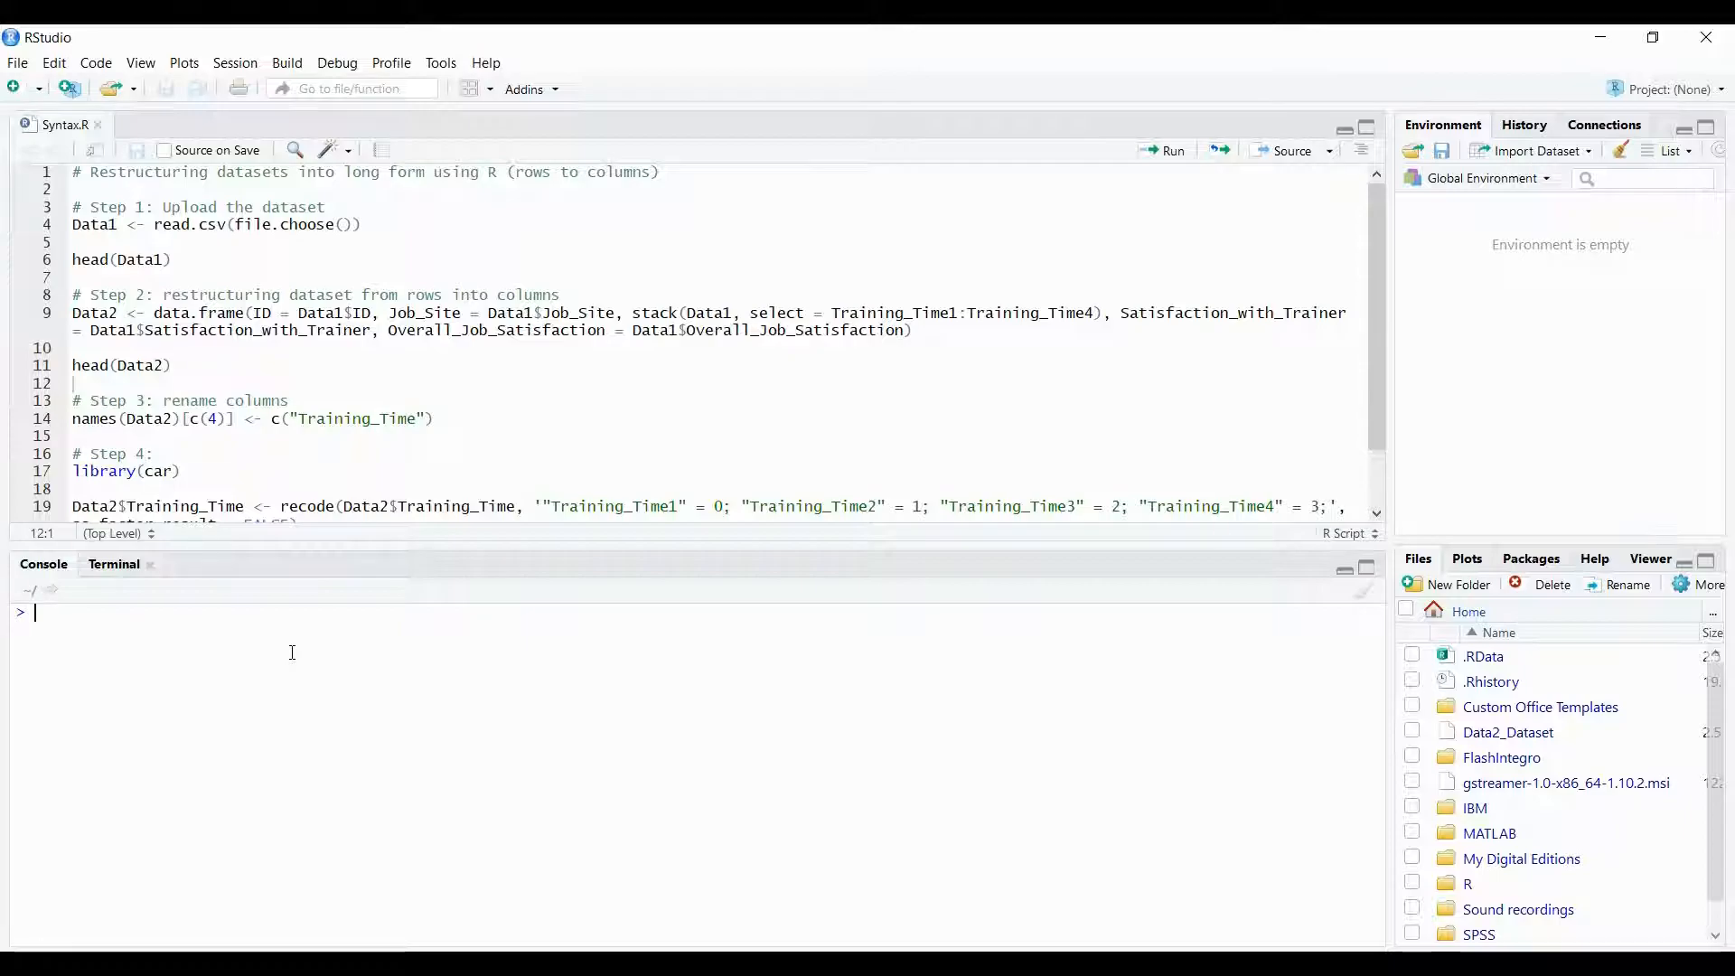
# Switch to Example_Dataset1 in Excel and examine the Training_Time1 to Training_Time4 columns and the ID column.
pyautogui.click(714, 964)
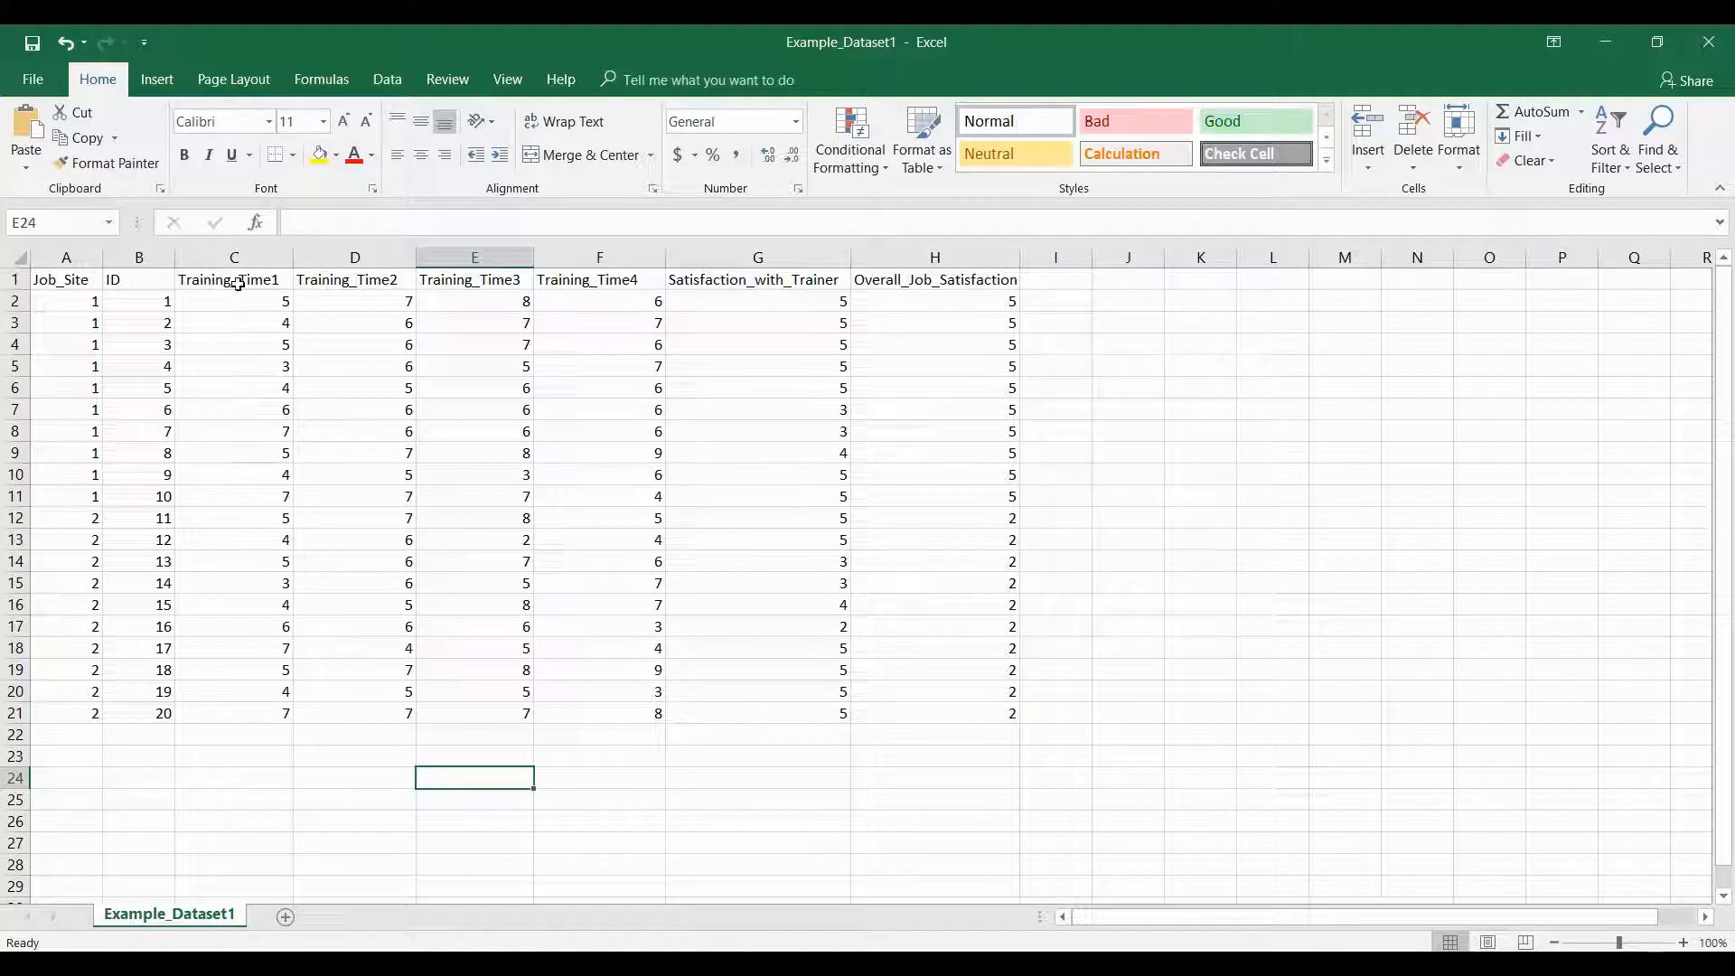
pyautogui.click(272, 283)
pyautogui.click(372, 283)
pyautogui.click(470, 283)
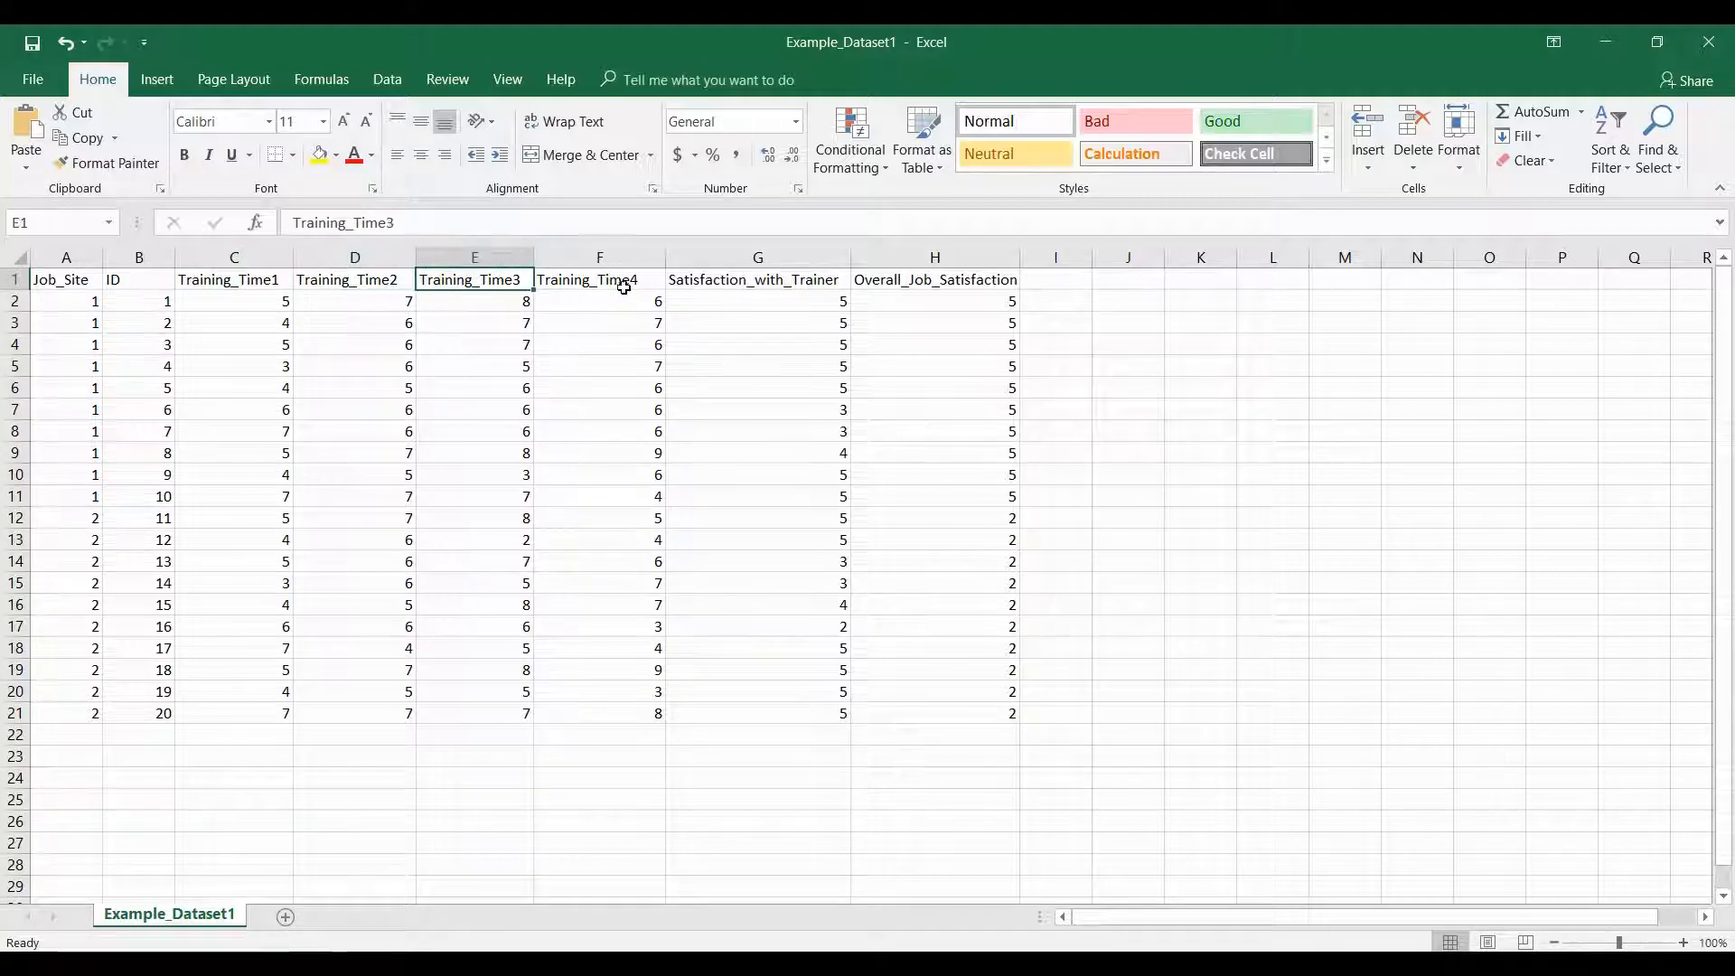
pyautogui.click(625, 286)
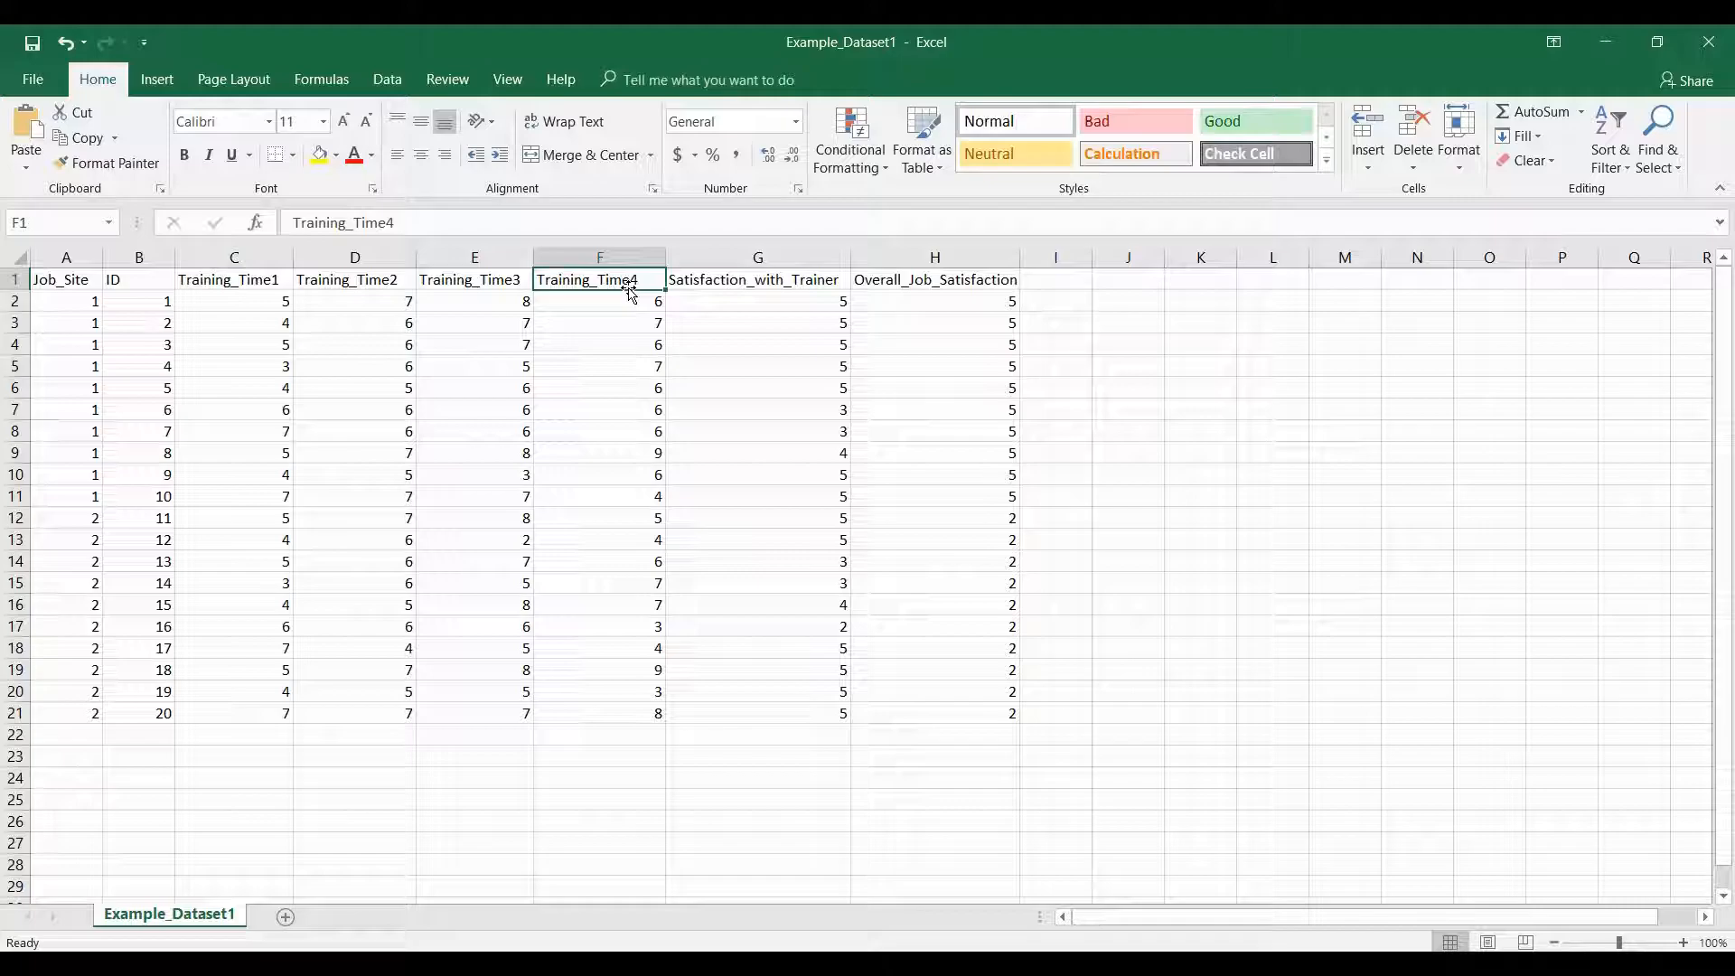
pyautogui.click(131, 301)
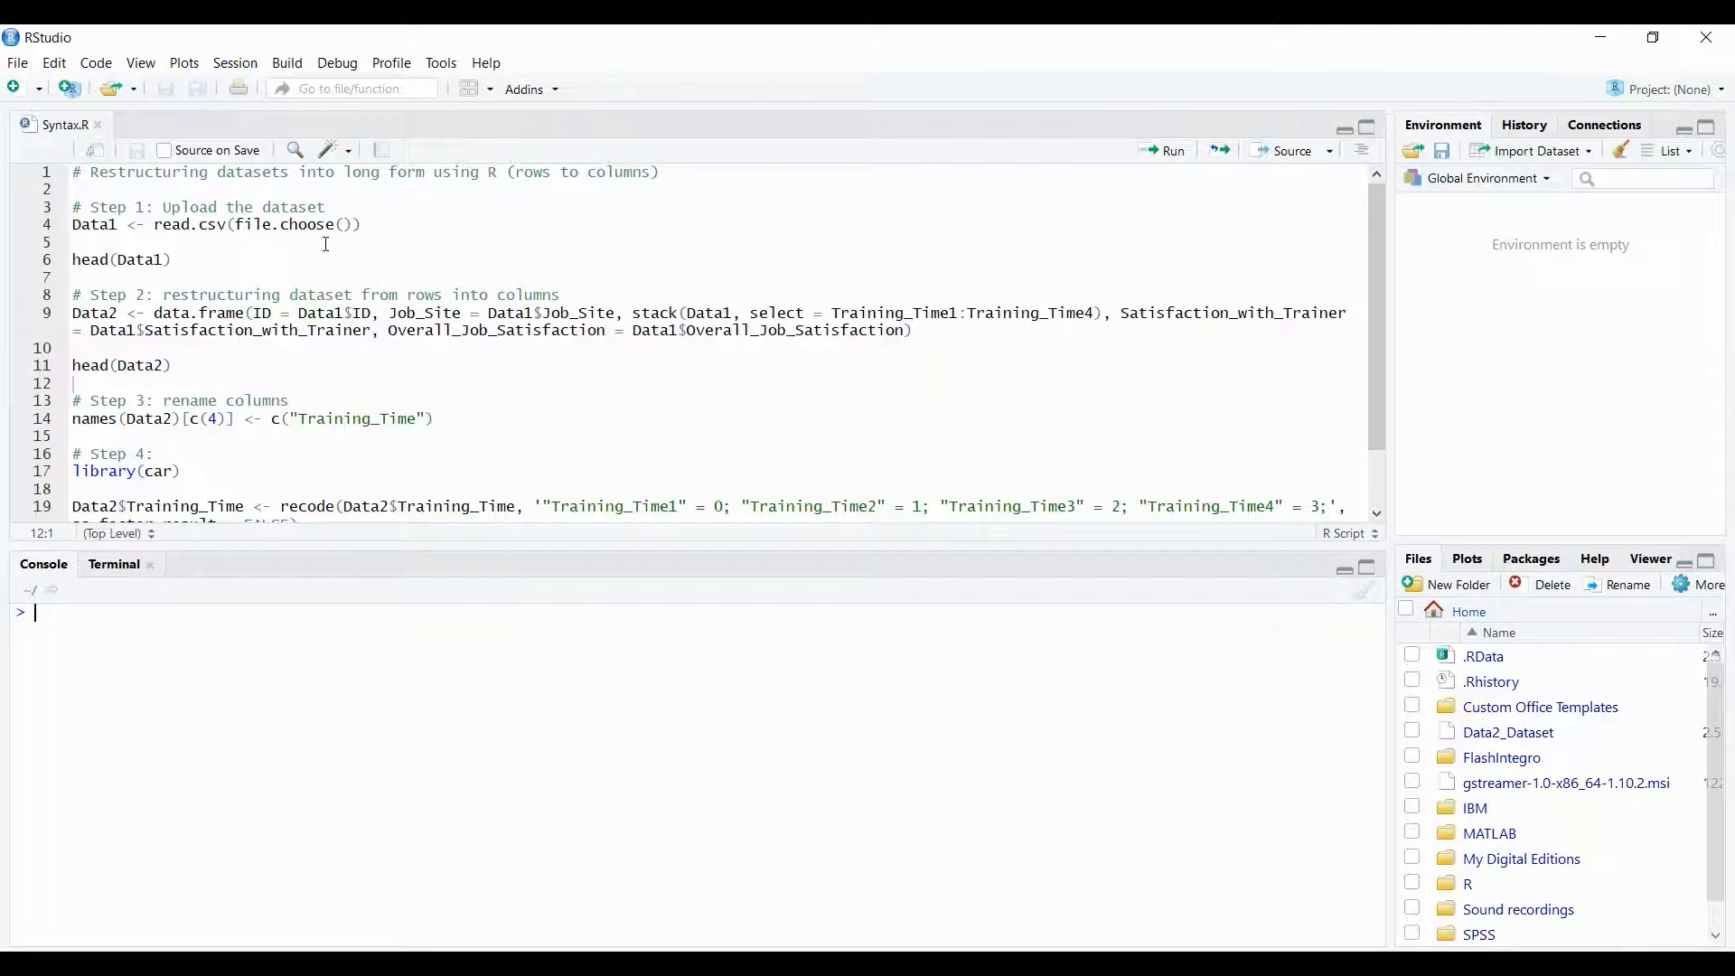
# In RStudio, run the read.csv line to load Example_Dataset1 as Data1, and preview it with head(Data1).
pyautogui.moveTo(76, 226); pyautogui.dragTo(368, 229)
pyautogui.hotkey('ctrl', 'Return')
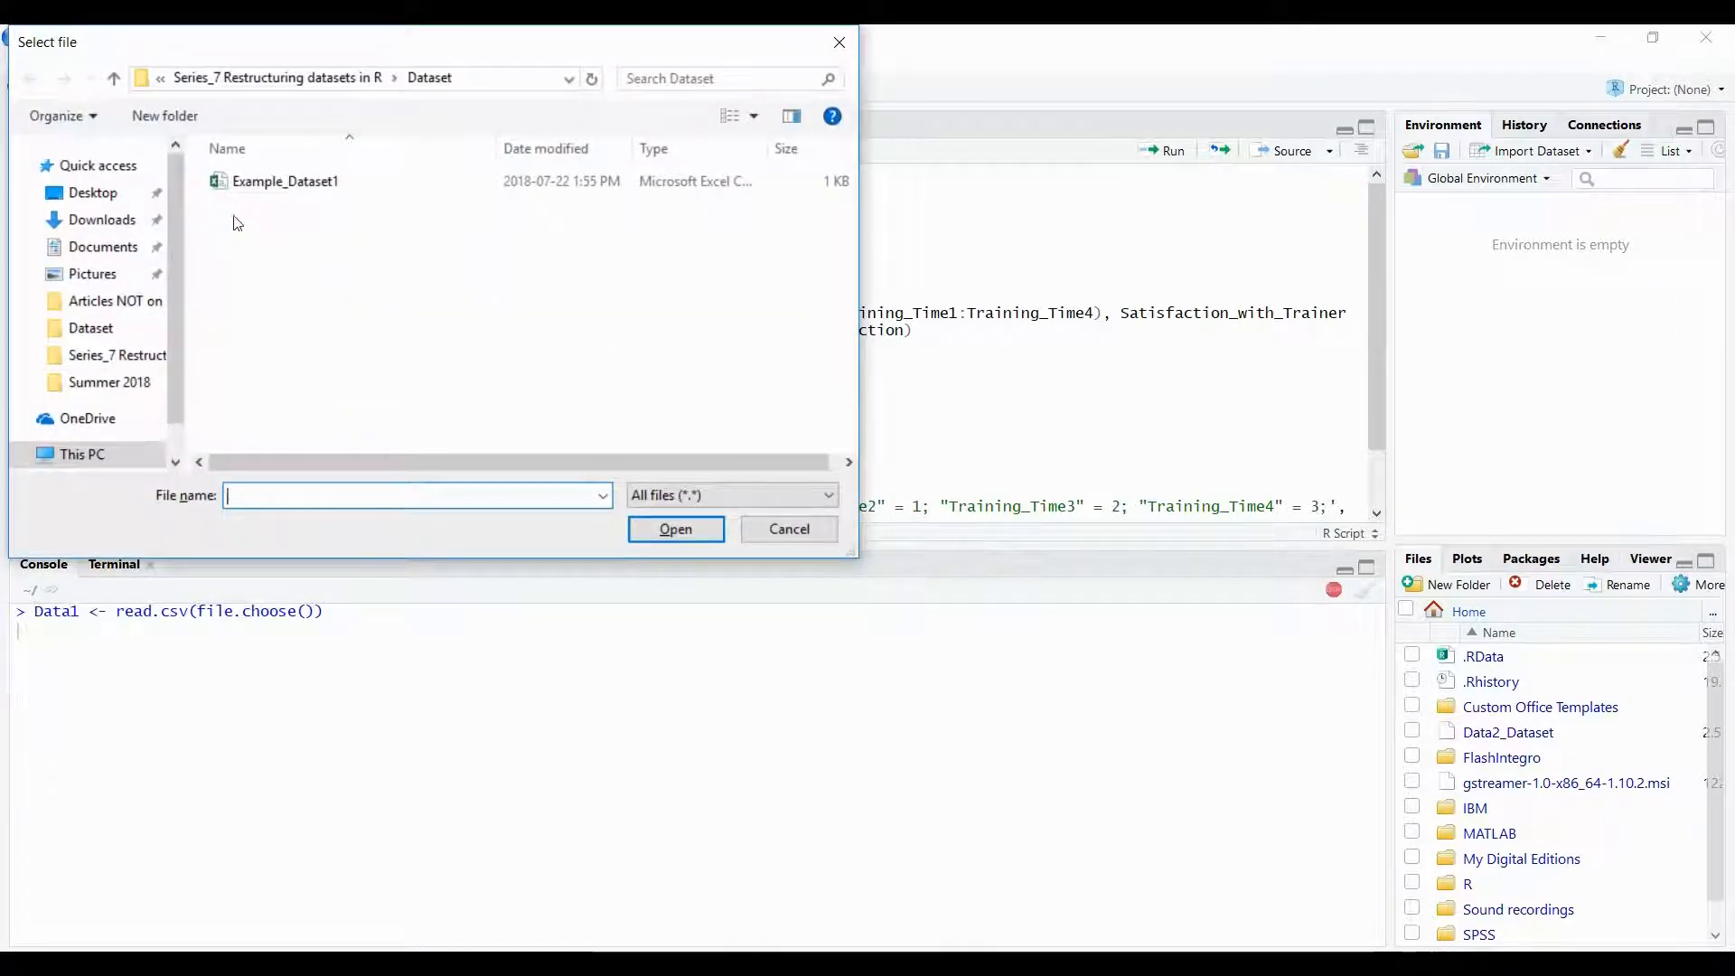
pyautogui.doubleClick(251, 186)
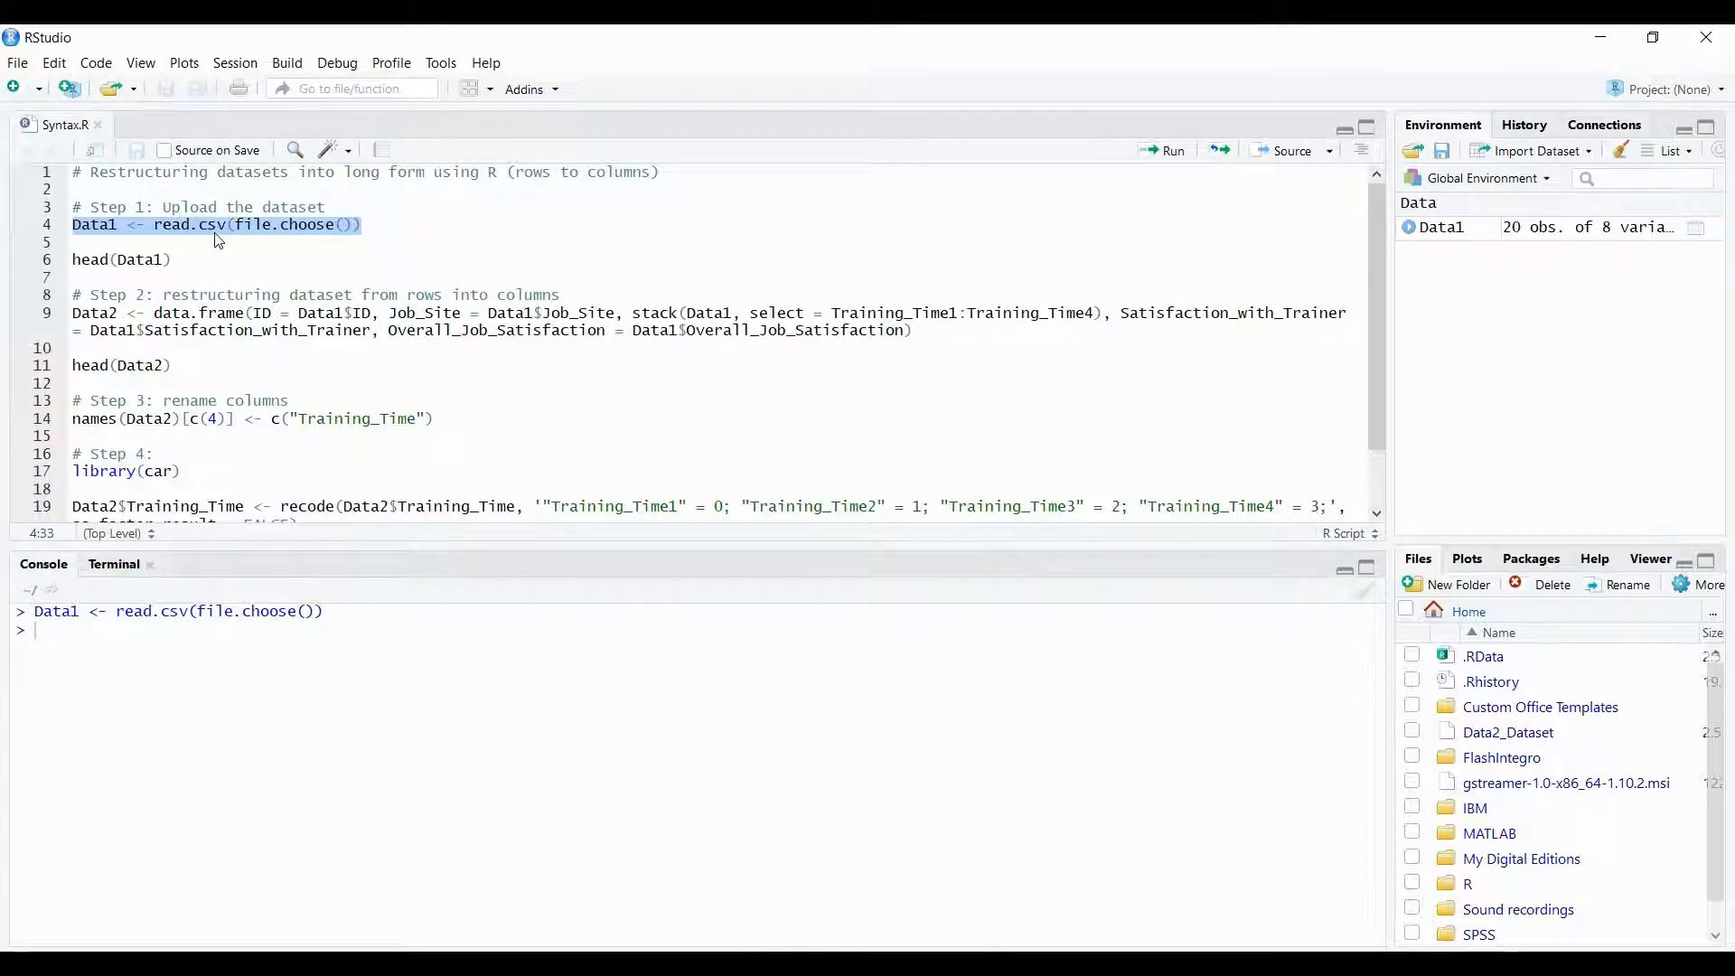
pyautogui.moveTo(215, 233)
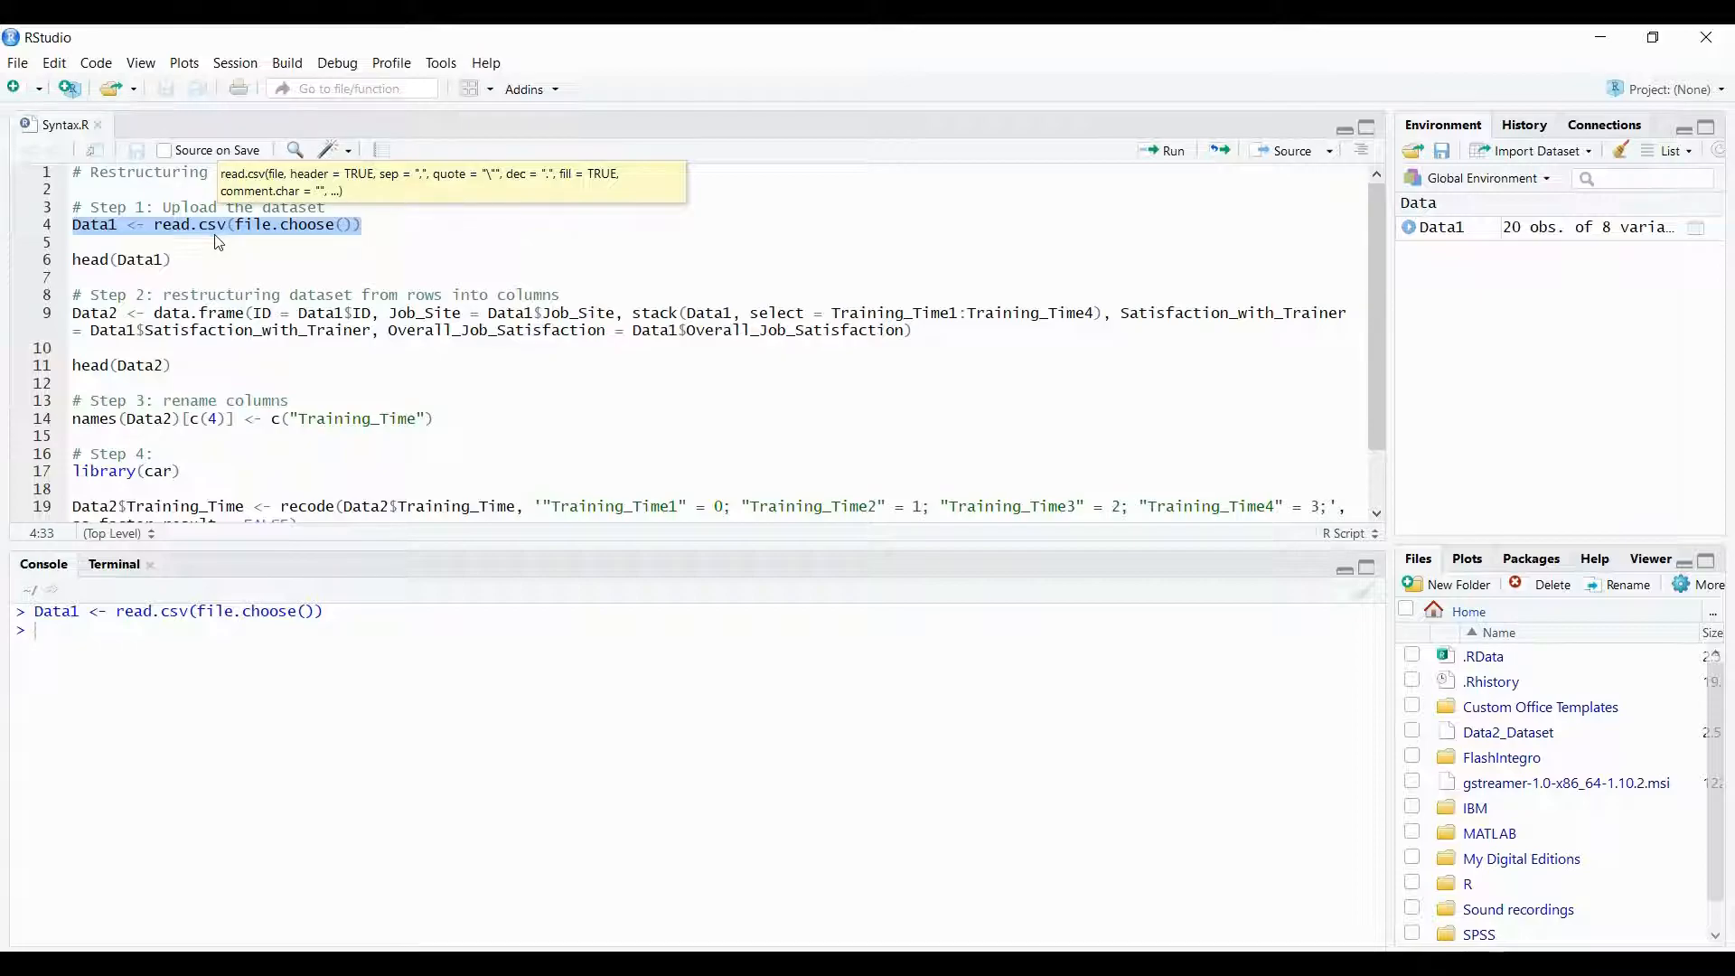
pyautogui.click(216, 247)
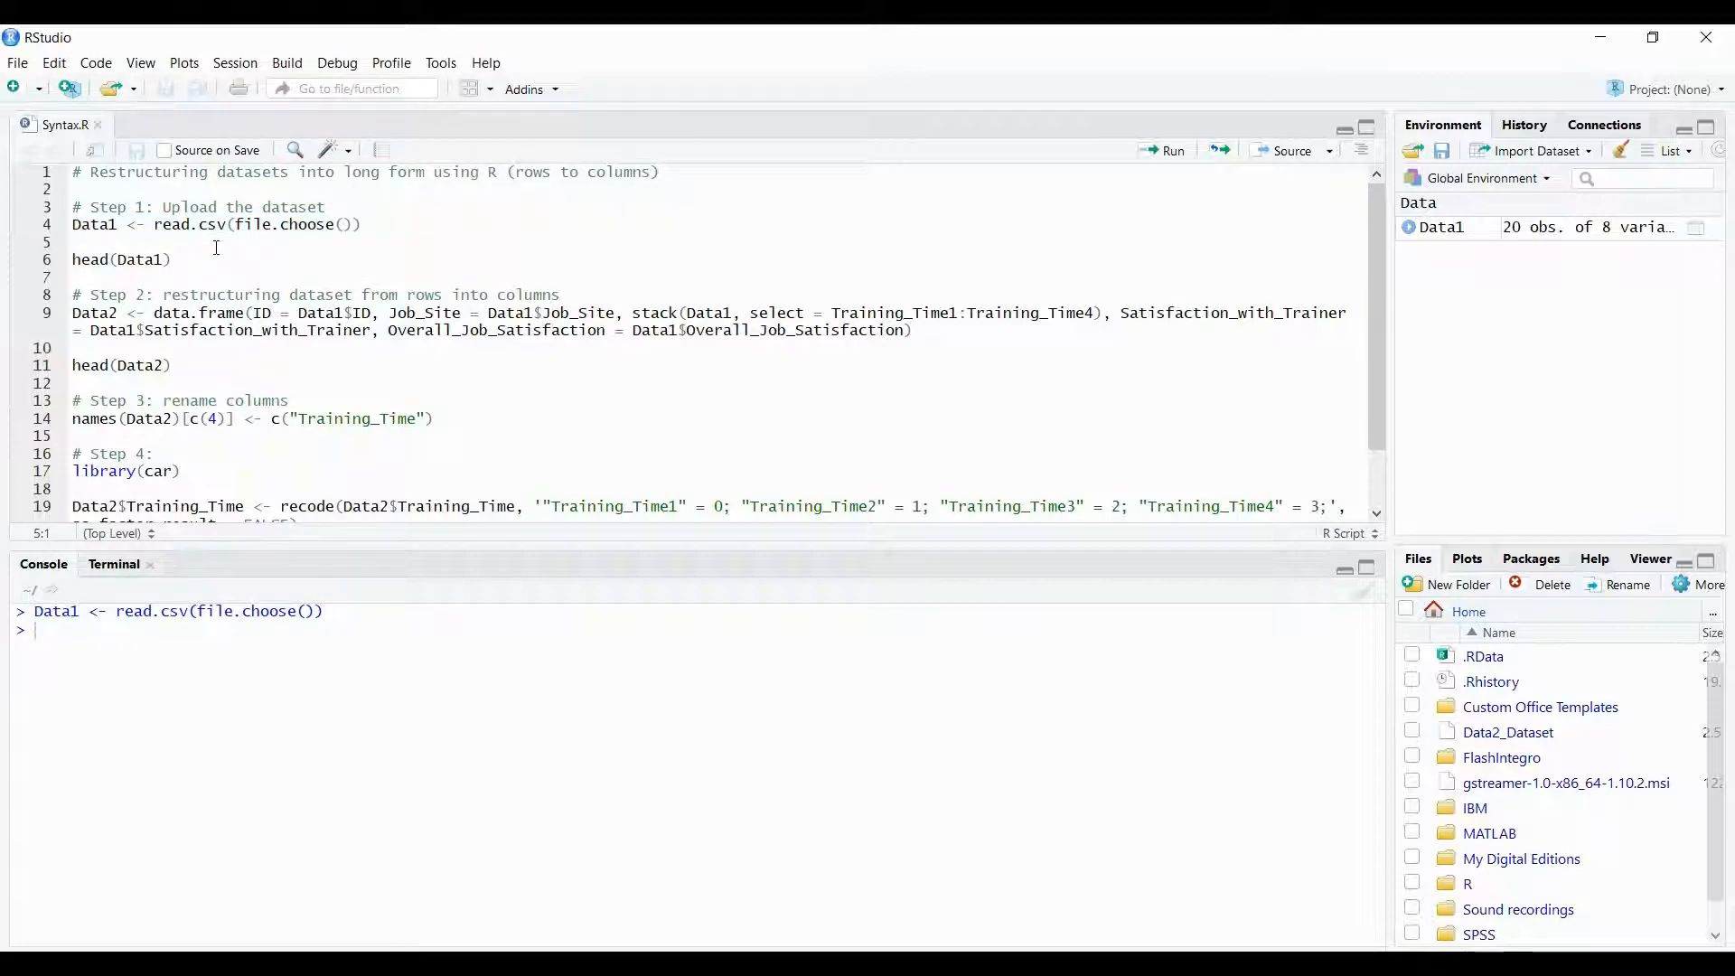
pyautogui.moveTo(72, 257); pyautogui.dragTo(189, 264)
pyautogui.hotkey('ctrl', 'Return')
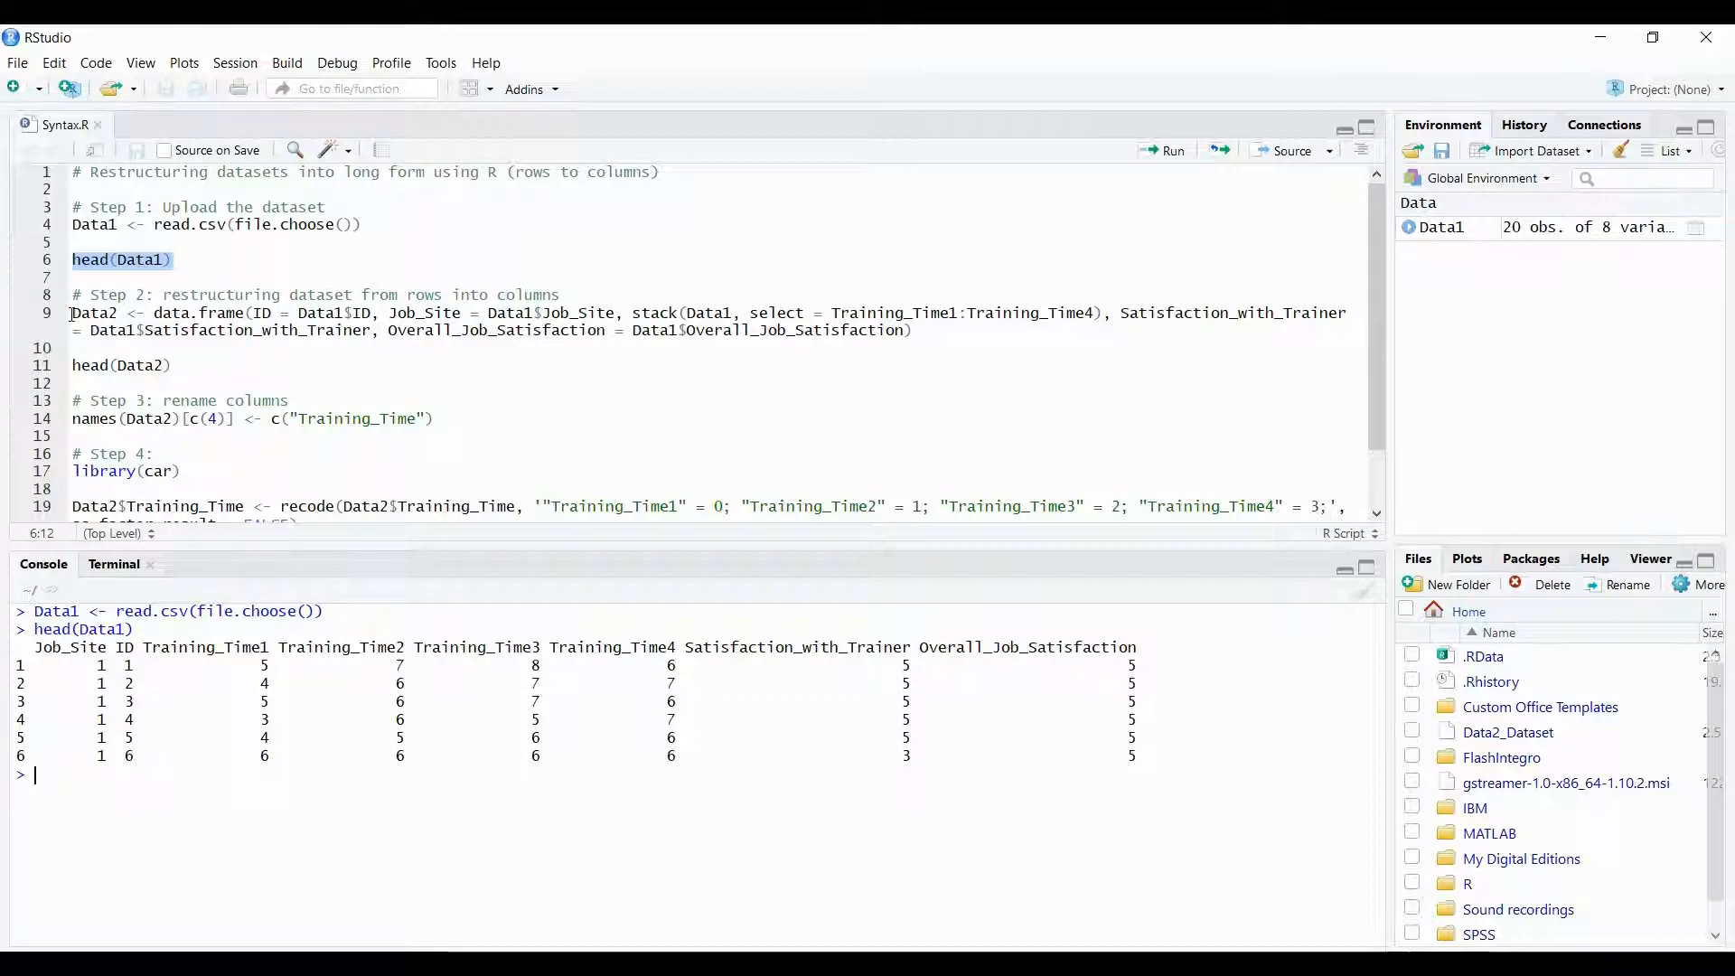
# Examine the Step 2 data.frame call, including its ID, Job_Site, stack and satisfaction arguments.
pyautogui.moveTo(72, 315); pyautogui.dragTo(120, 317)
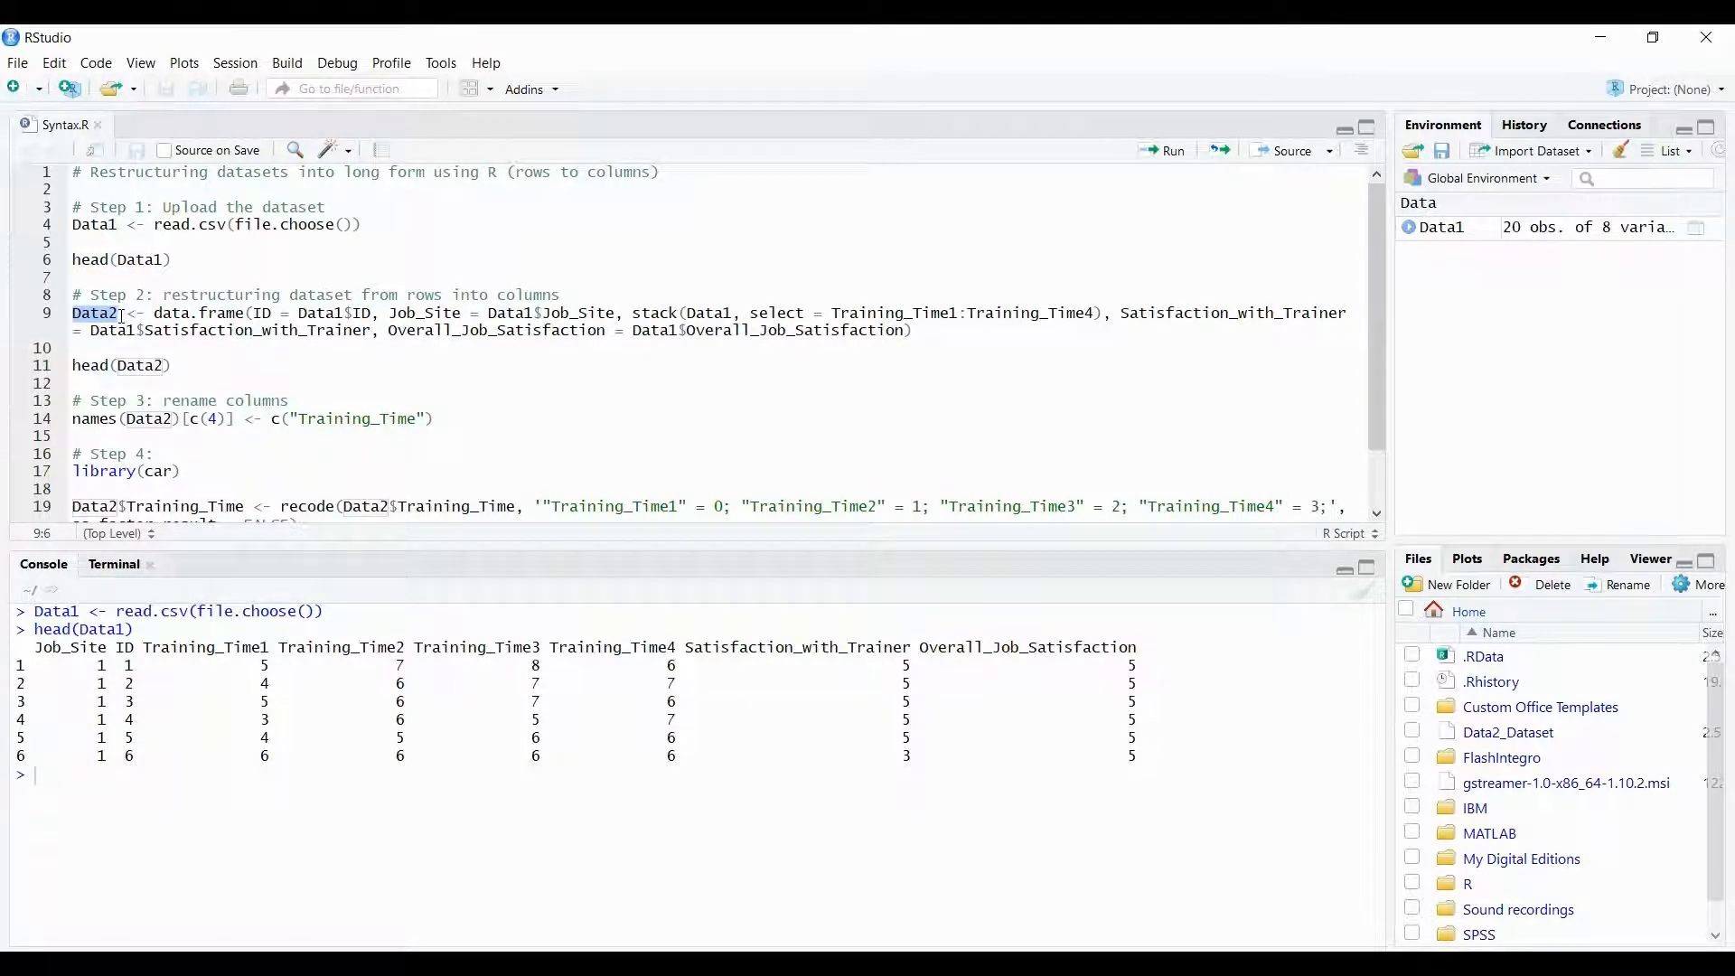
pyautogui.moveTo(81, 226); pyautogui.dragTo(123, 228)
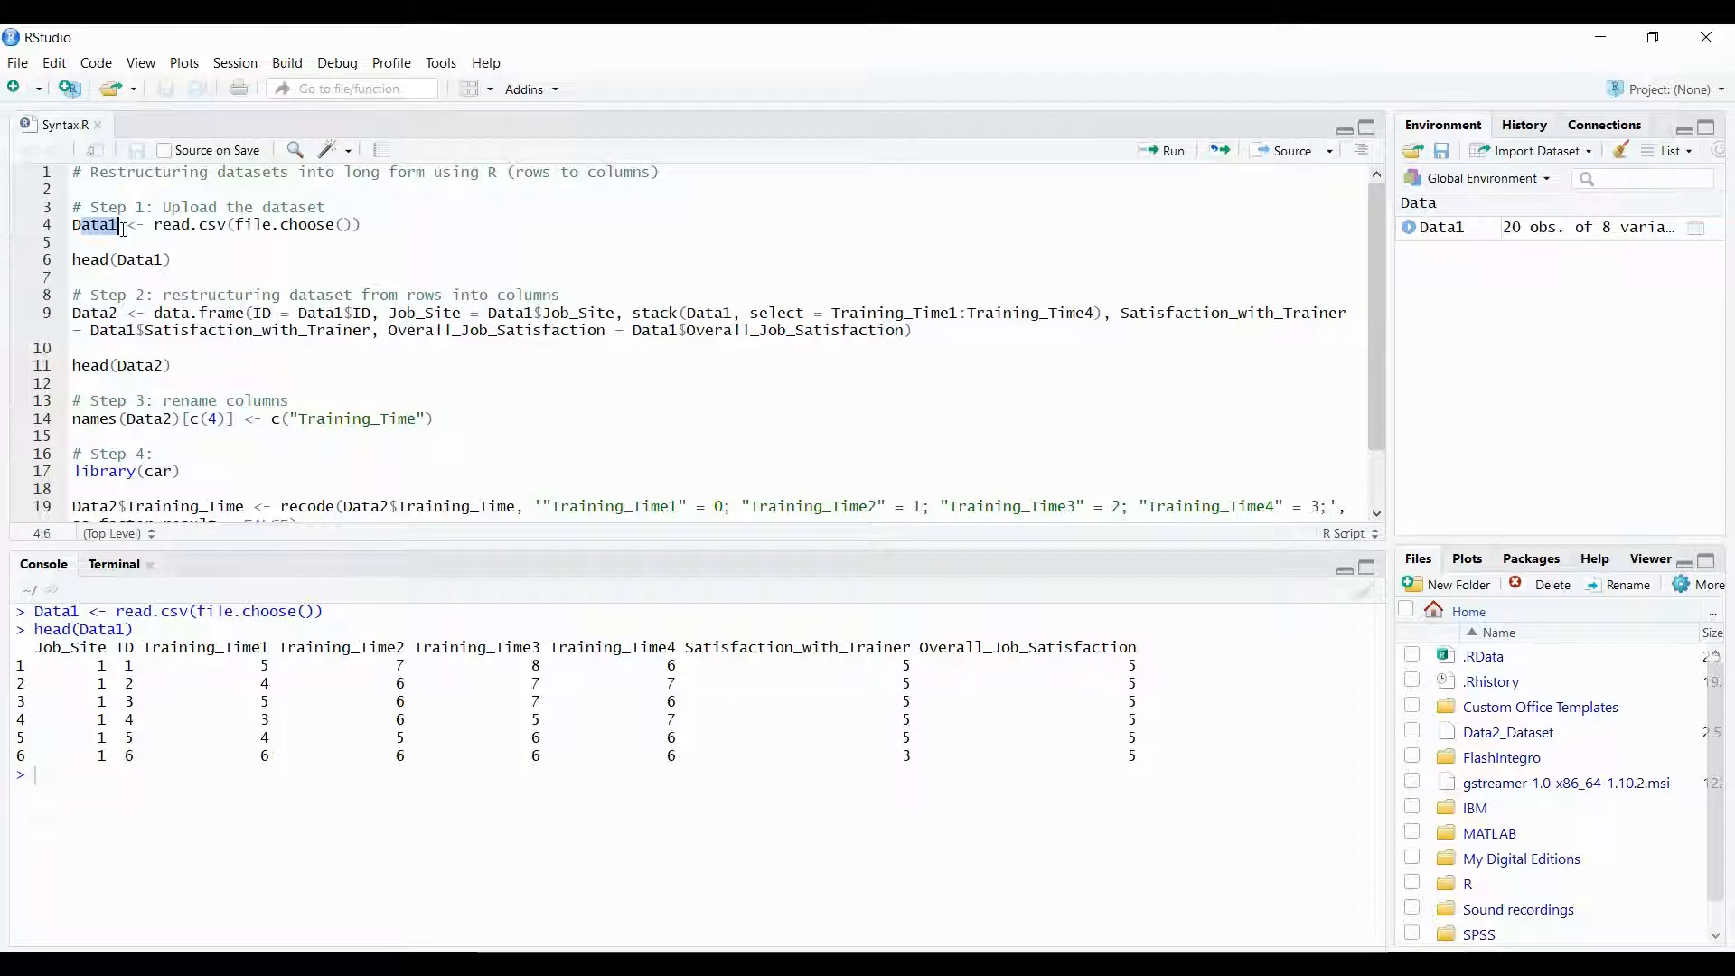
pyautogui.moveTo(154, 315); pyautogui.dragTo(608, 317)
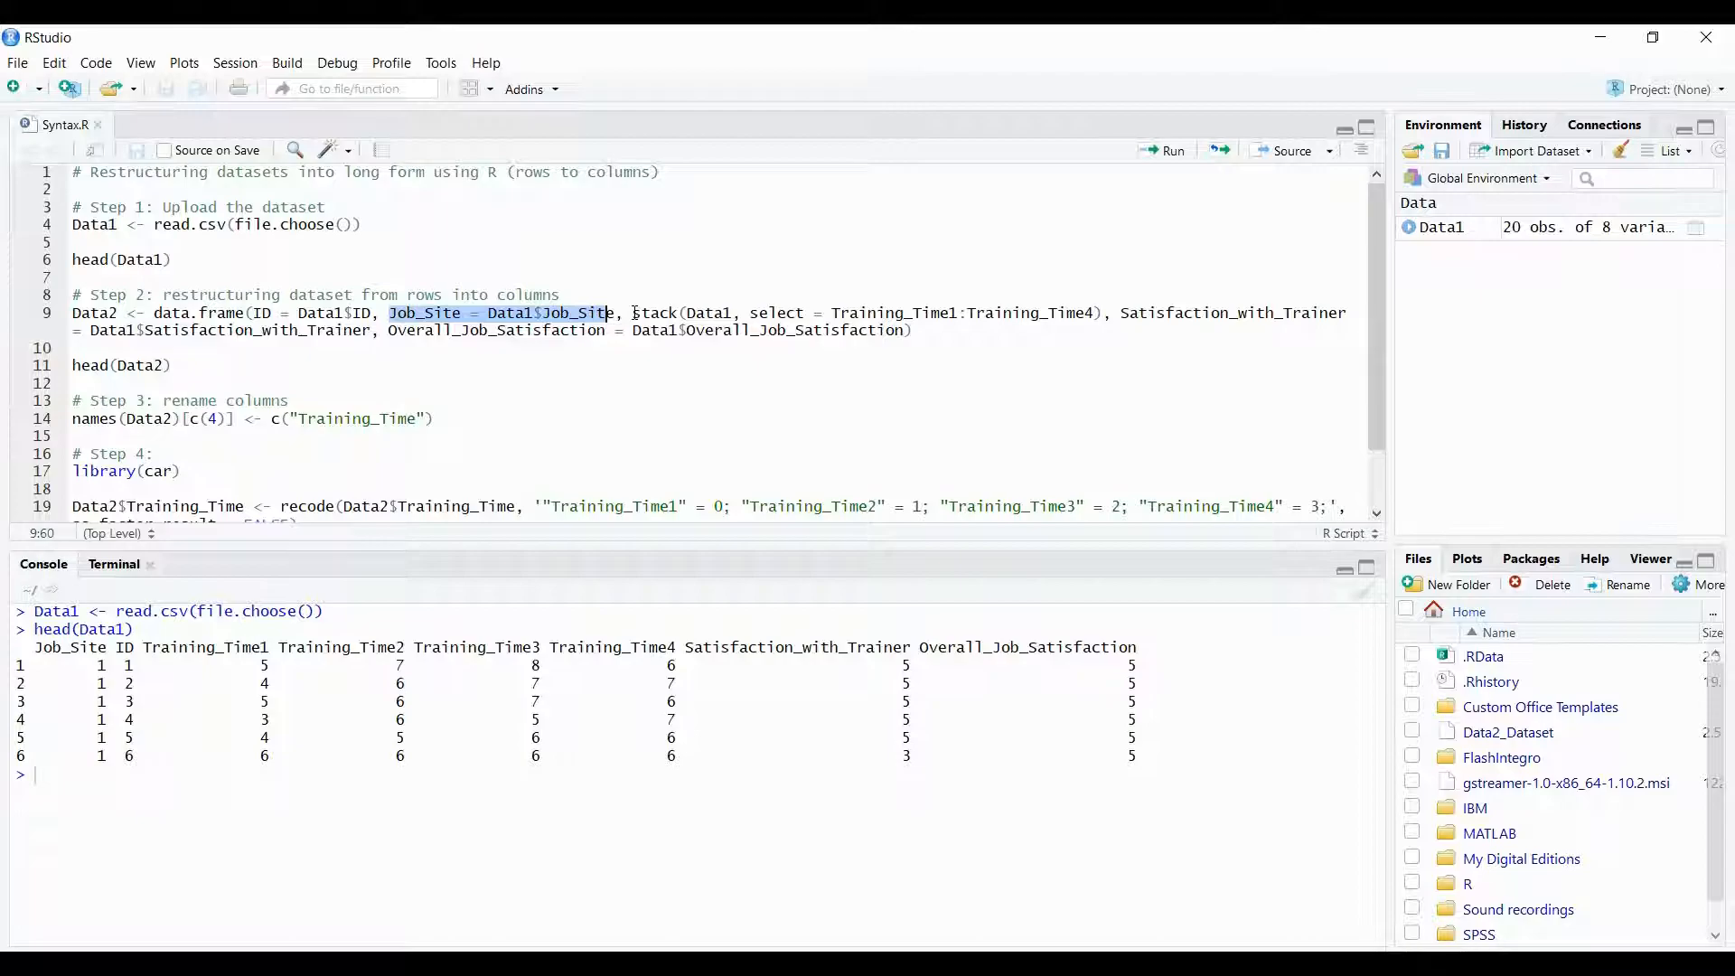
pyautogui.moveTo(633, 313); pyautogui.dragTo(680, 314)
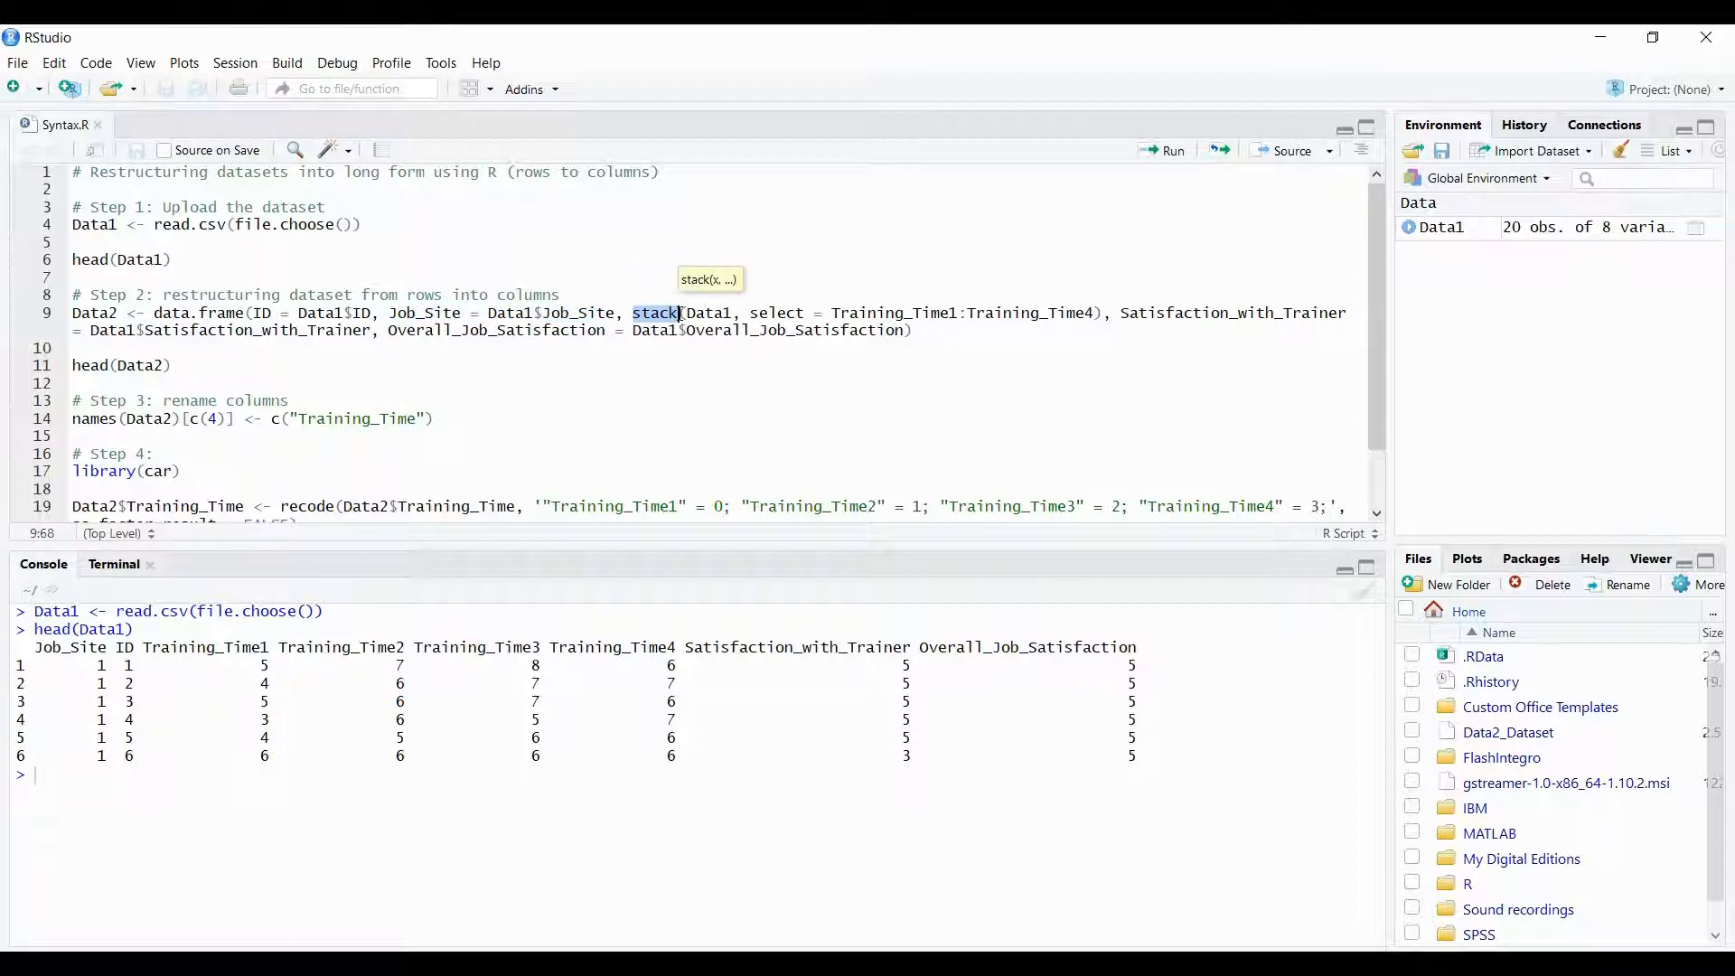
pyautogui.click(721, 314)
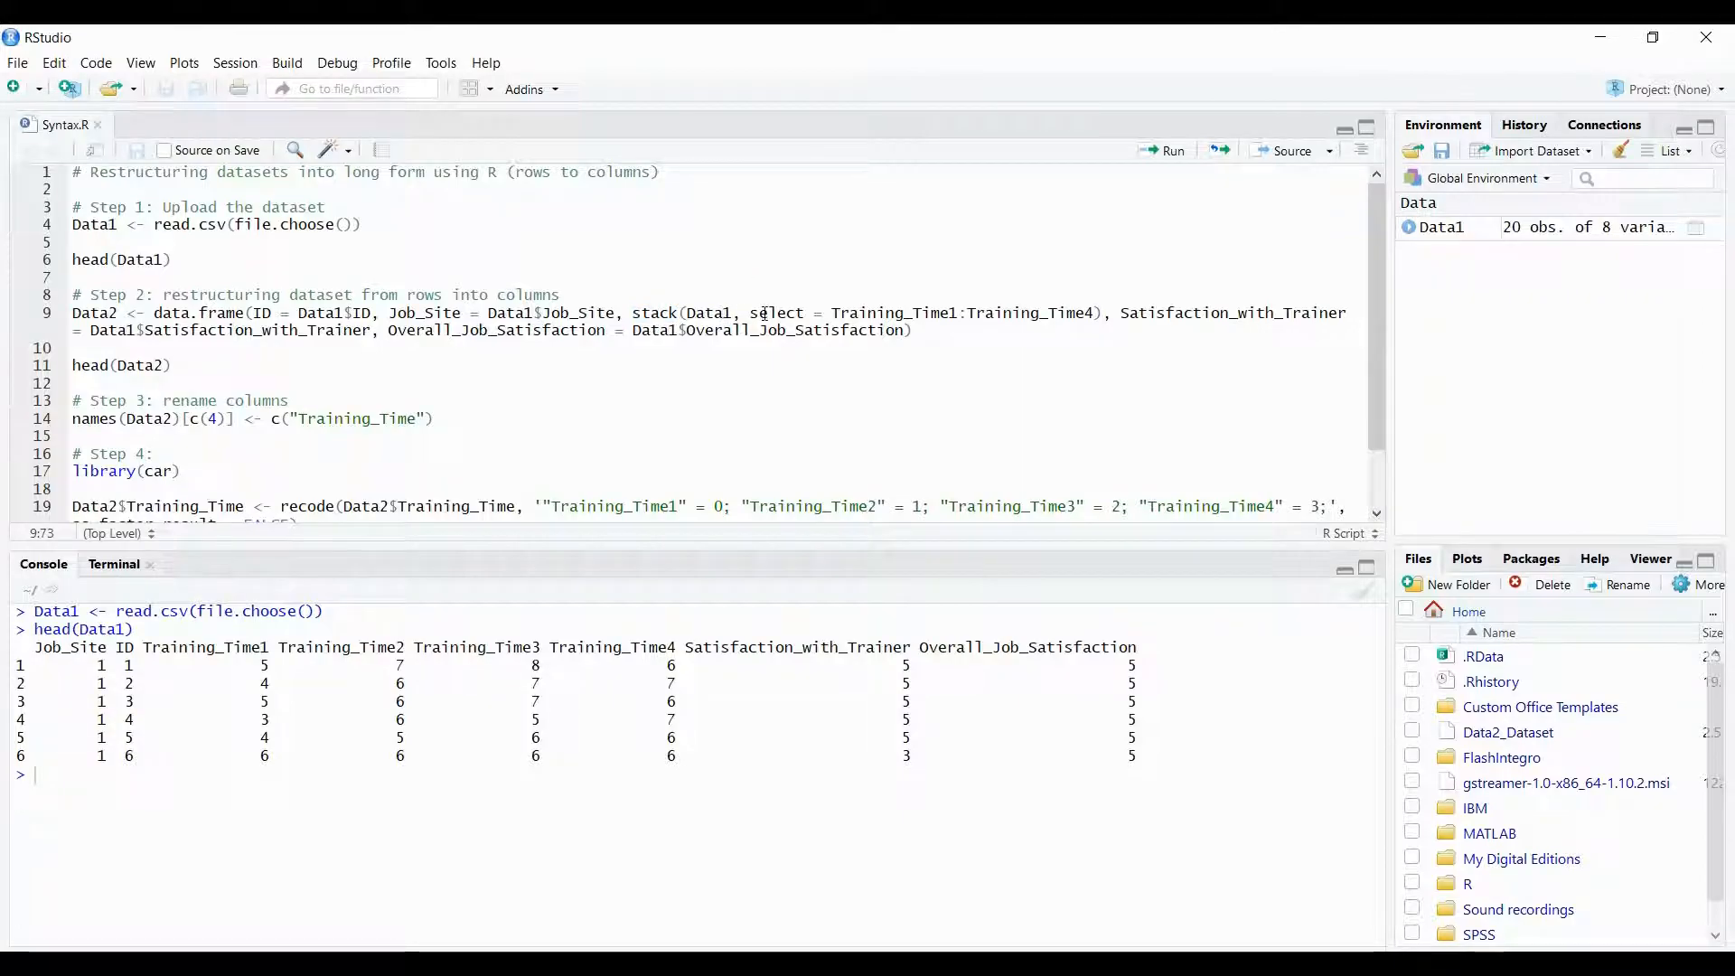
pyautogui.moveTo(830, 314); pyautogui.dragTo(1094, 310)
pyautogui.click(960, 315)
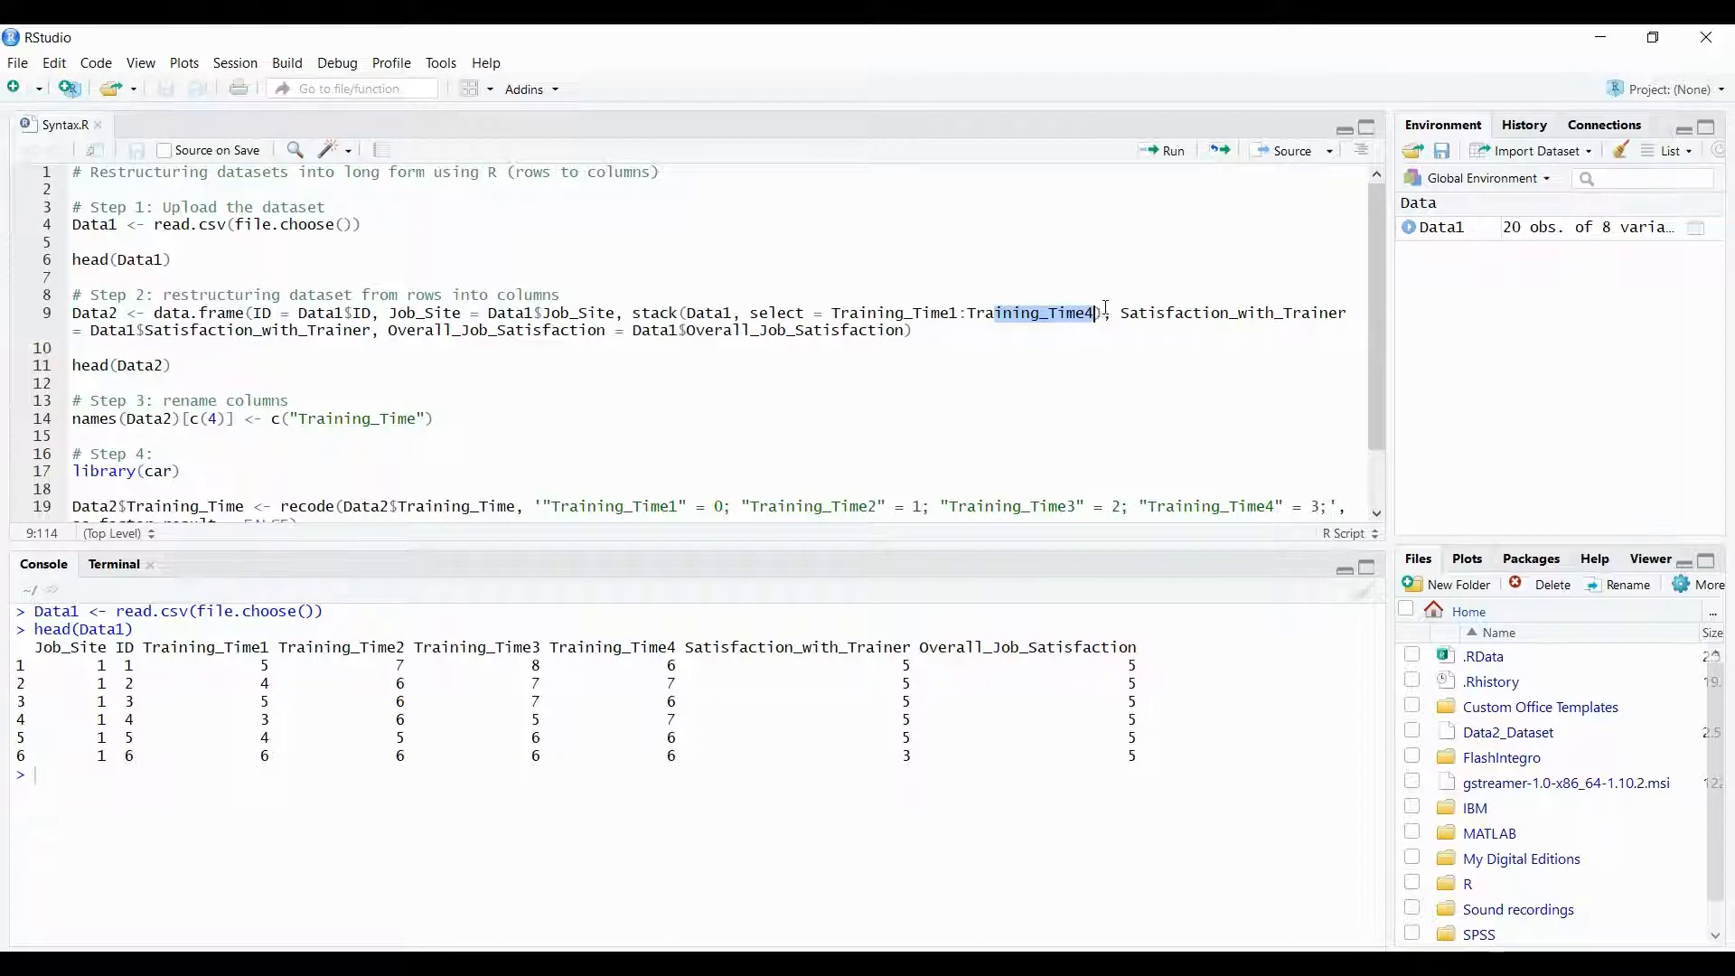
pyautogui.moveTo(1122, 314); pyautogui.dragTo(1283, 319)
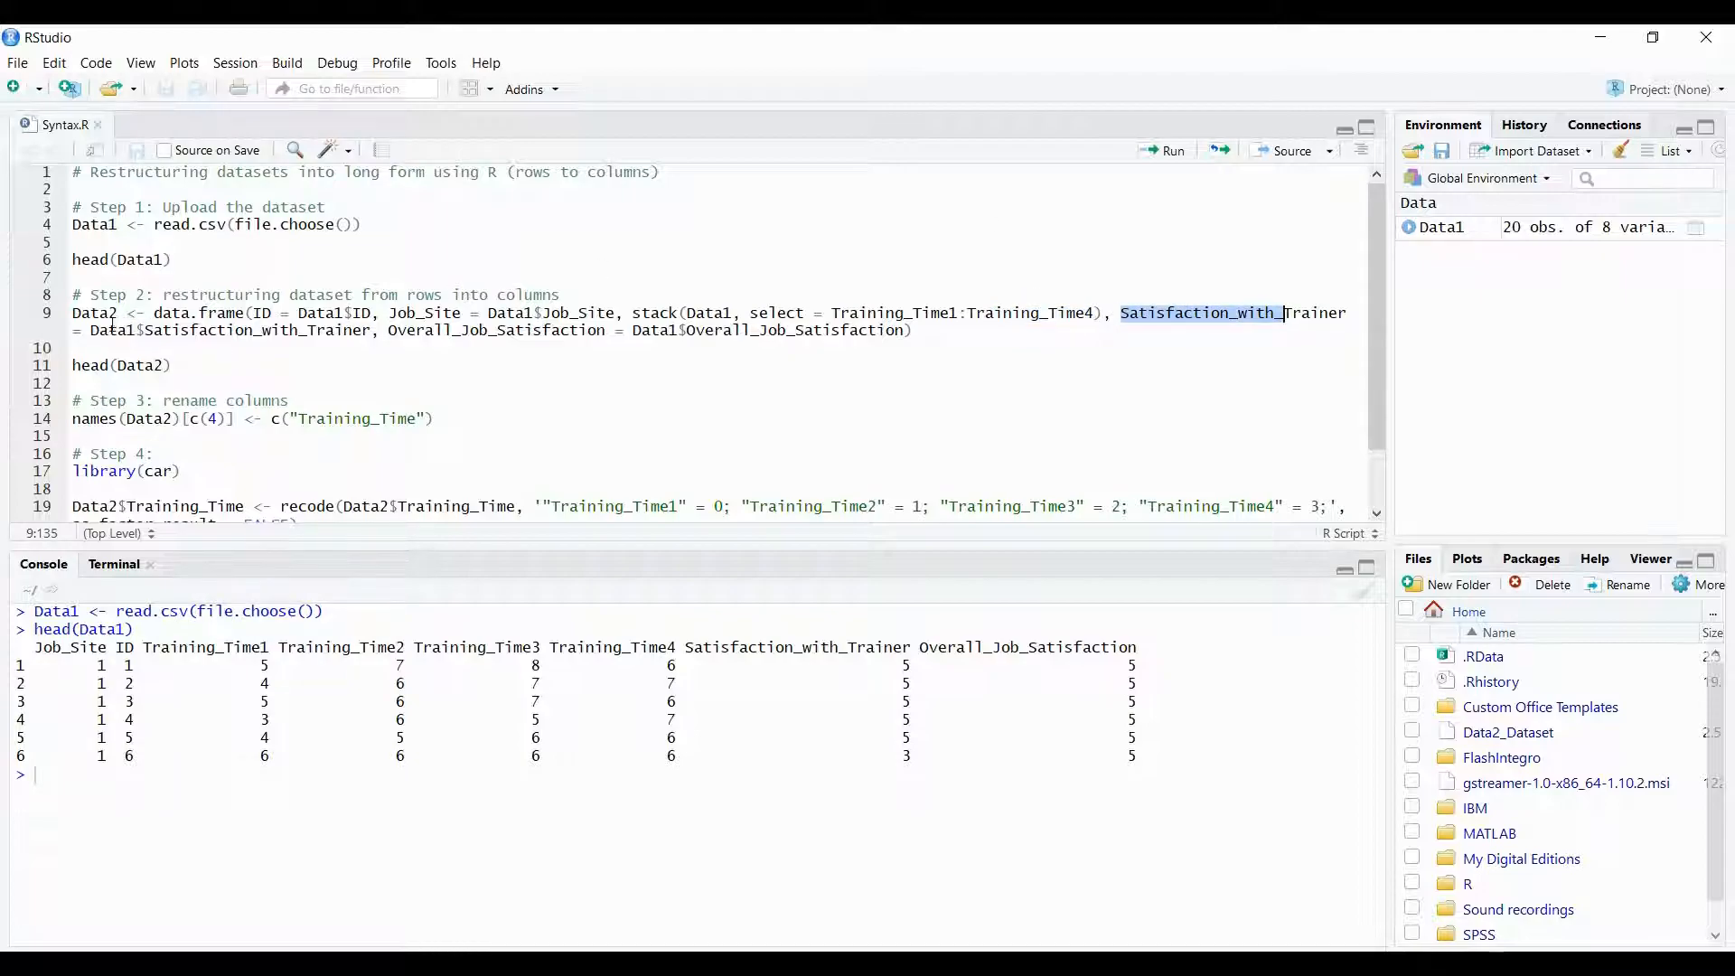
pyautogui.moveTo(144, 330); pyautogui.dragTo(220, 330)
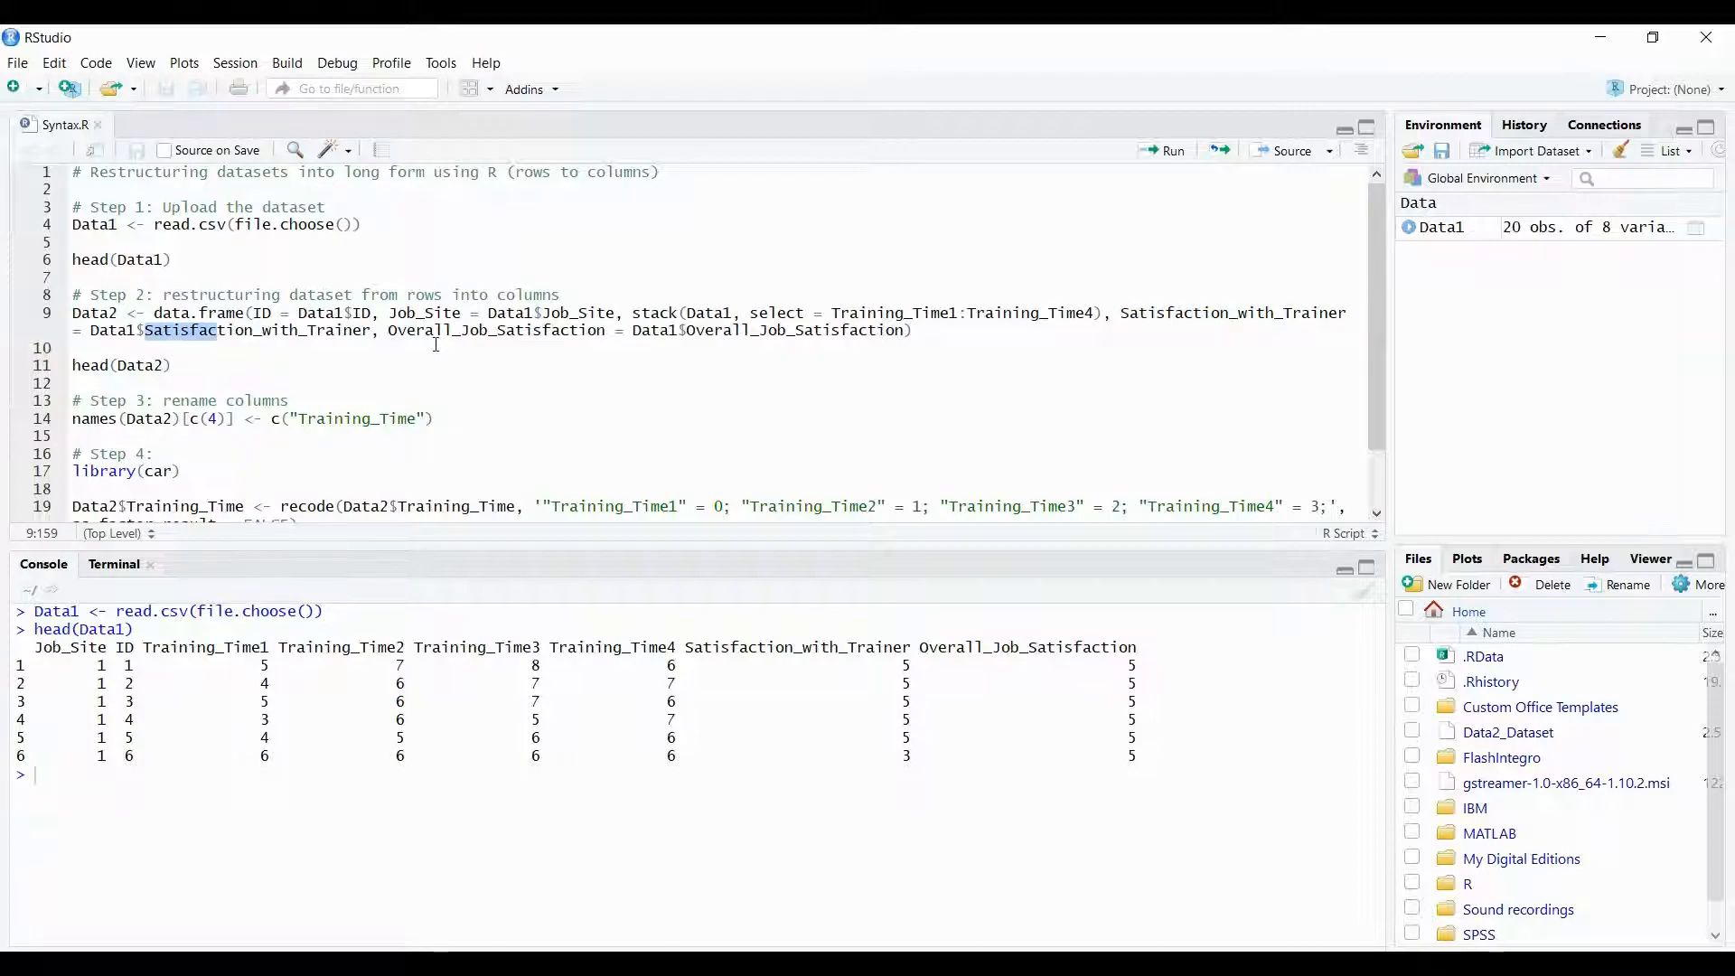
pyautogui.moveTo(446, 332); pyautogui.dragTo(506, 353)
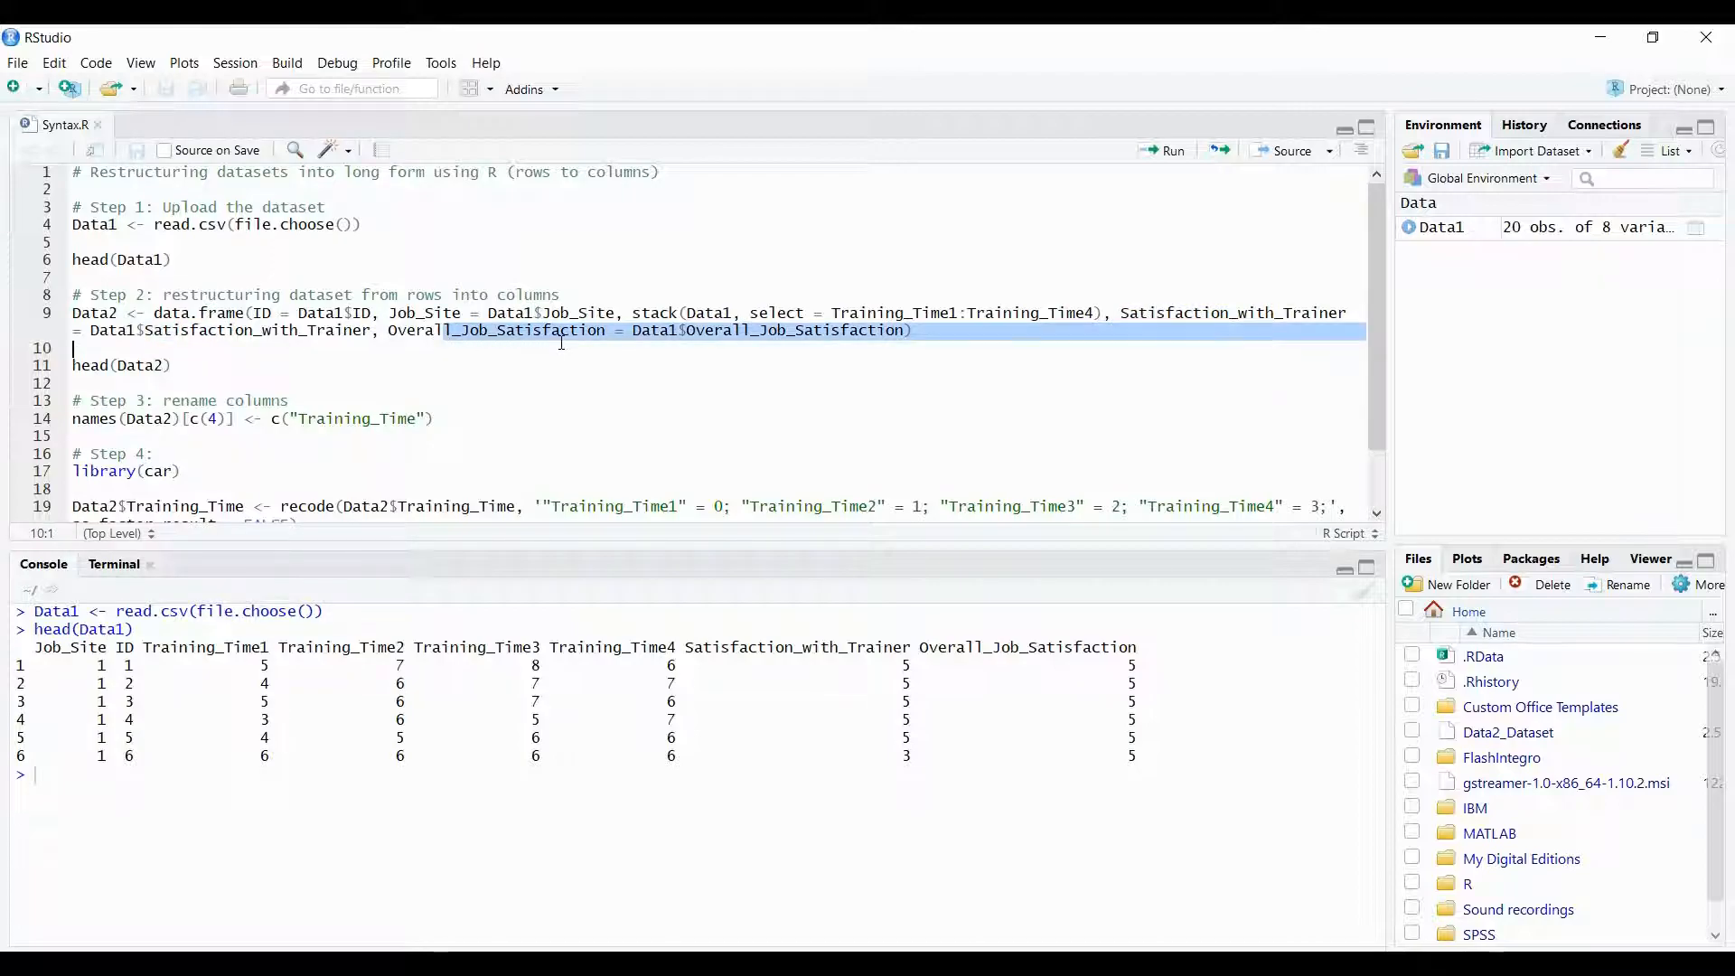
pyautogui.click(681, 331)
# Run the Step 2 restructuring code to create Data2, and preview it with head(Data2).
pyautogui.moveTo(75, 313); pyautogui.dragTo(74, 347)
pyautogui.hotkey('ctrl', 'Return')
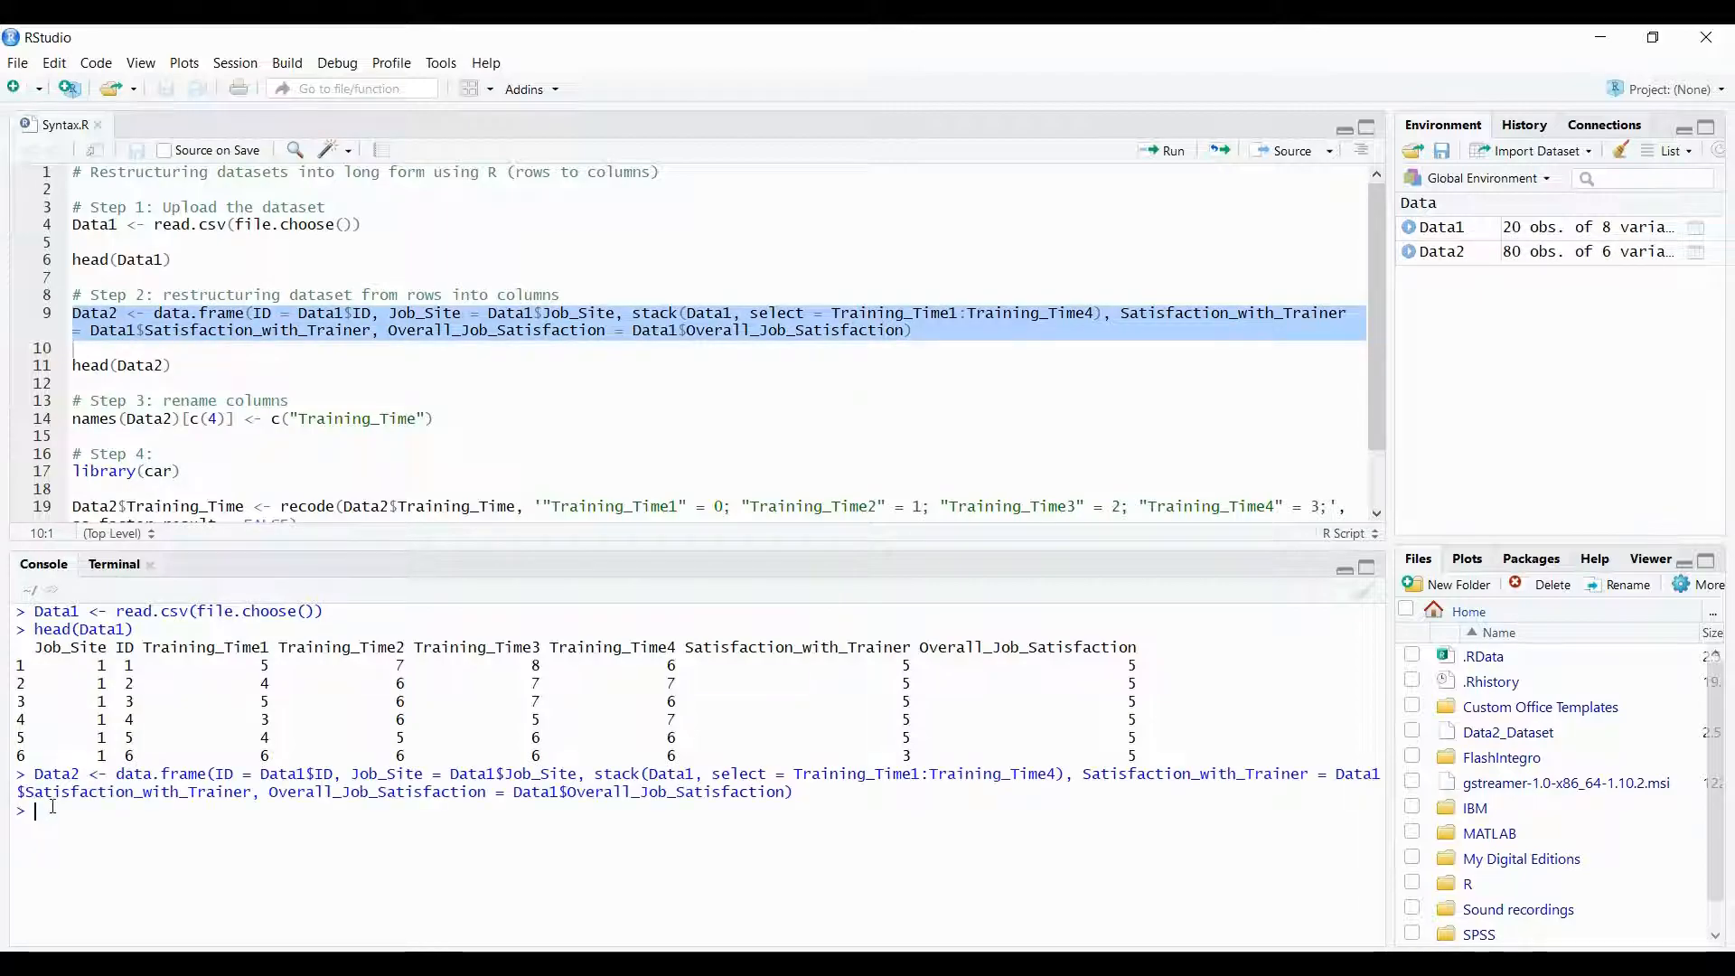
pyautogui.moveTo(172, 366); pyautogui.dragTo(74, 365)
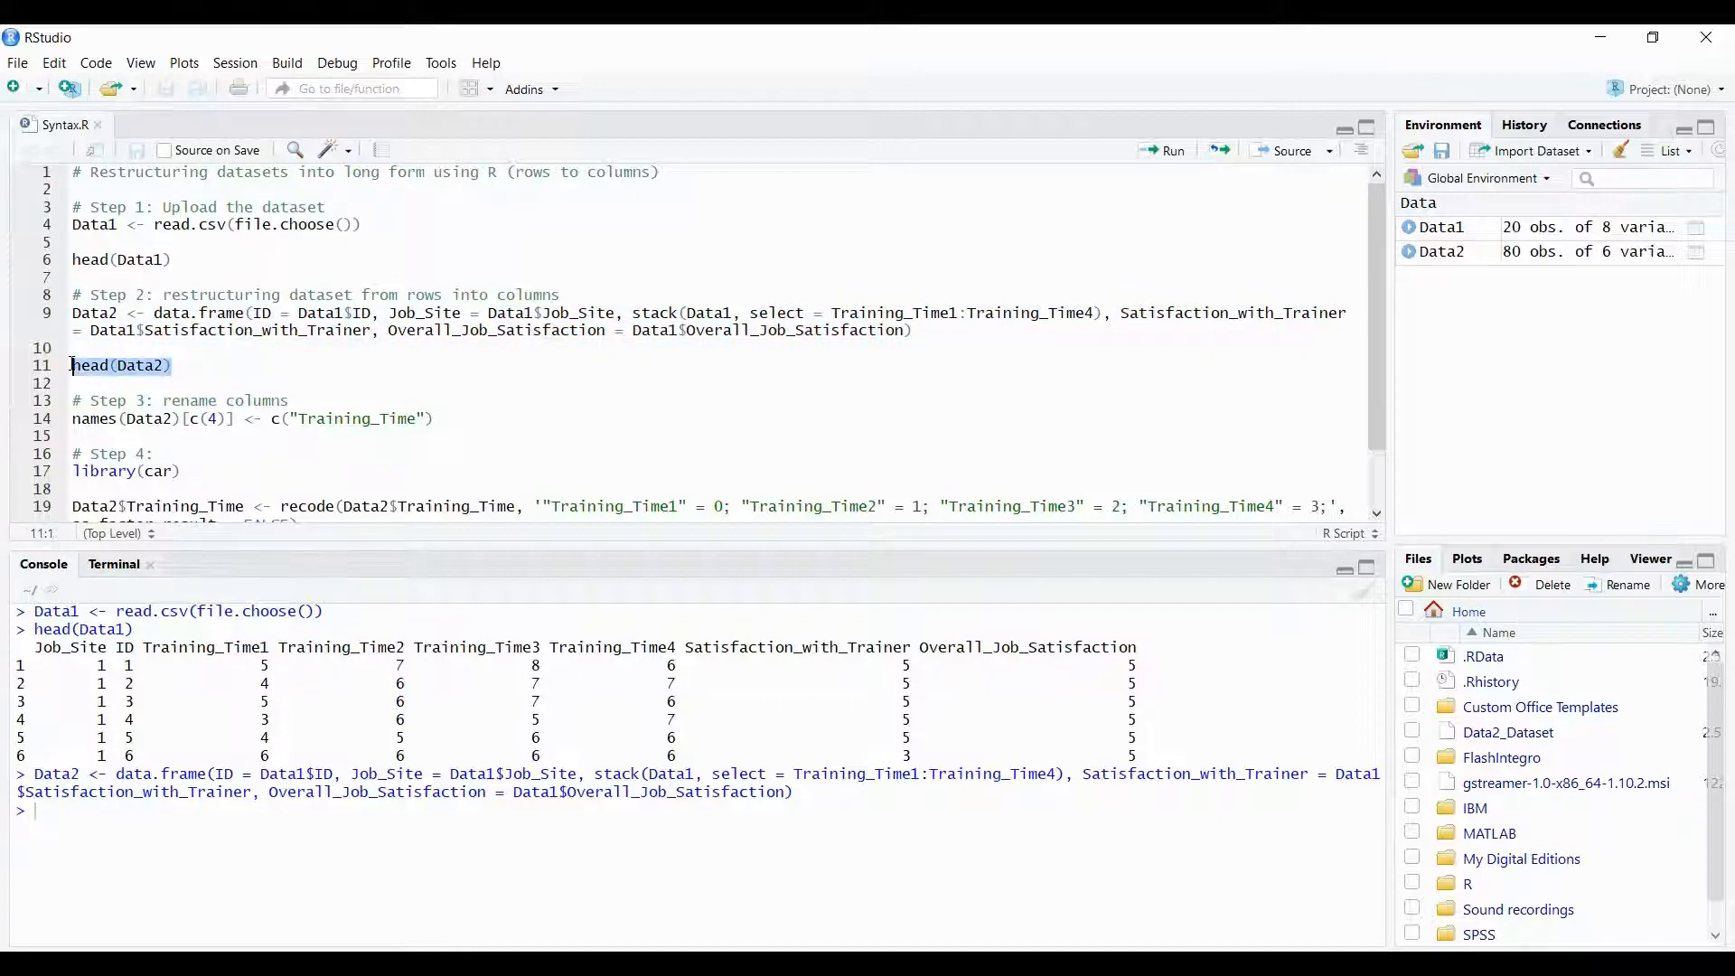
pyautogui.hotkey('ctrl', 'Return')
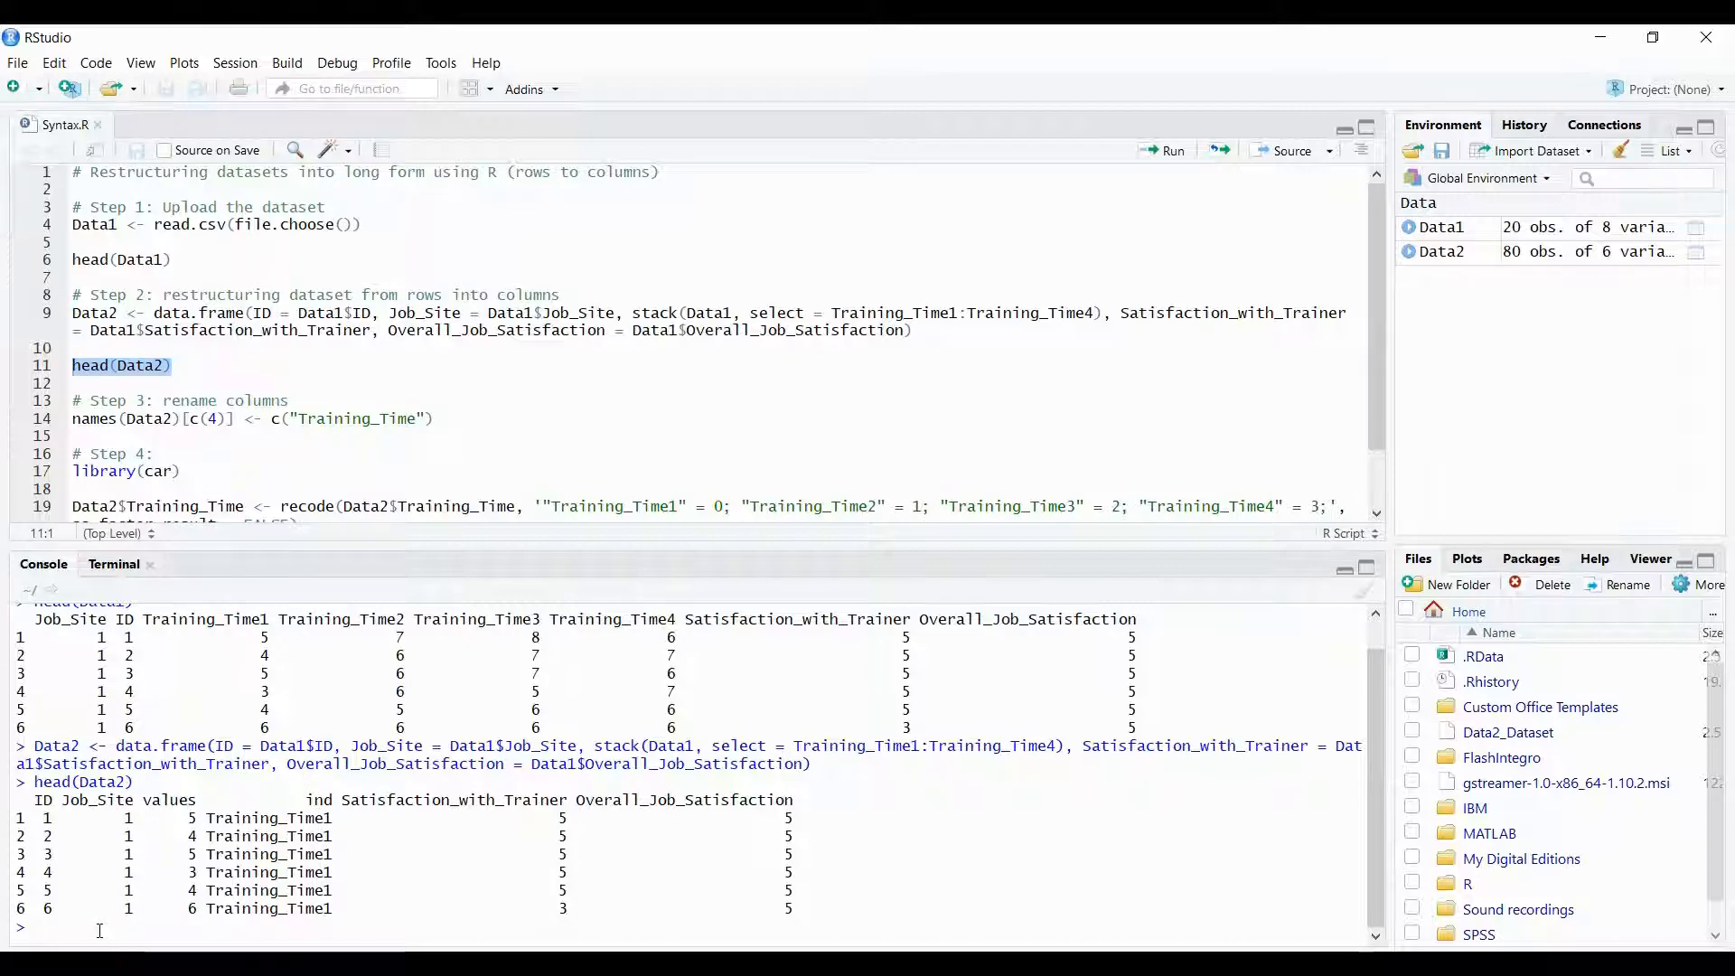
# Print all of Data2 in the console and examine how its ID, values and ind columns are stacked across training times.
pyautogui.write('Data2')
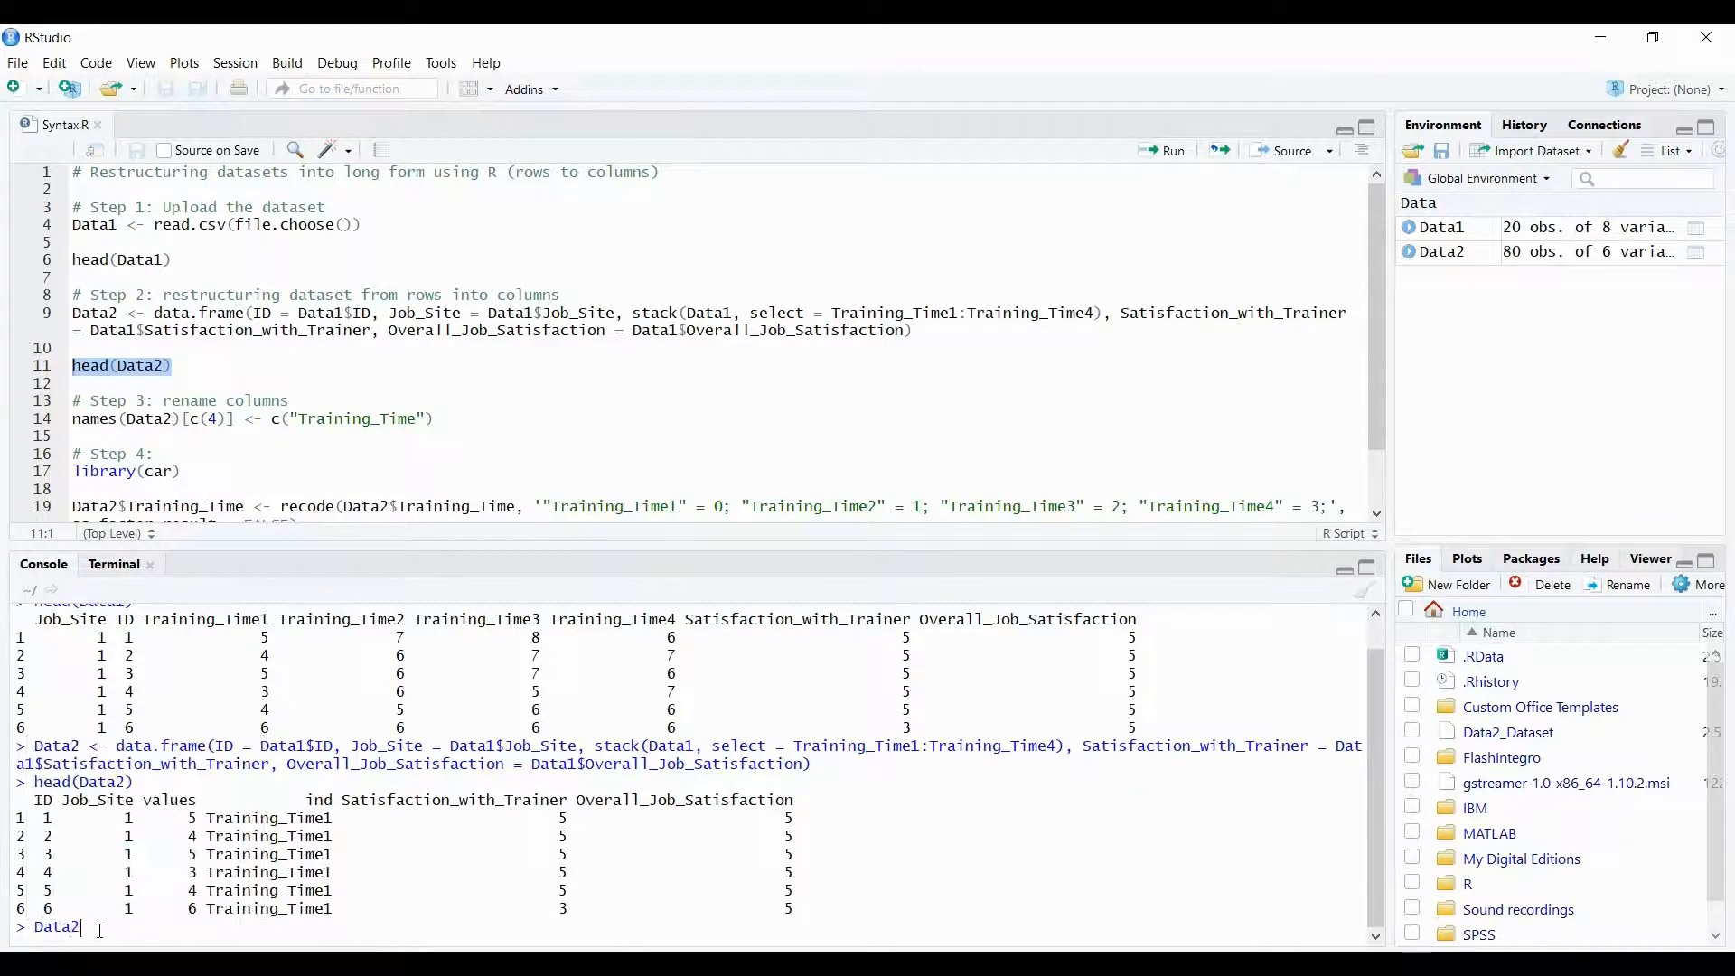
pyautogui.press('Return')
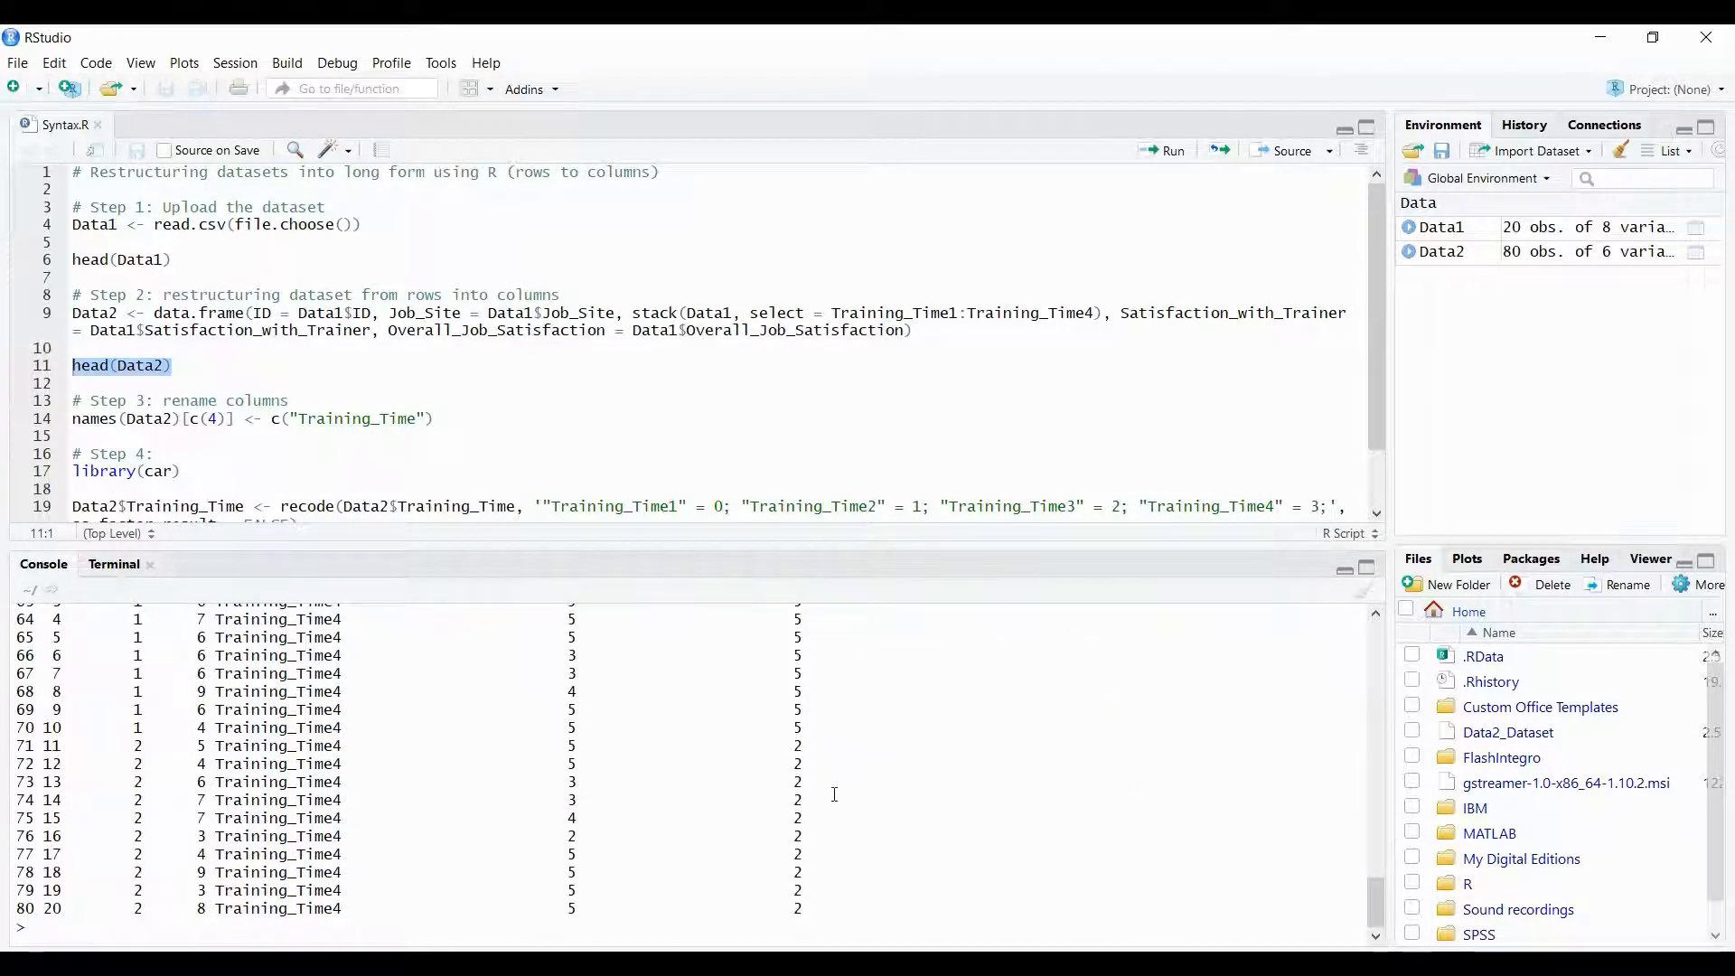
pyautogui.moveTo(1375, 904); pyautogui.dragTo(1362, 696)
pyautogui.moveTo(242, 767); pyautogui.dragTo(277, 919)
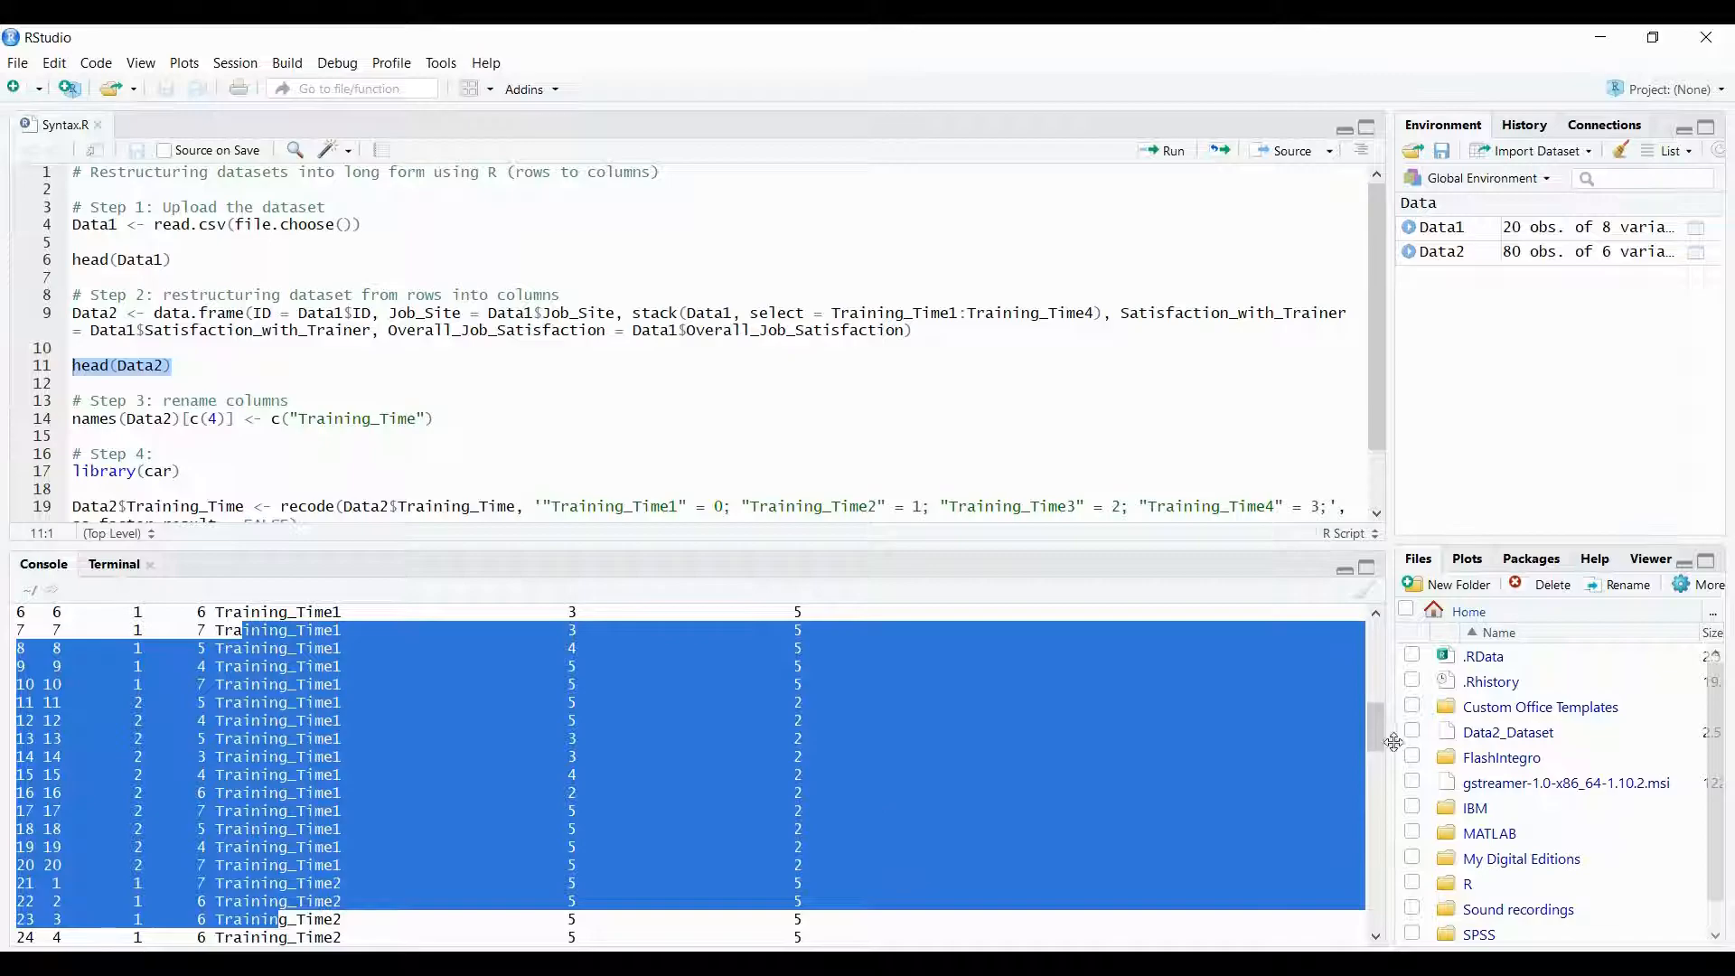
pyautogui.scroll(5, 1376, 738)
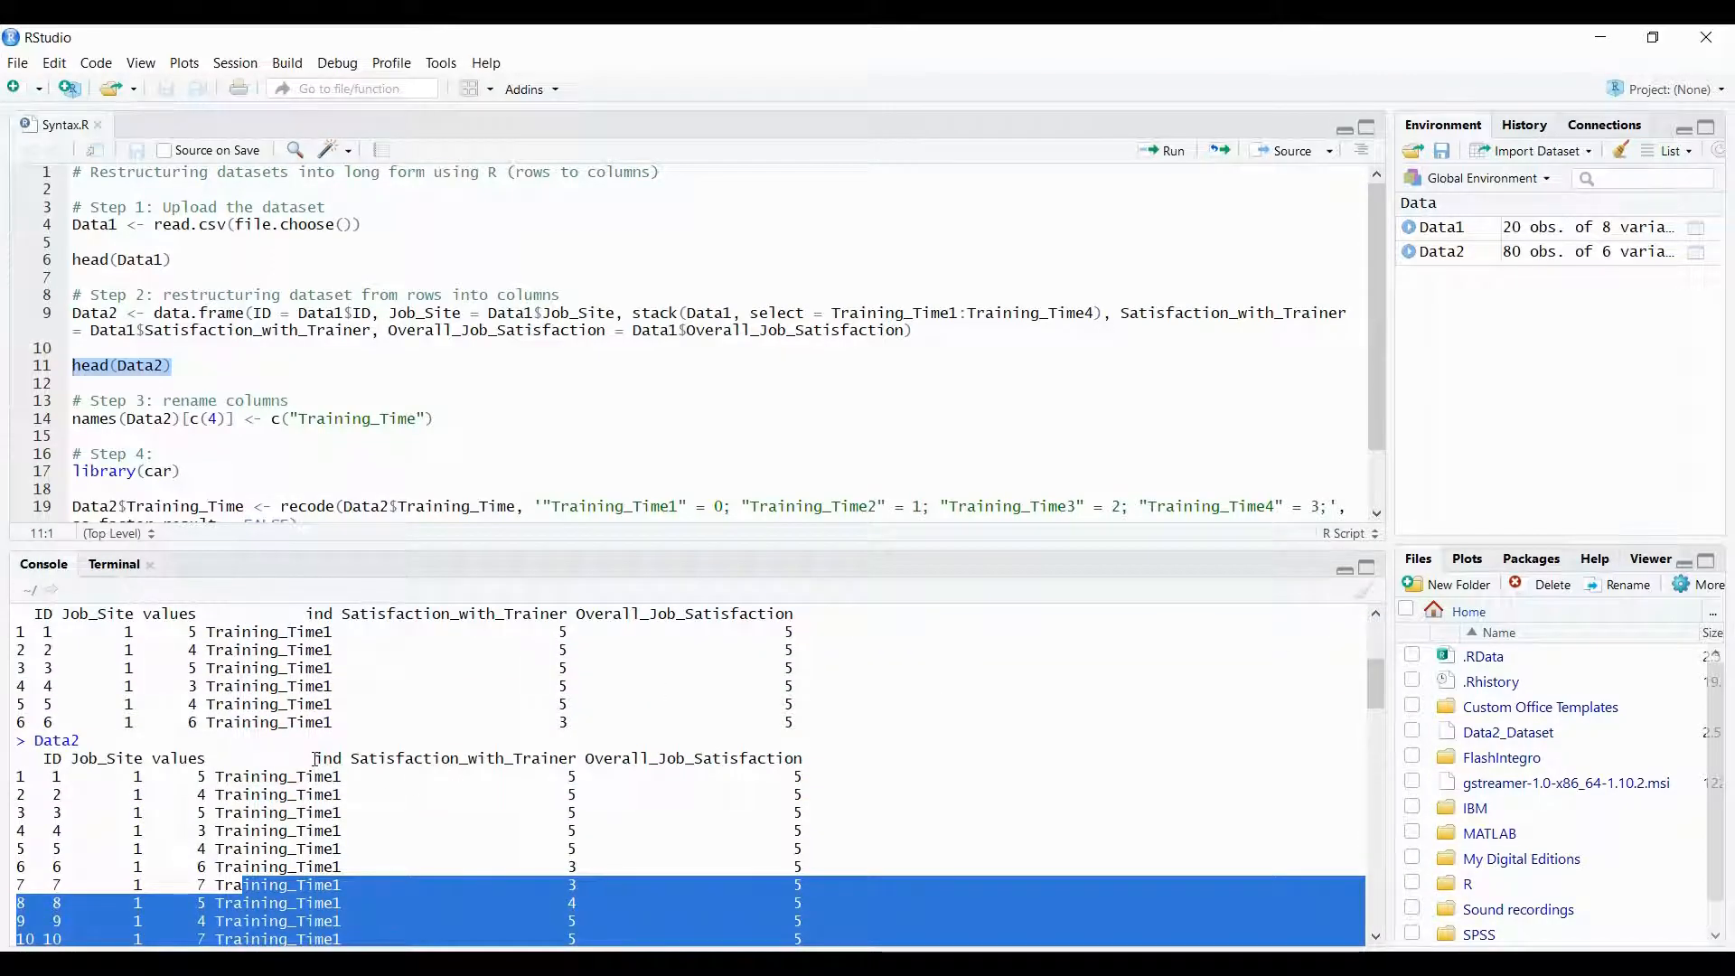
pyautogui.doubleClick(327, 758)
pyautogui.moveTo(150, 759); pyautogui.dragTo(206, 764)
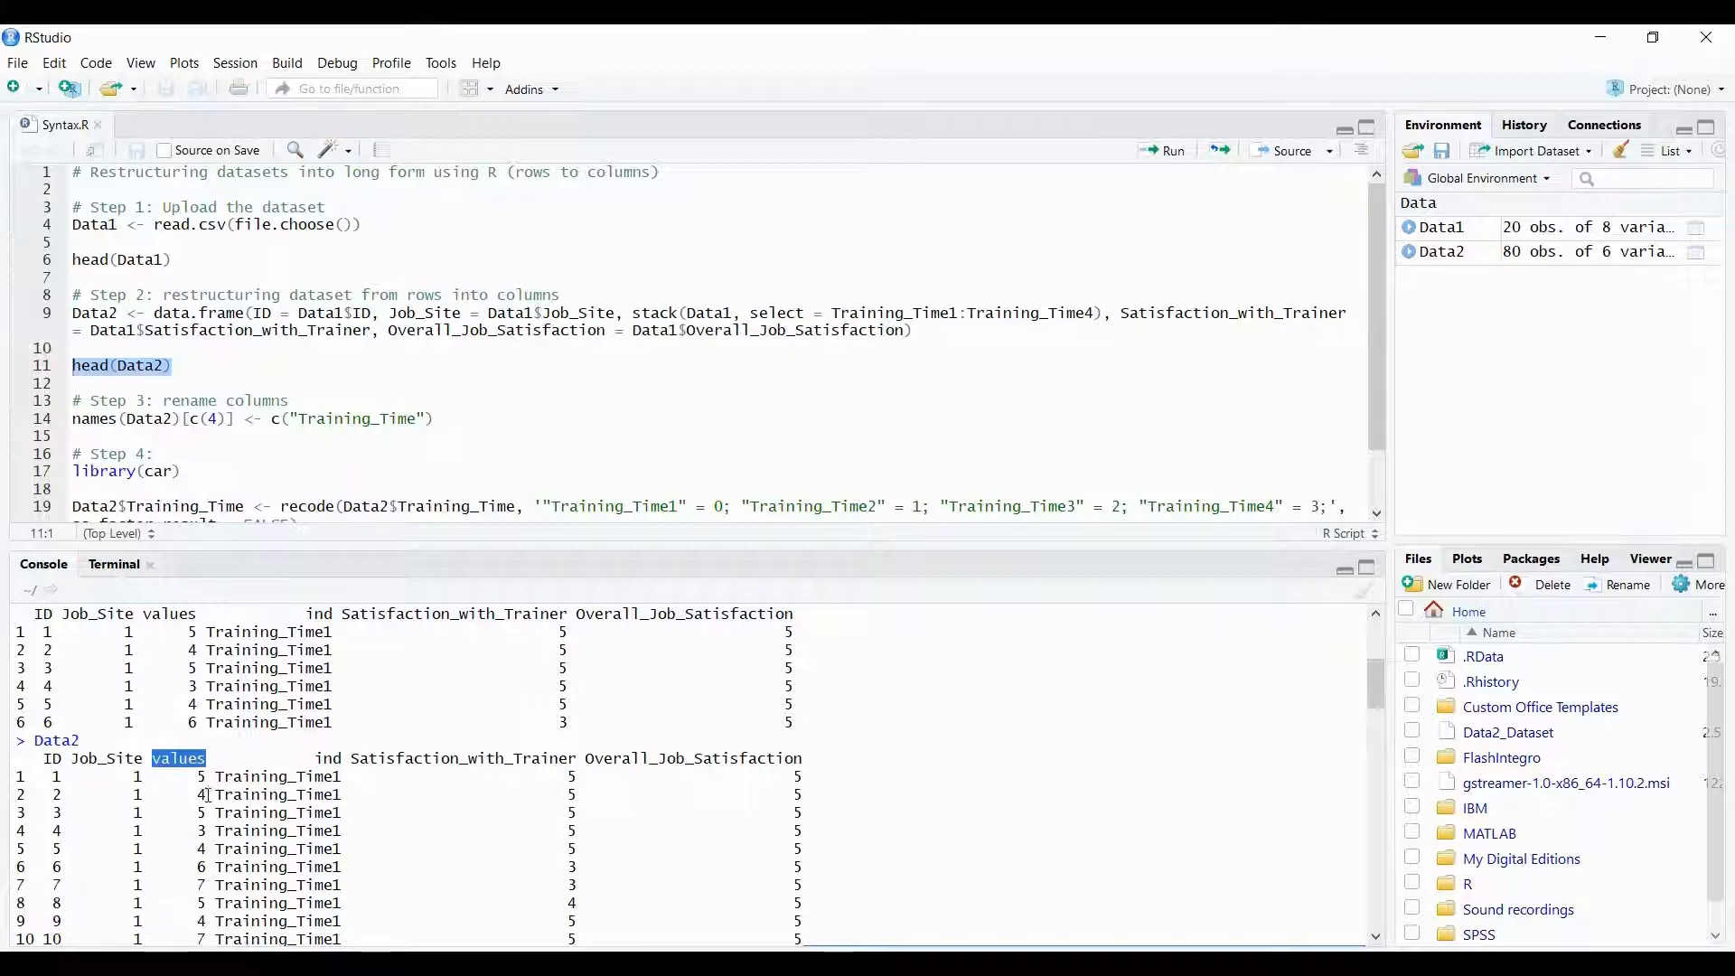
pyautogui.doubleClick(56, 776)
pyautogui.moveTo(1369, 694); pyautogui.dragTo(1371, 742)
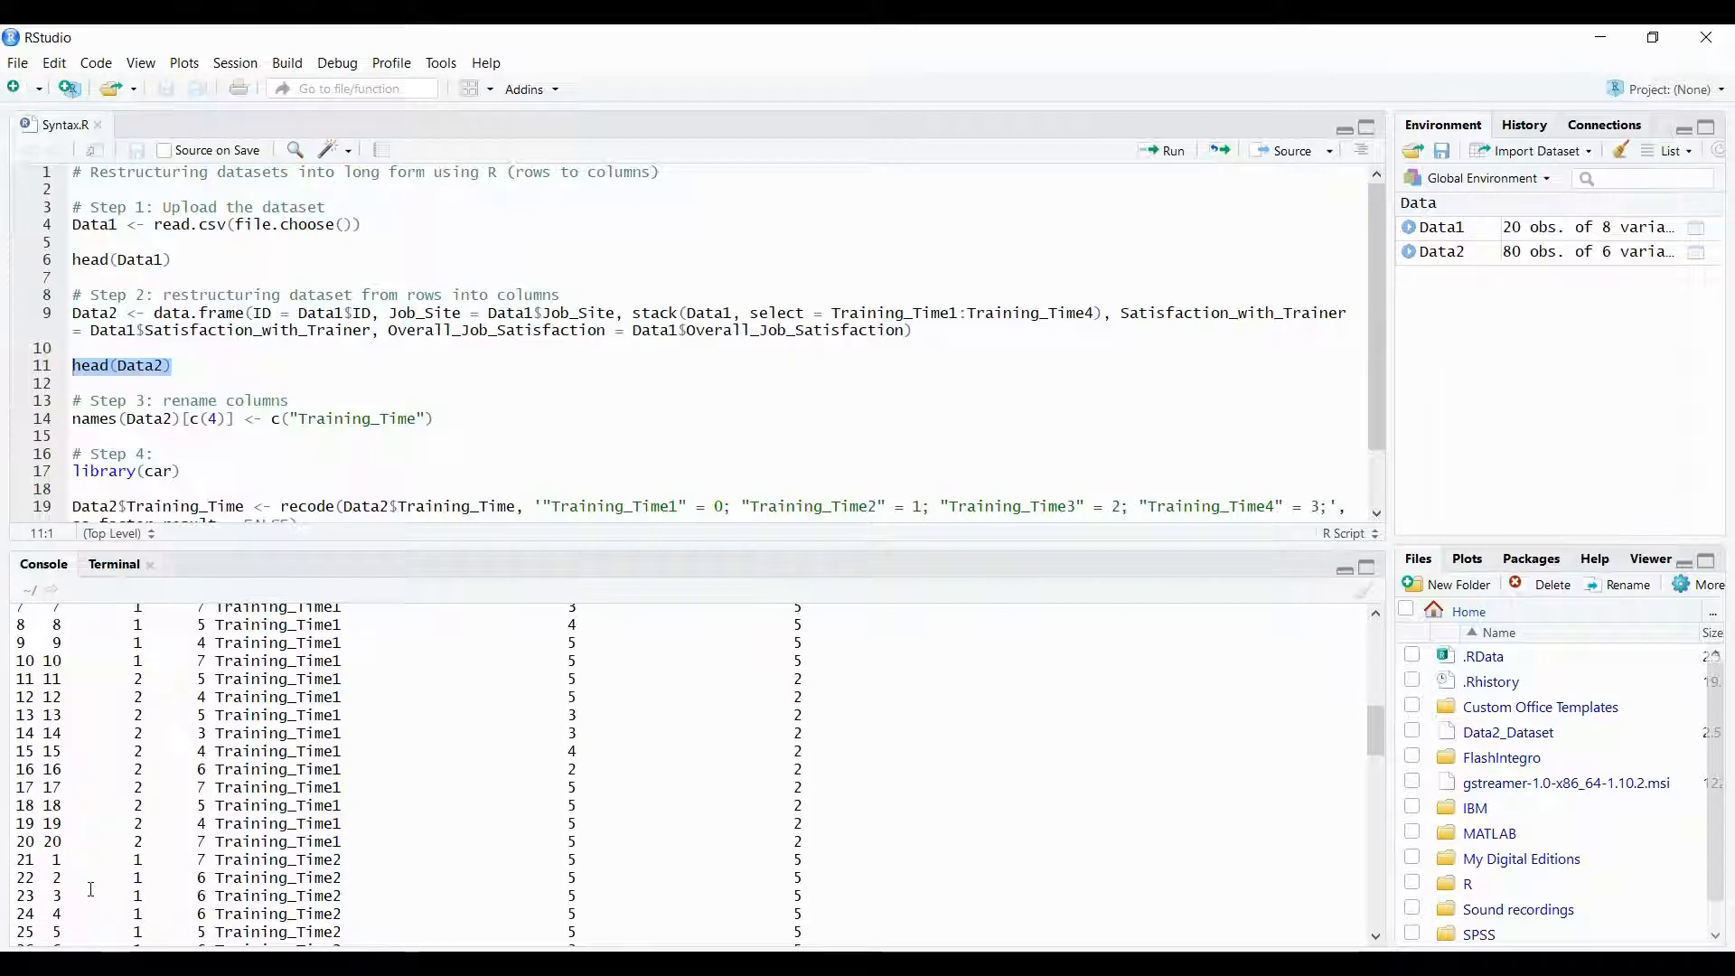
pyautogui.moveTo(47, 858); pyautogui.dragTo(206, 859)
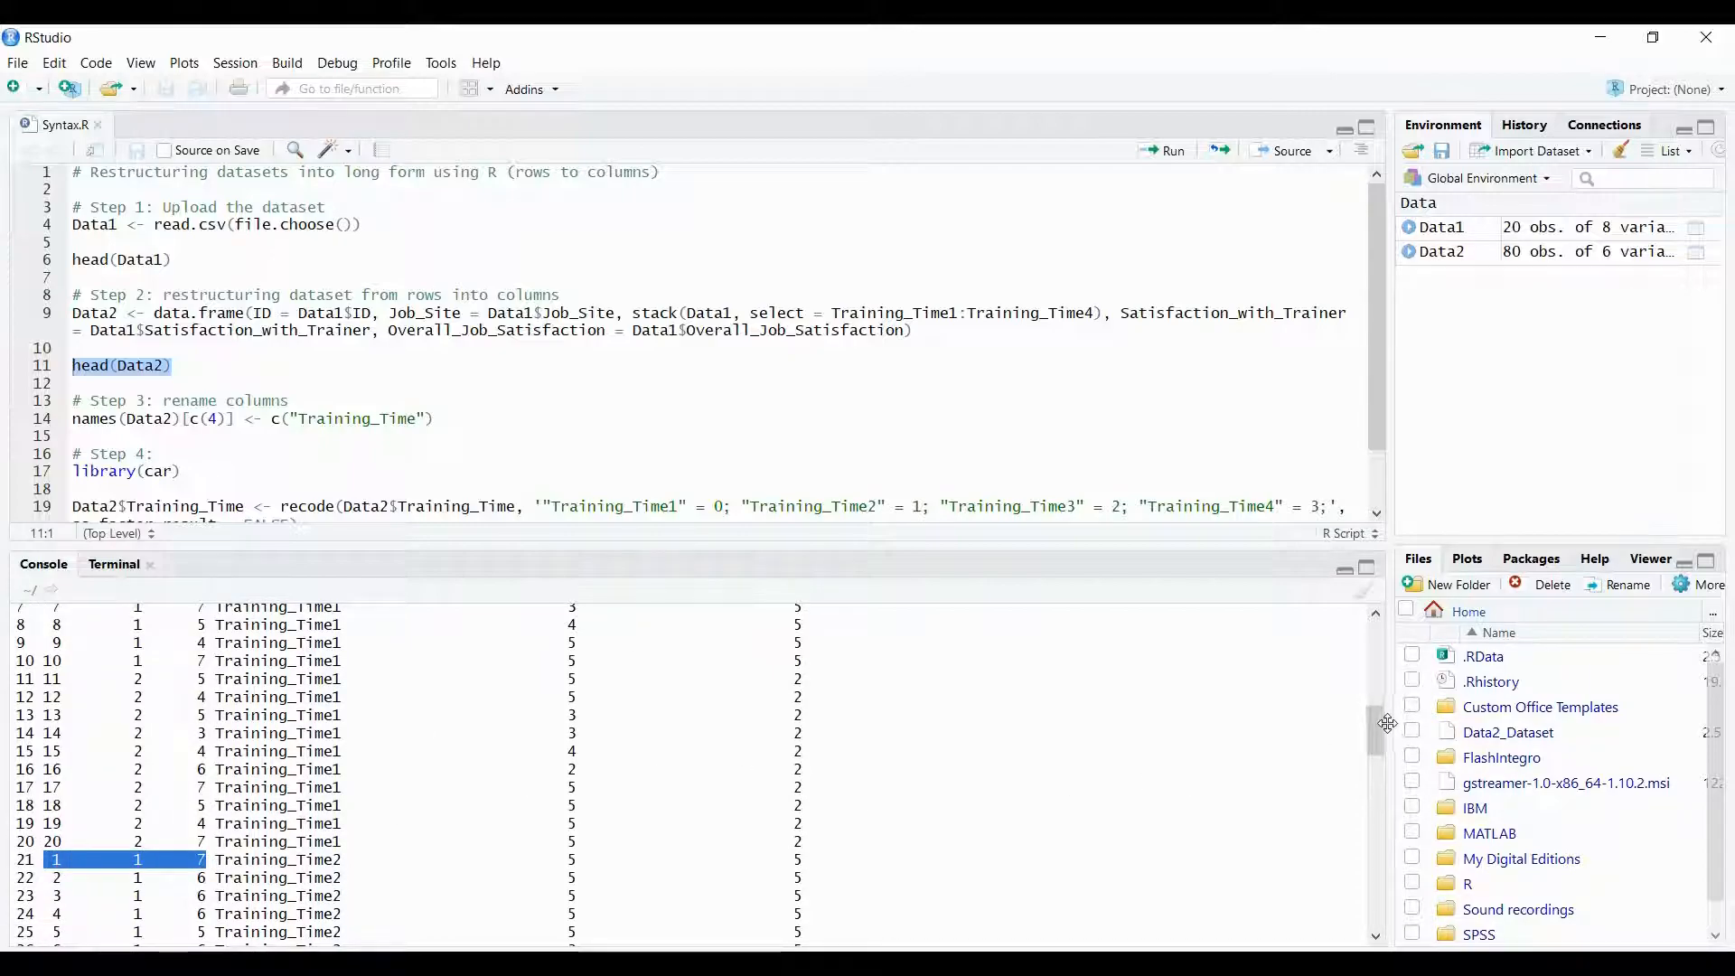
pyautogui.moveTo(1371, 732); pyautogui.dragTo(1371, 789)
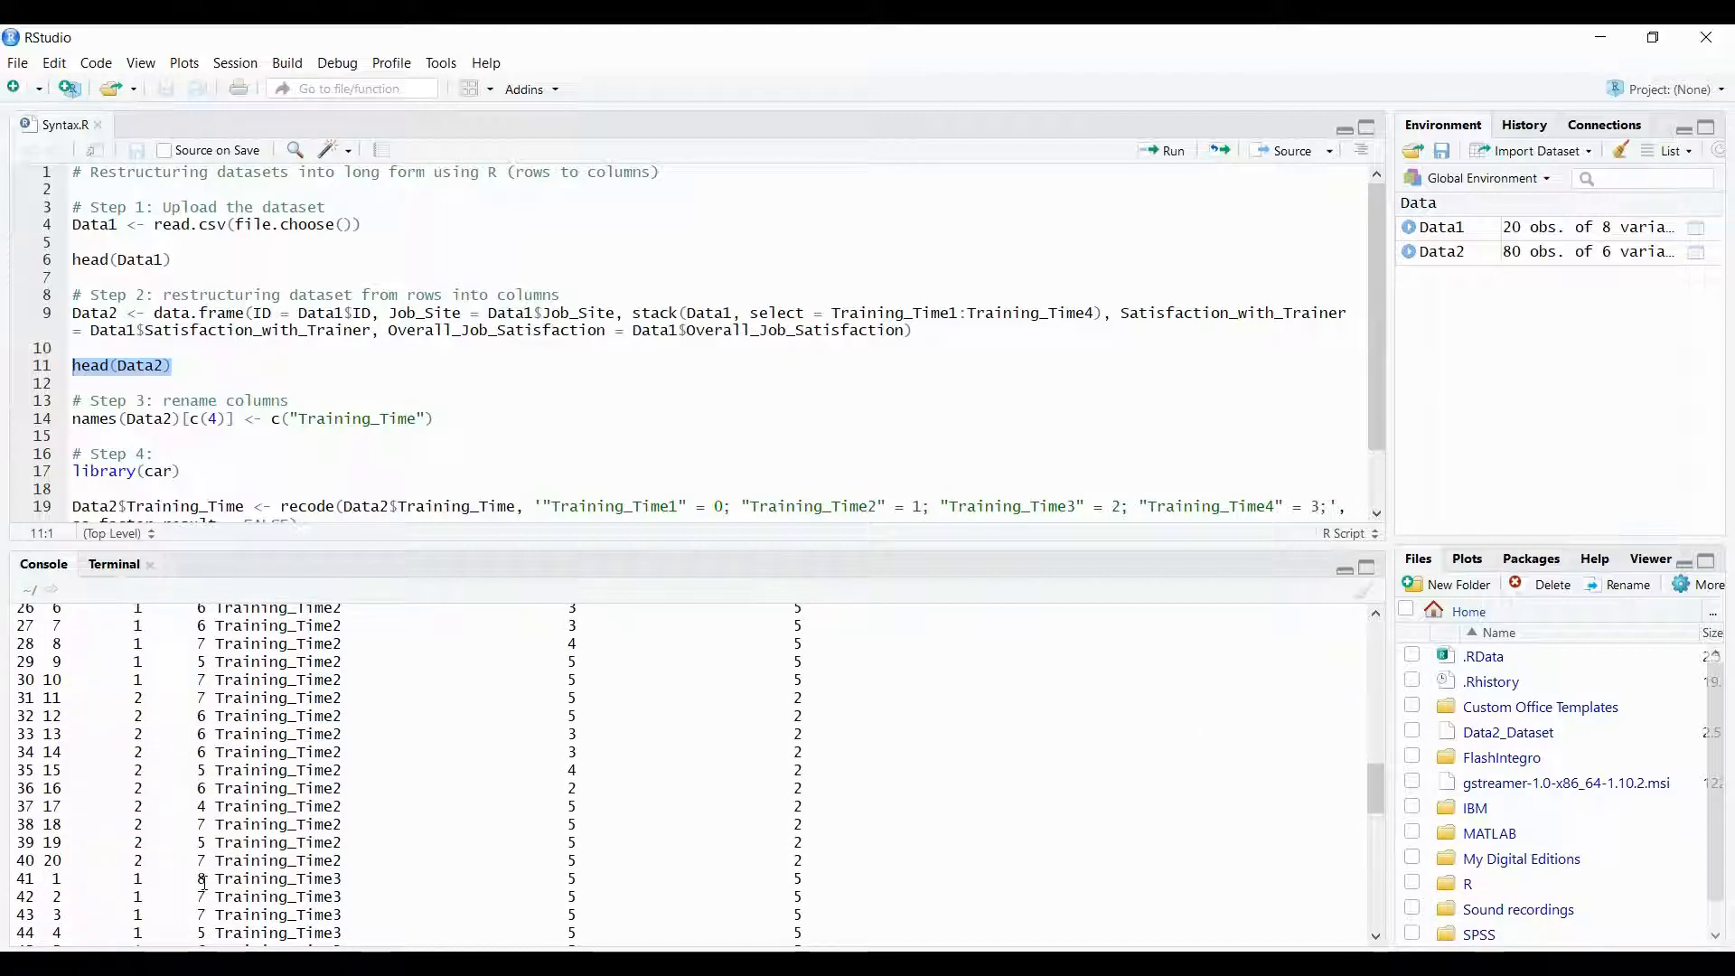
pyautogui.moveTo(1377, 801); pyautogui.dragTo(1380, 707)
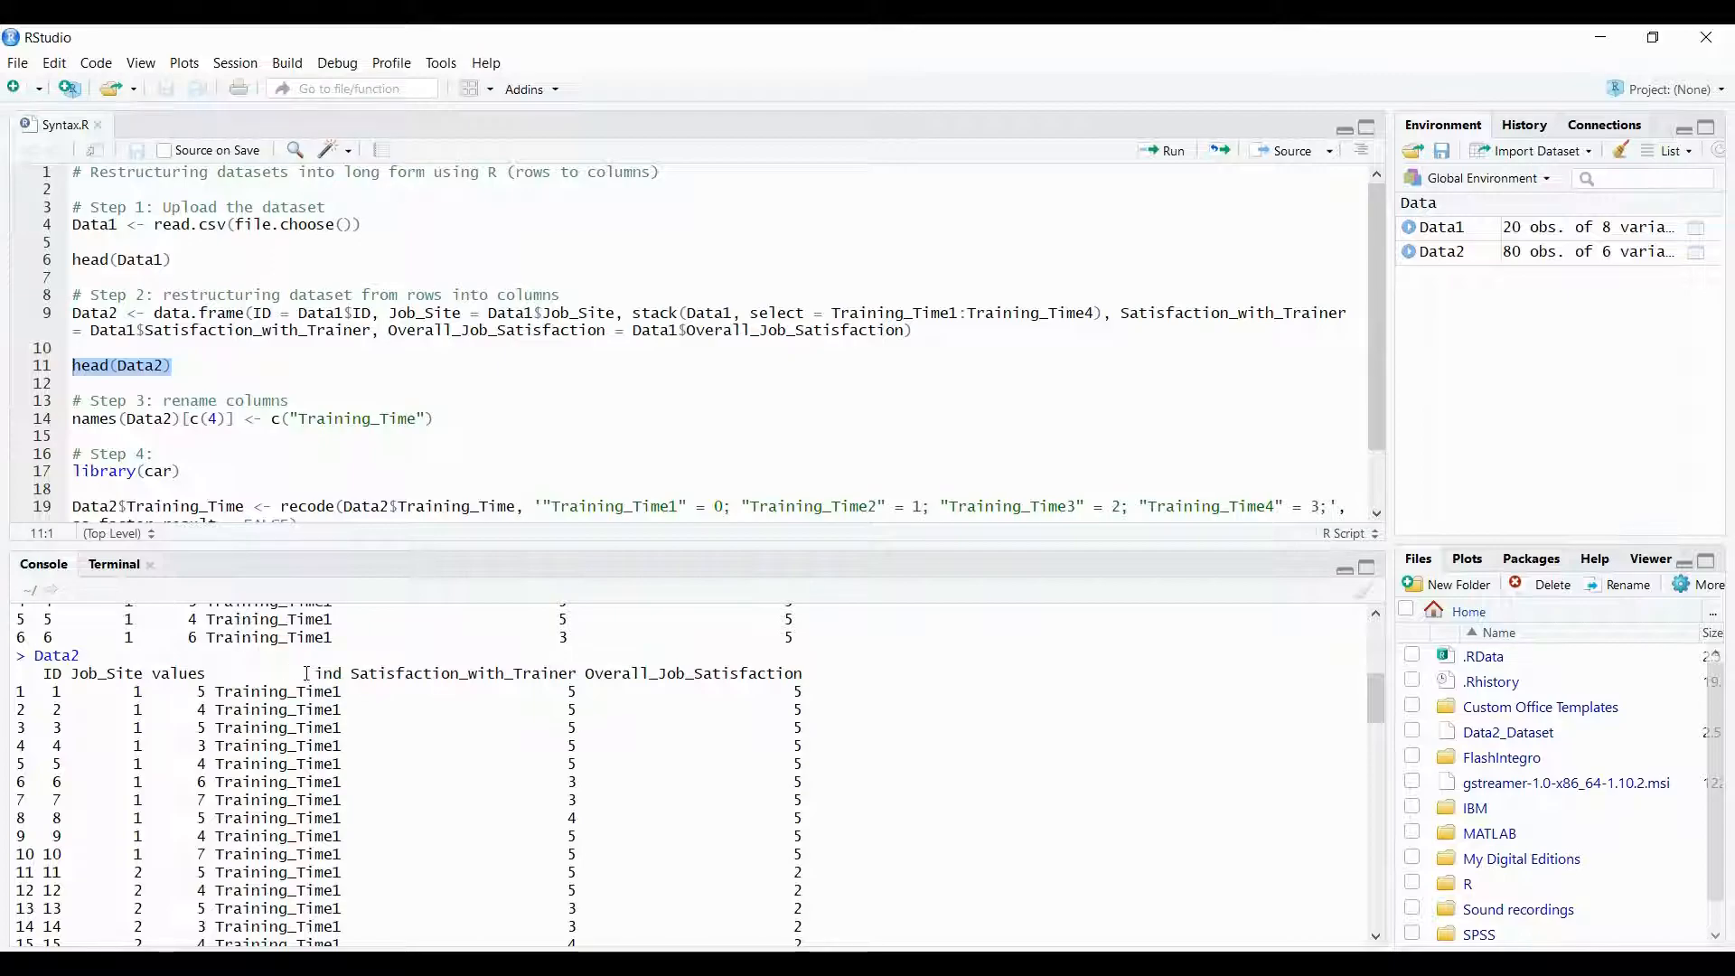
# Rename the fourth column of Data2 from ind to Training_Time by running the Step 3 names line.
pyautogui.moveTo(309, 674); pyautogui.dragTo(341, 674)
pyautogui.moveTo(90, 401); pyautogui.dragTo(391, 420)
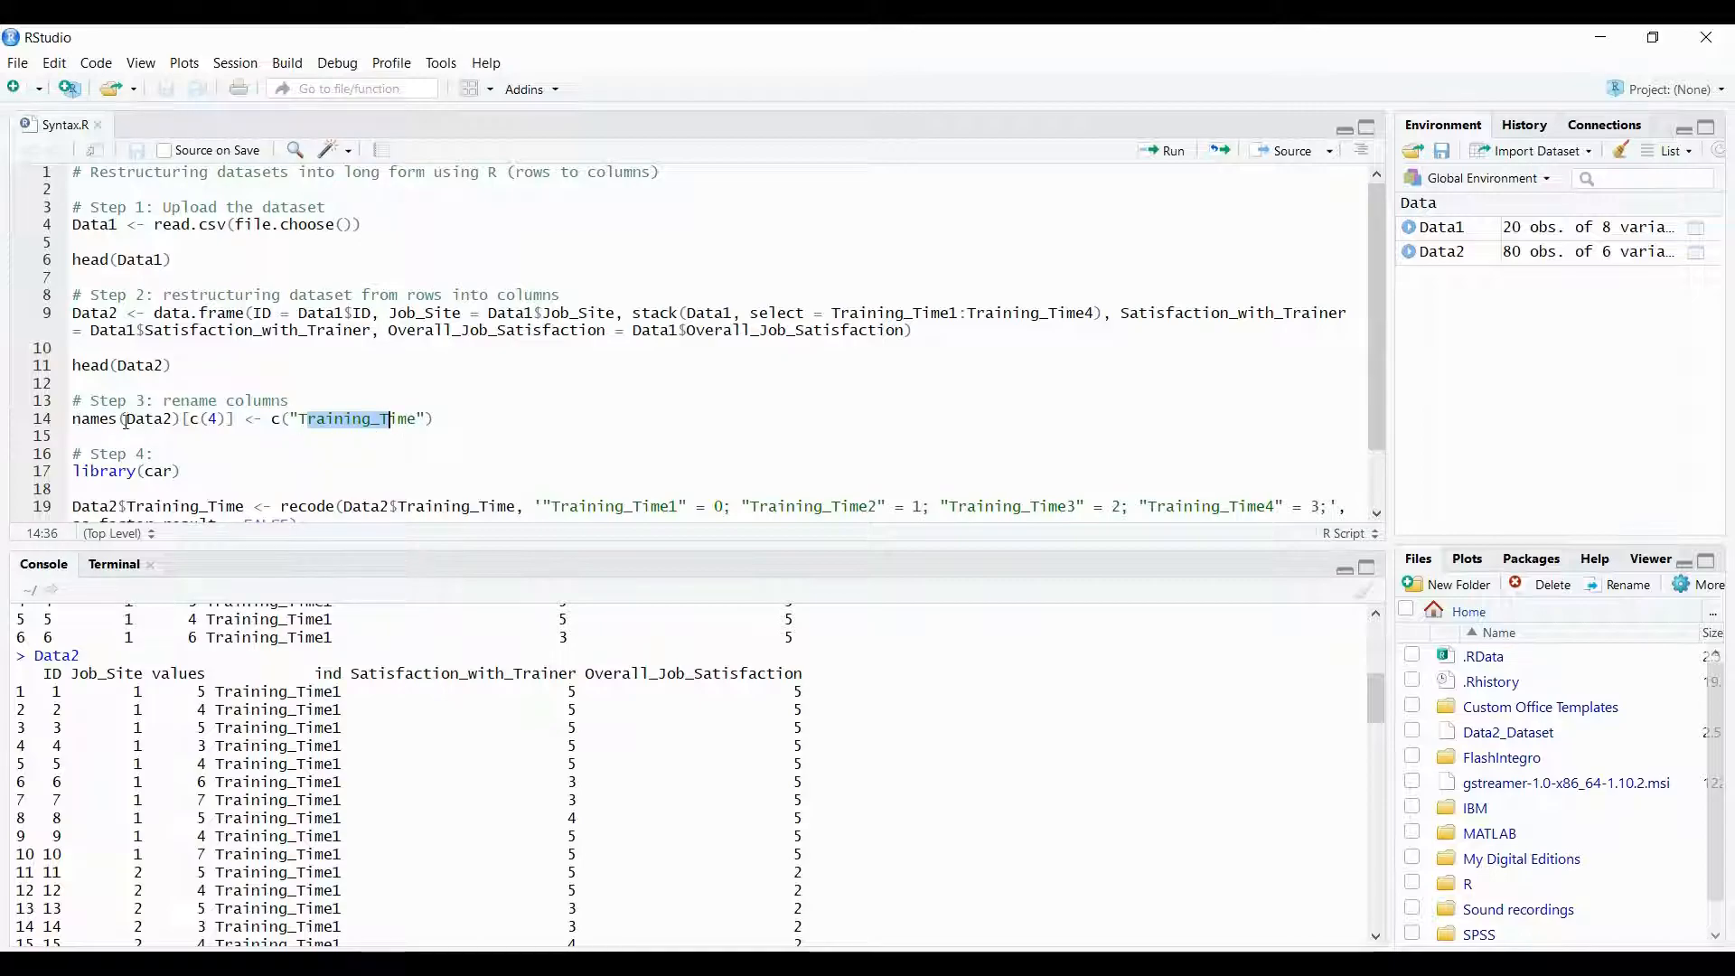
pyautogui.moveTo(190, 418); pyautogui.dragTo(226, 419)
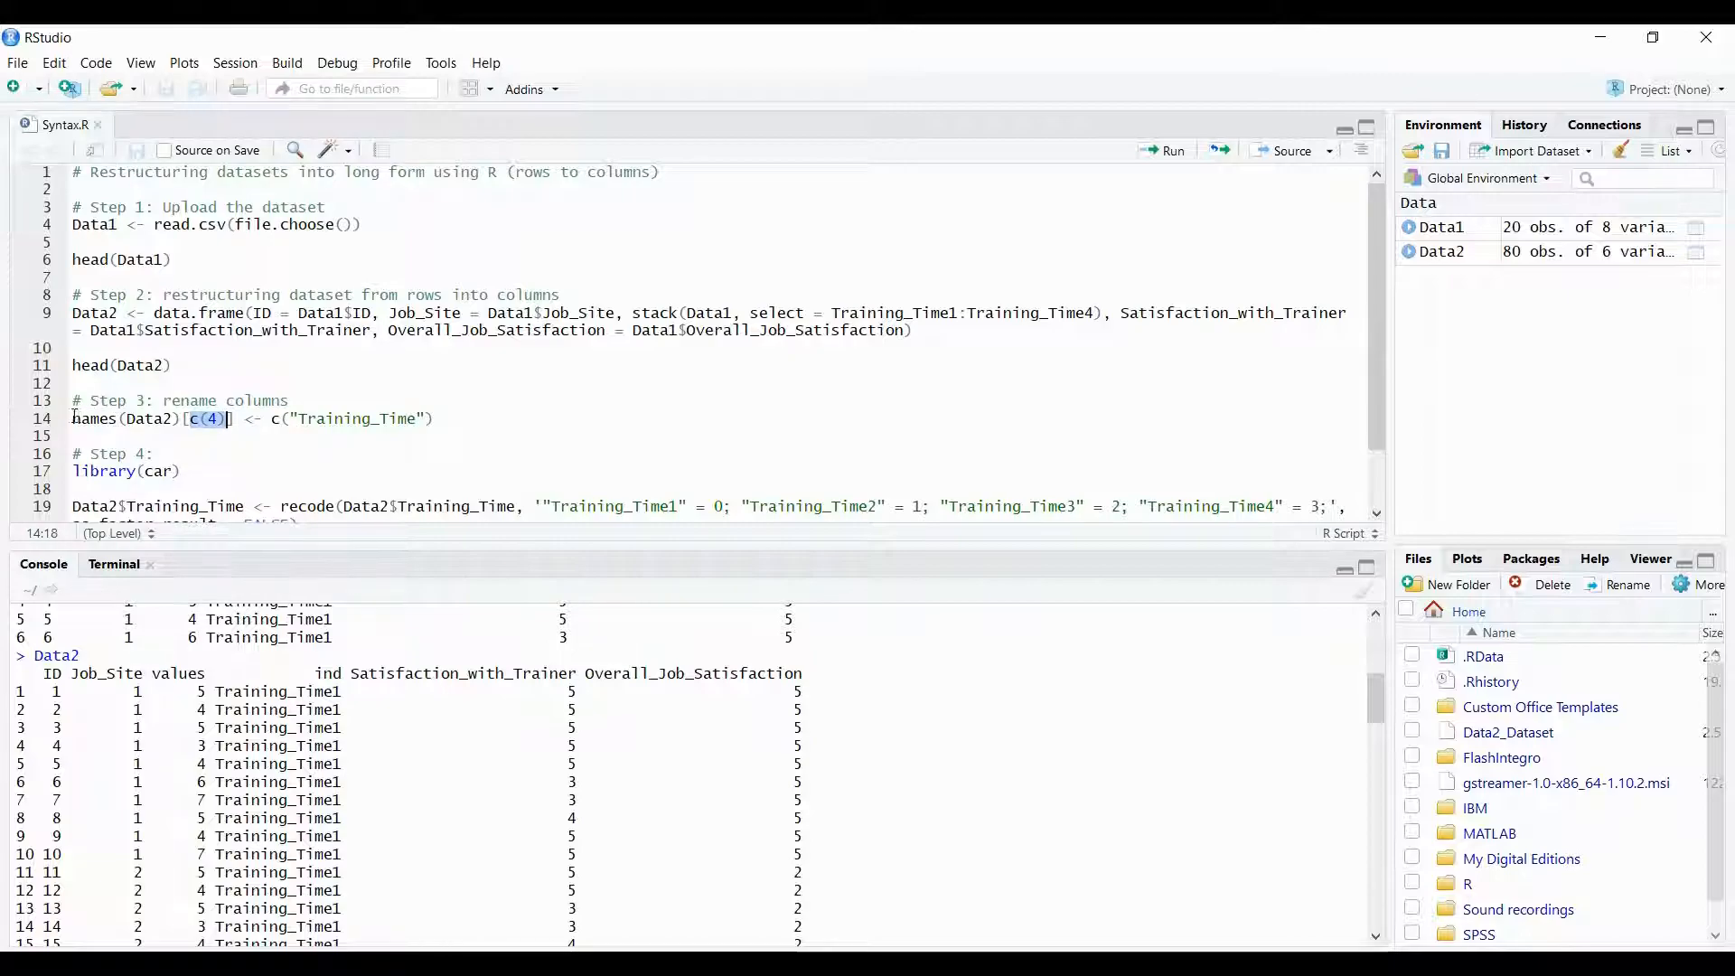
pyautogui.moveTo(71, 417); pyautogui.dragTo(448, 427)
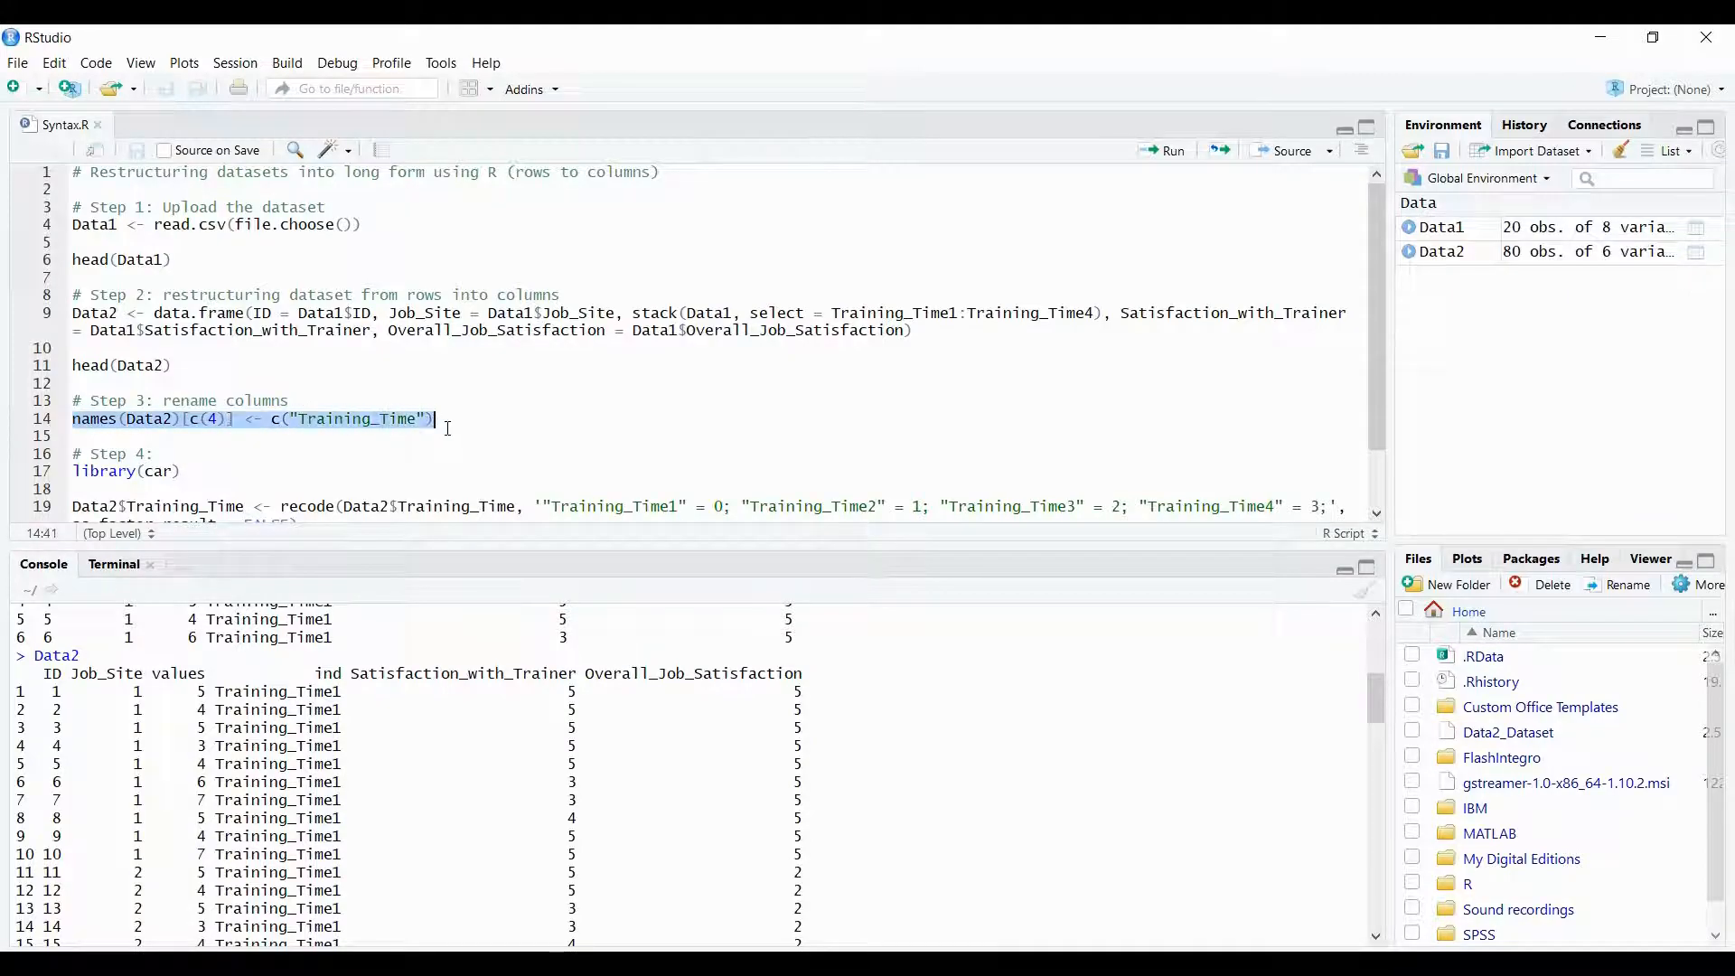
pyautogui.hotkey('ctrl', 'Return')
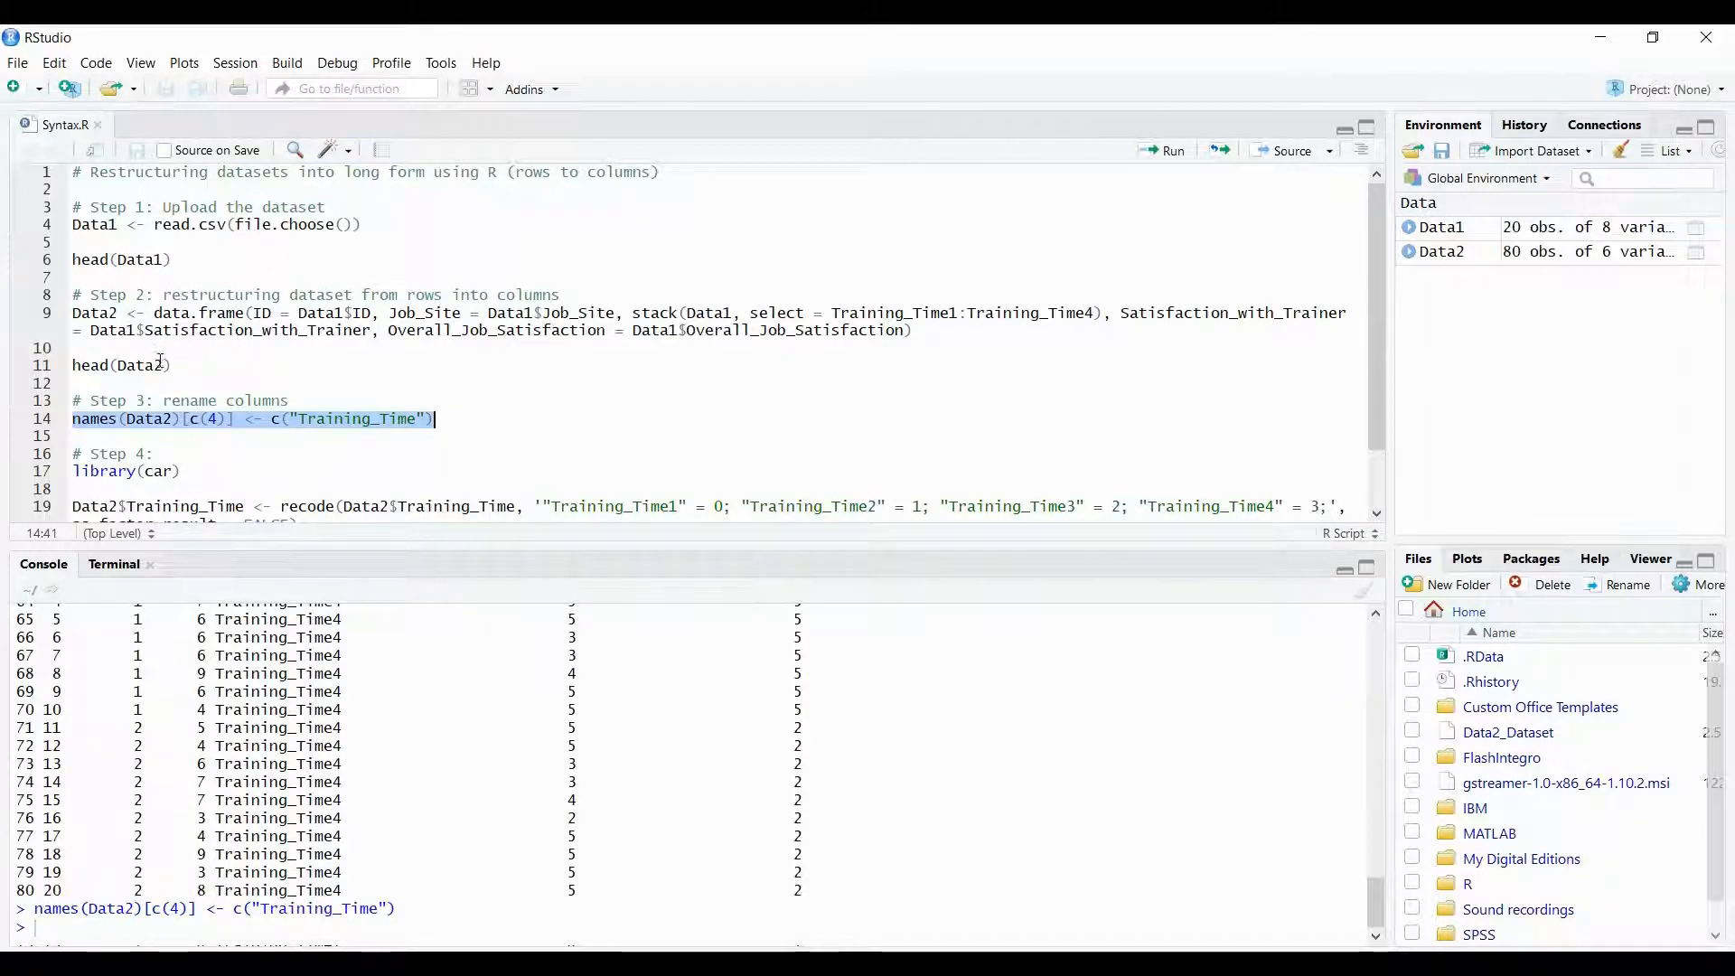
# Preview Data2 by running head(Data2) from the script, and examine the renamed Training_Time column.
pyautogui.moveTo(171, 366); pyautogui.dragTo(73, 371)
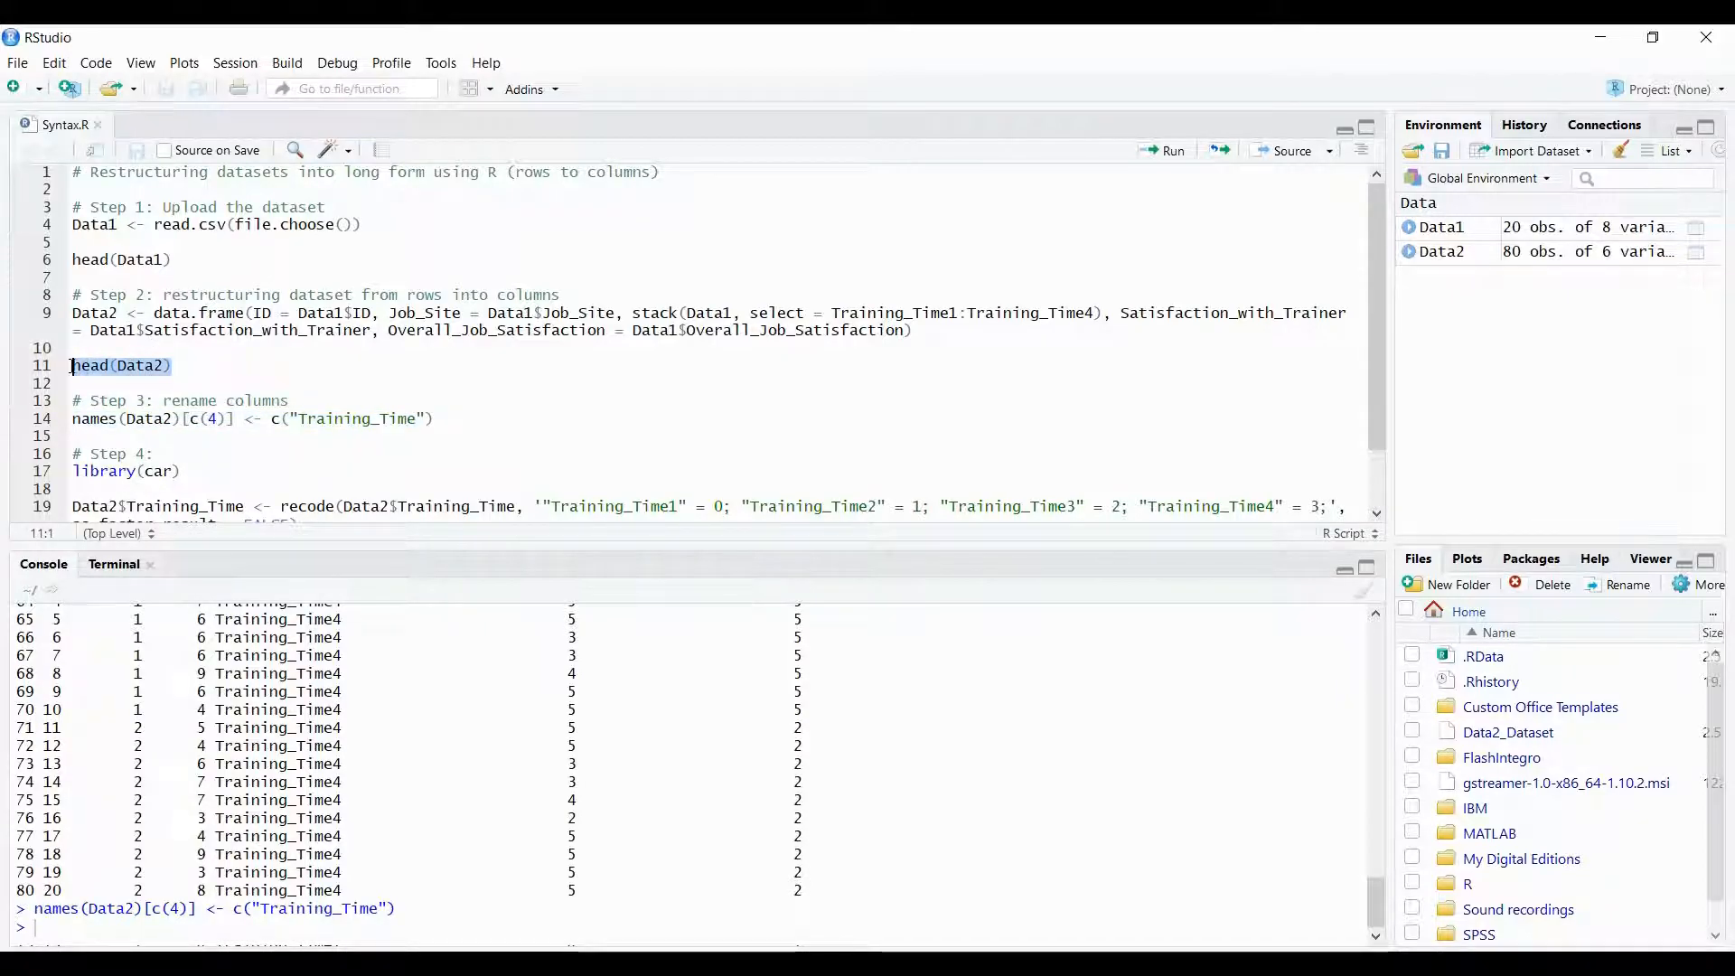
pyautogui.hotkey('ctrl', 'Return')
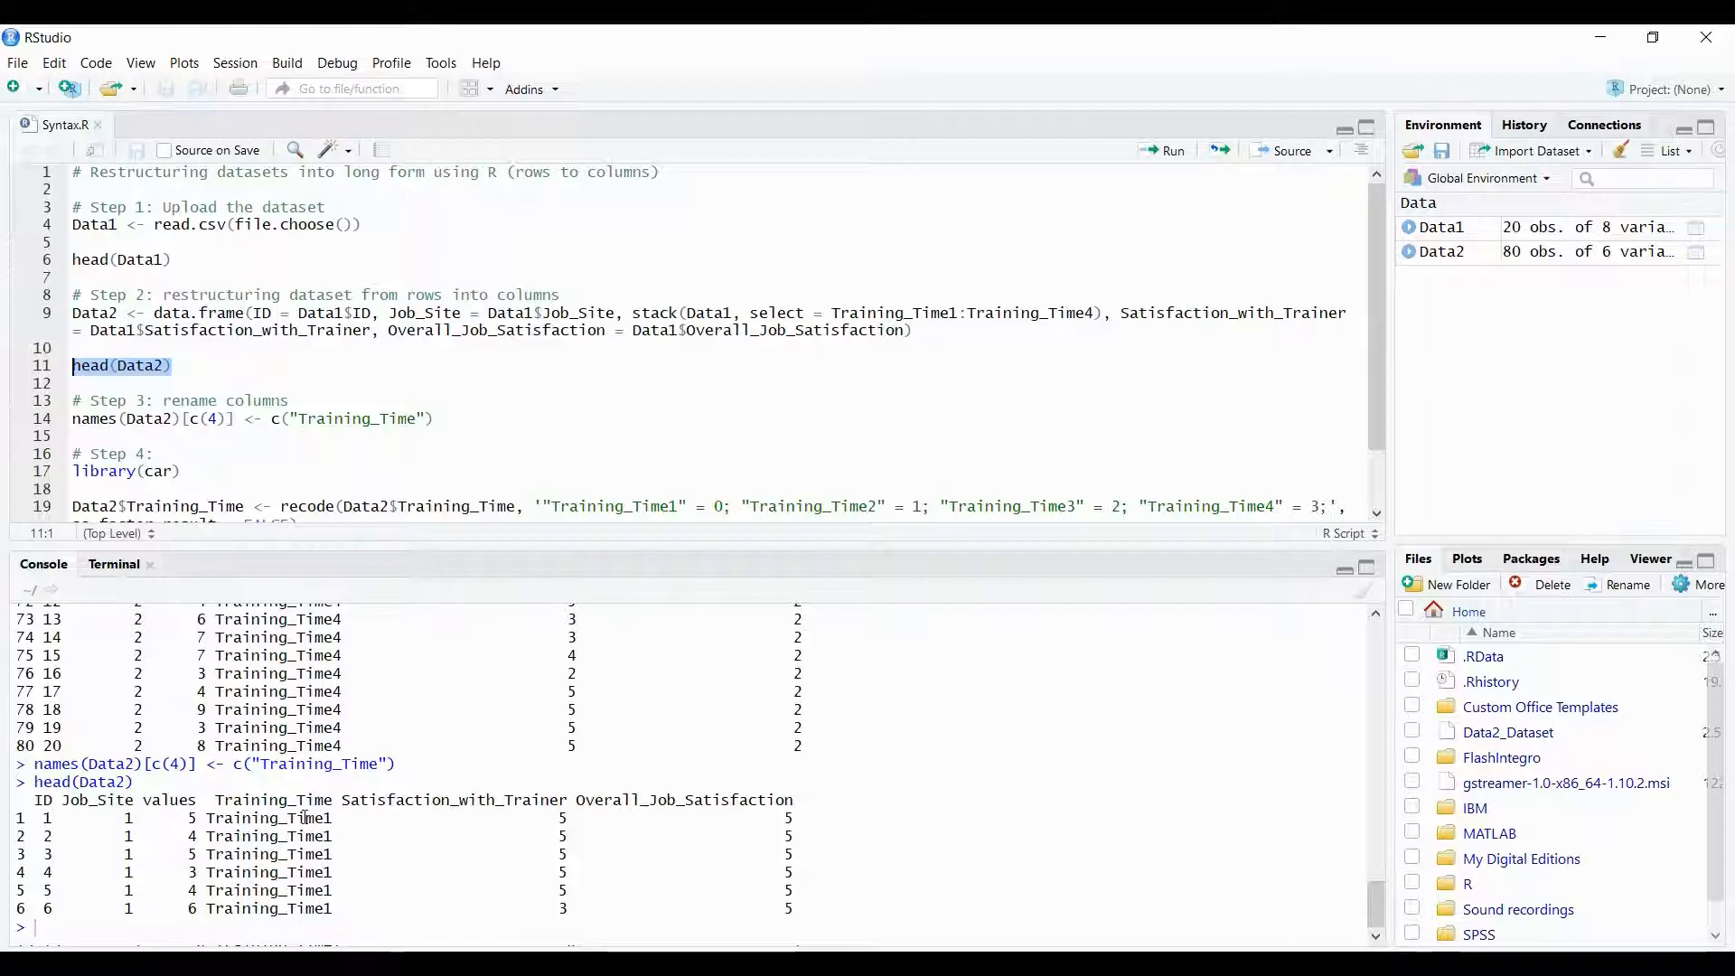
pyautogui.moveTo(242, 822); pyautogui.dragTo(280, 877)
pyautogui.click(263, 893)
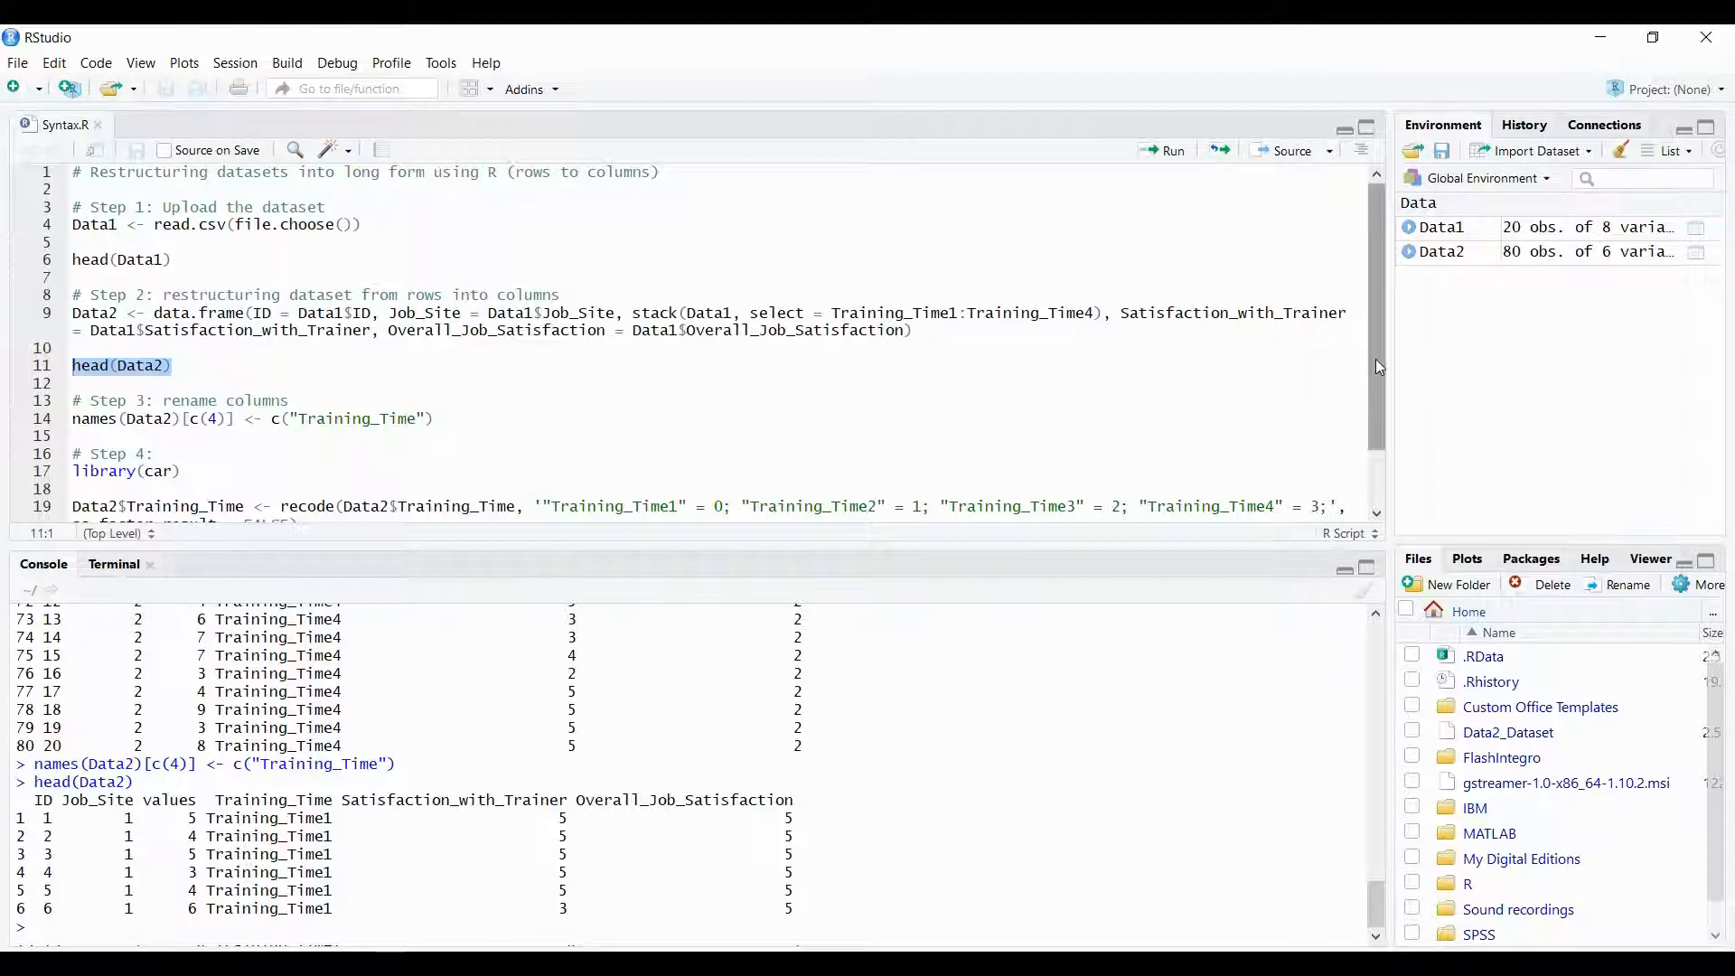
# Load the car package by running the library(car) line under Step 4.
pyautogui.moveTo(1376, 359); pyautogui.dragTo(1358, 459)
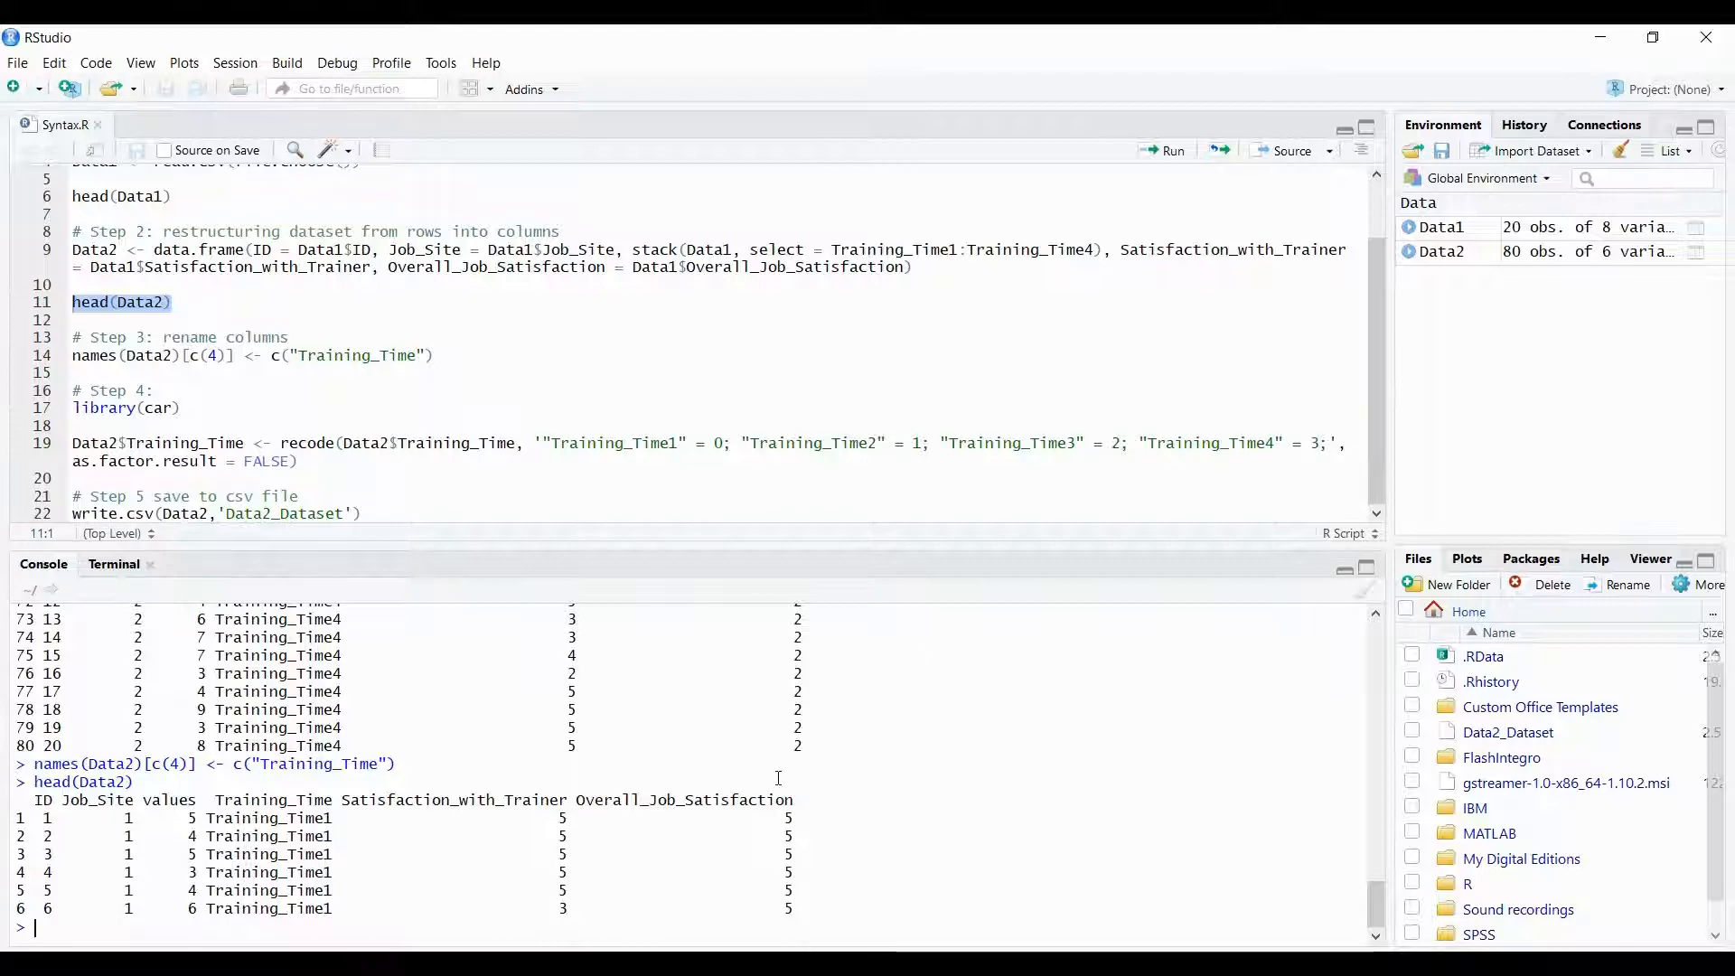
pyautogui.click(75, 391)
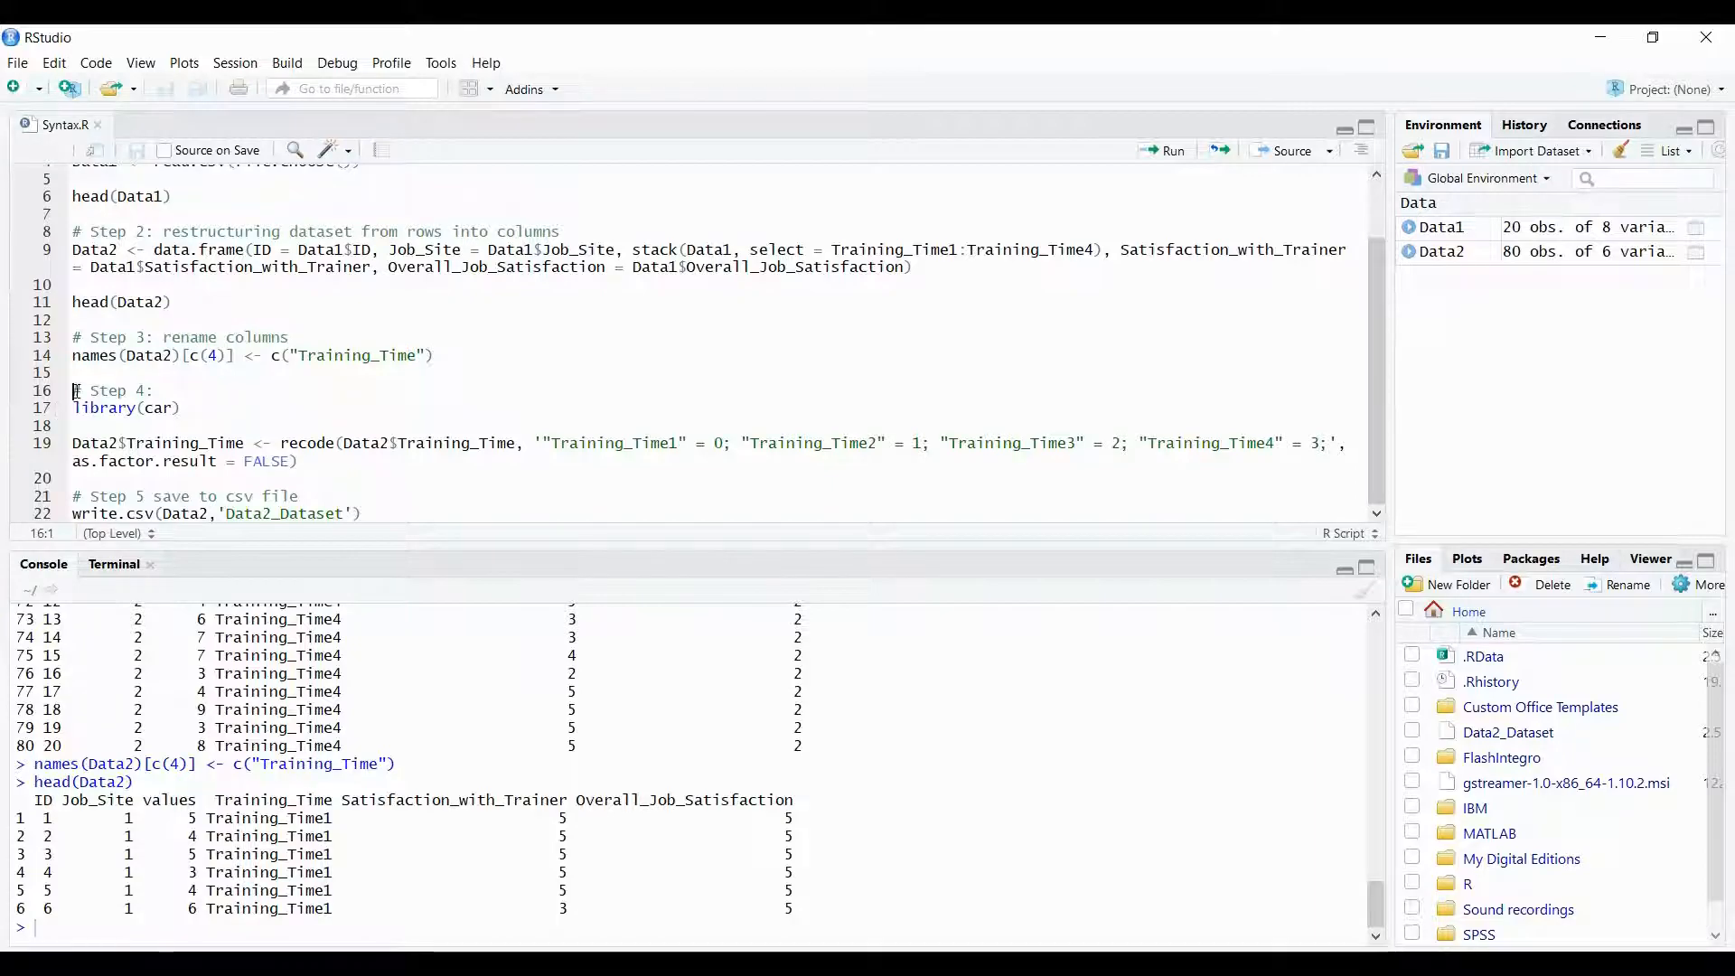
pyautogui.moveTo(75, 408); pyautogui.dragTo(198, 409)
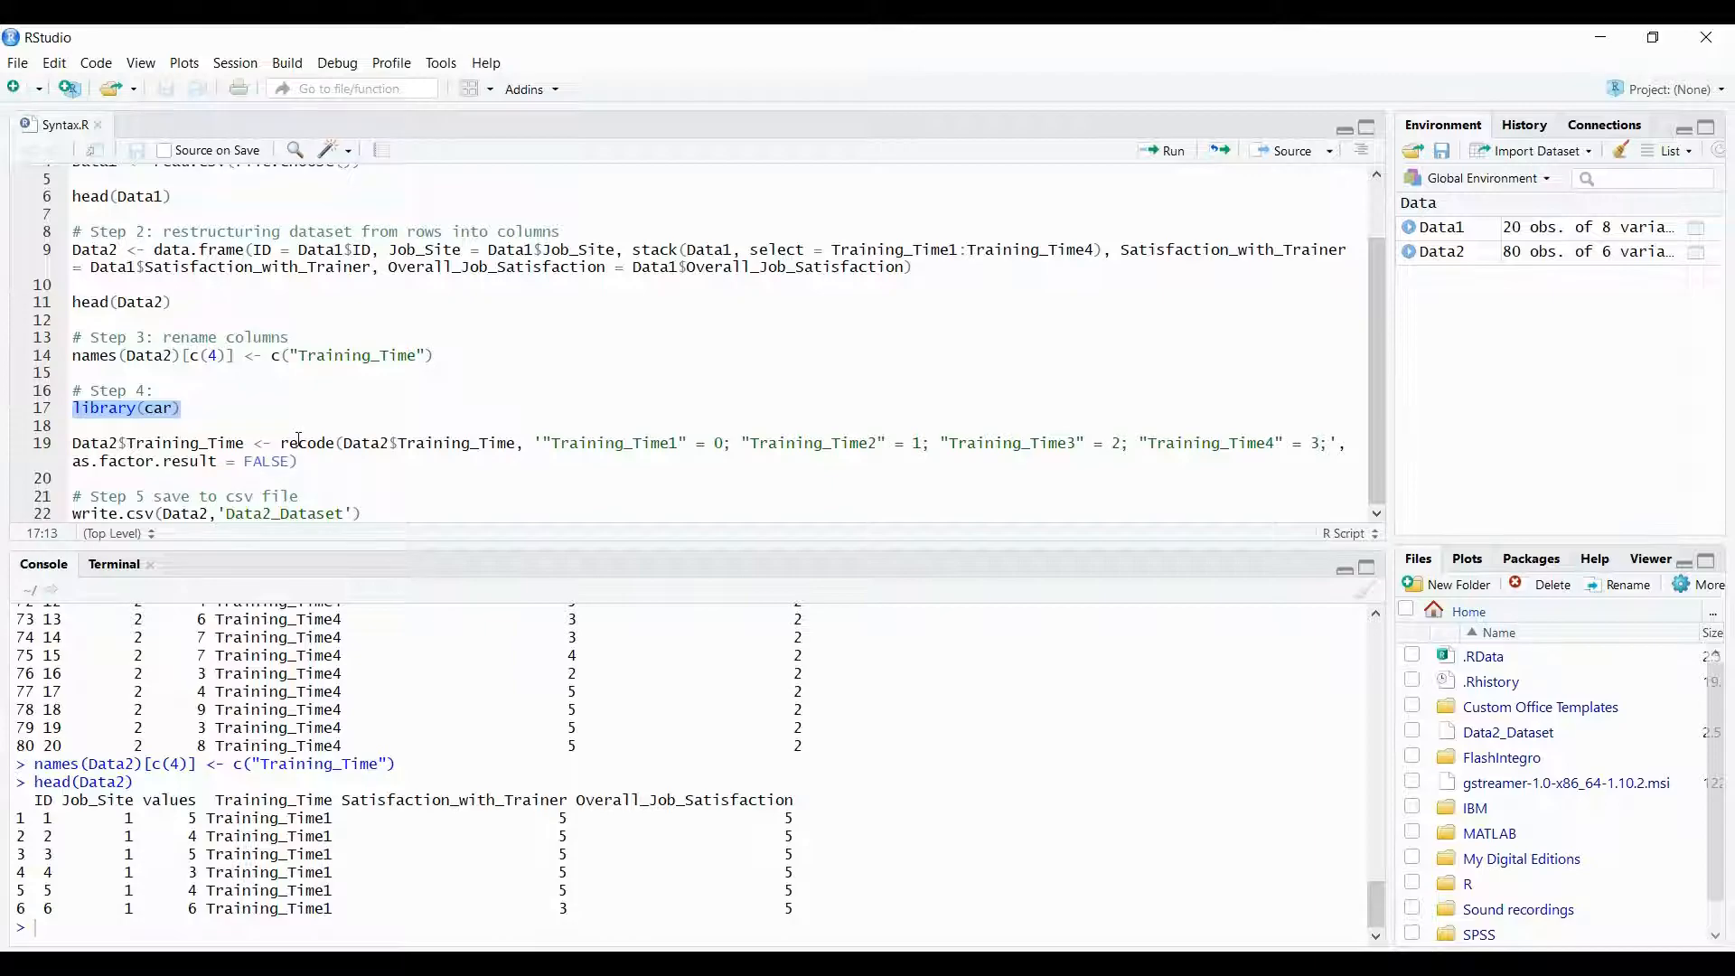
pyautogui.moveTo(298, 438)
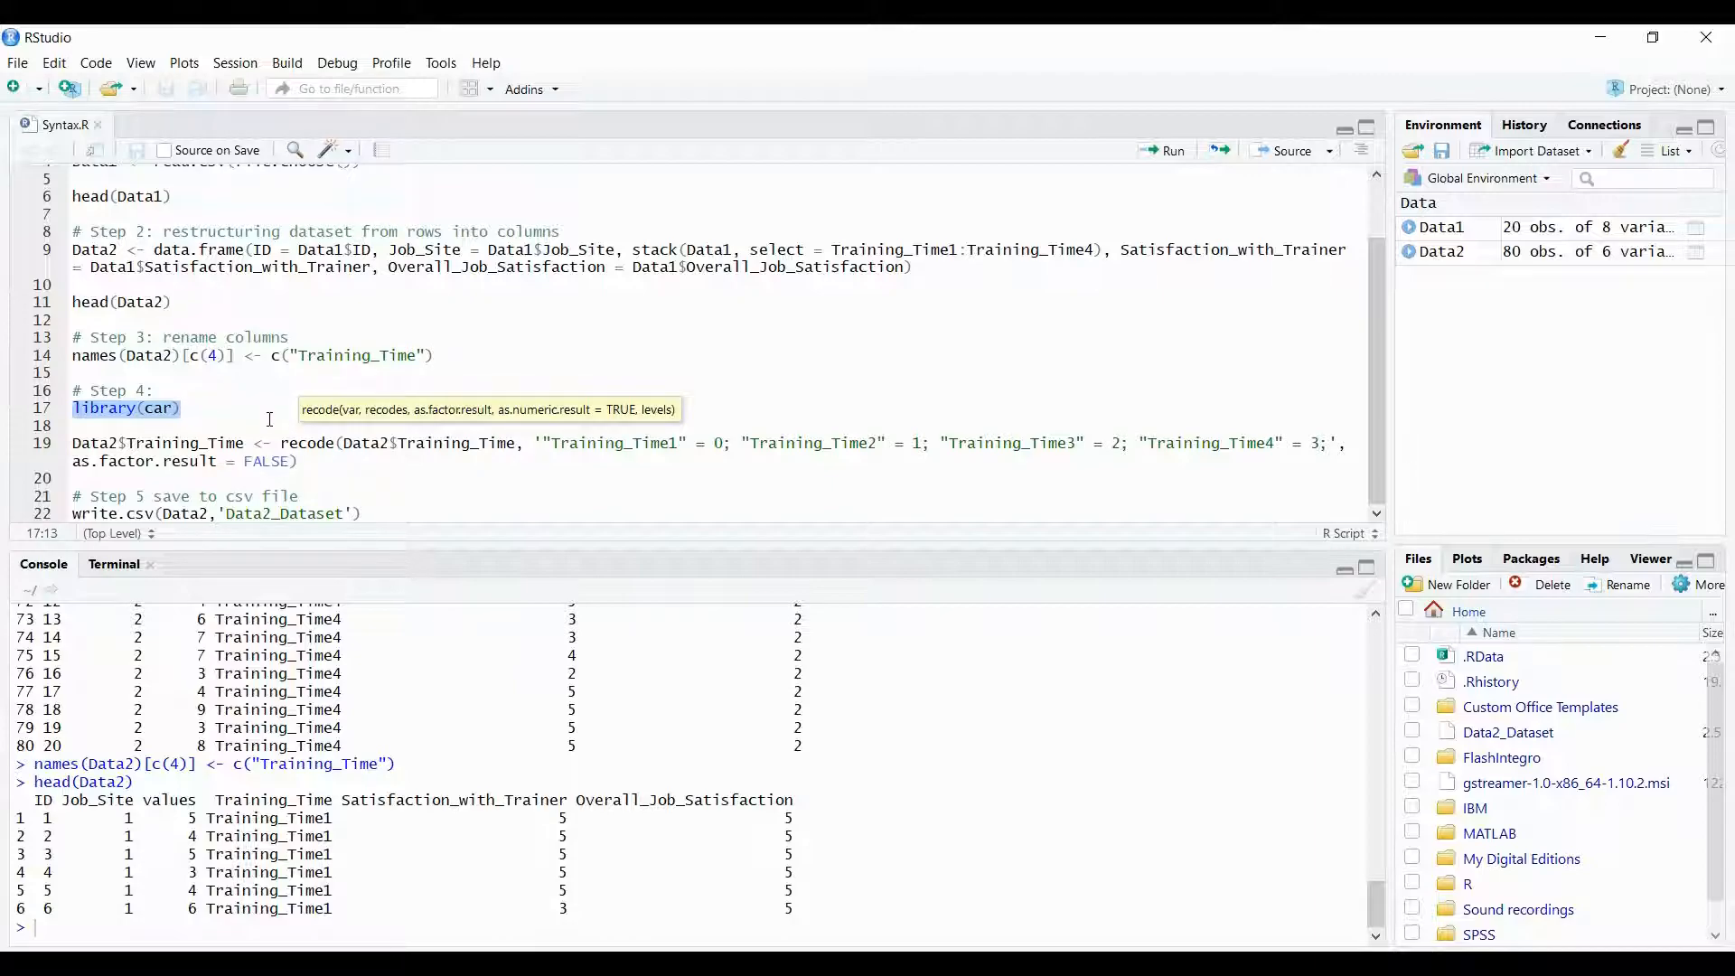
pyautogui.hotkey('ctrl', 'Return')
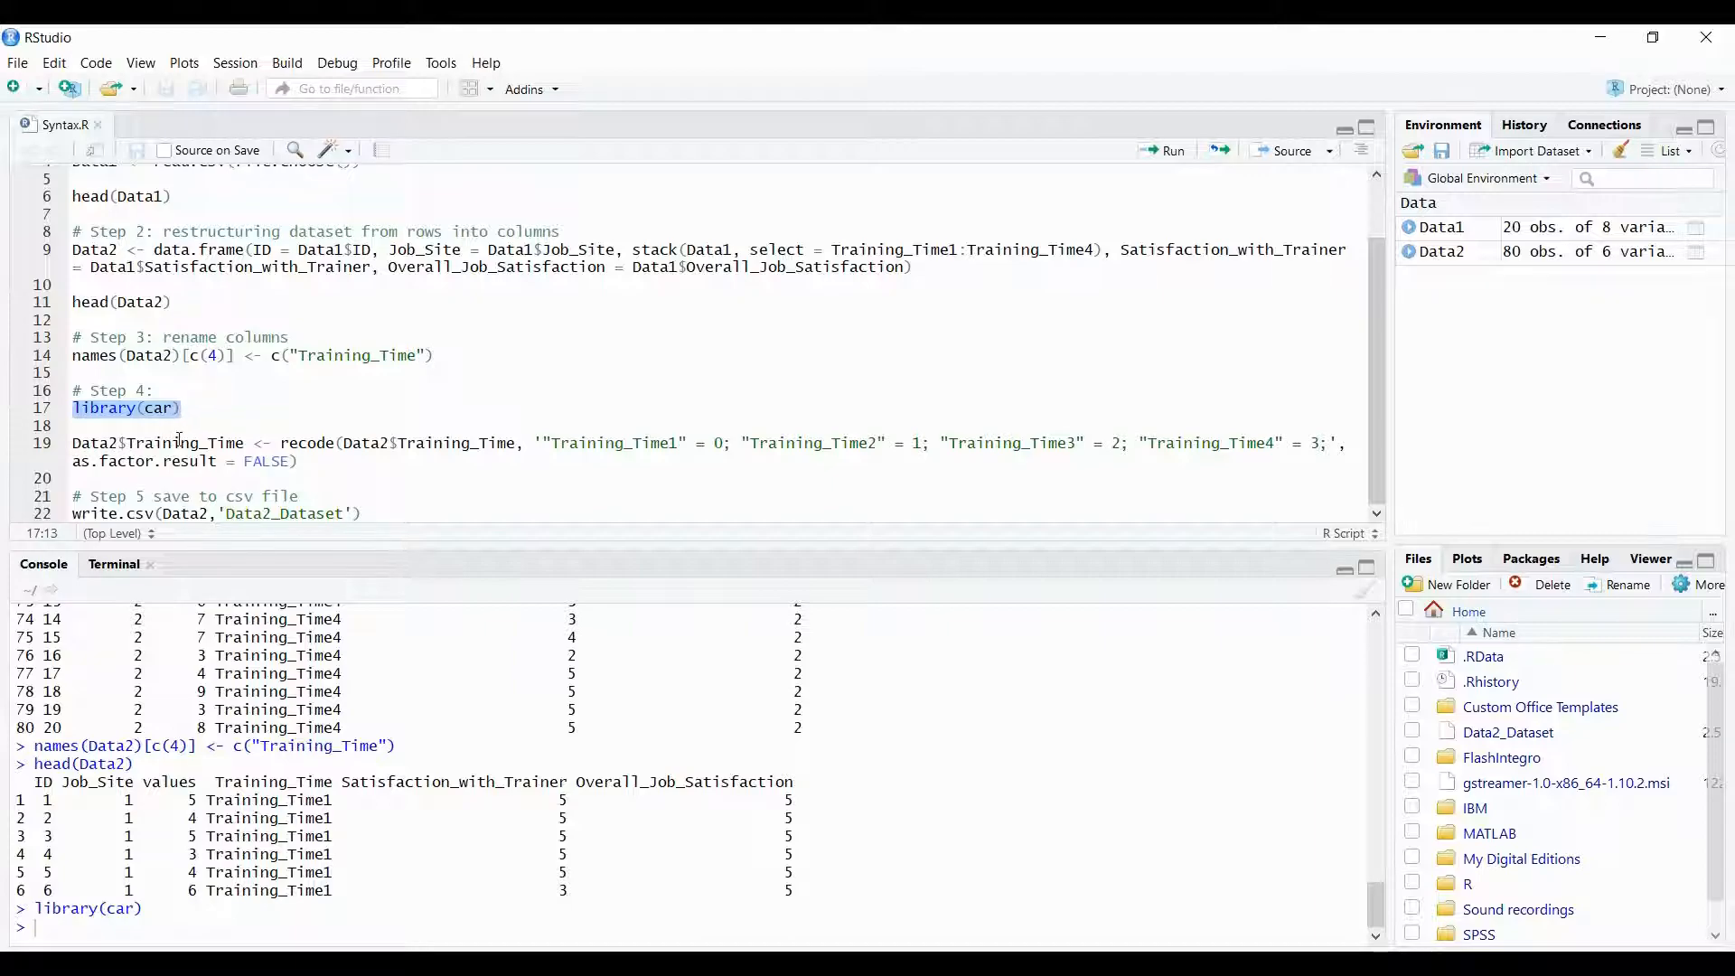
# Run the Step 4 recode line so Training_Time1 to Training_Time4 become 0, 1, 2 and 3 in Data2$Training_Time, with as.factor.result = FALSE.
pyautogui.moveTo(281, 444); pyautogui.dragTo(1128, 444)
pyautogui.click(718, 446)
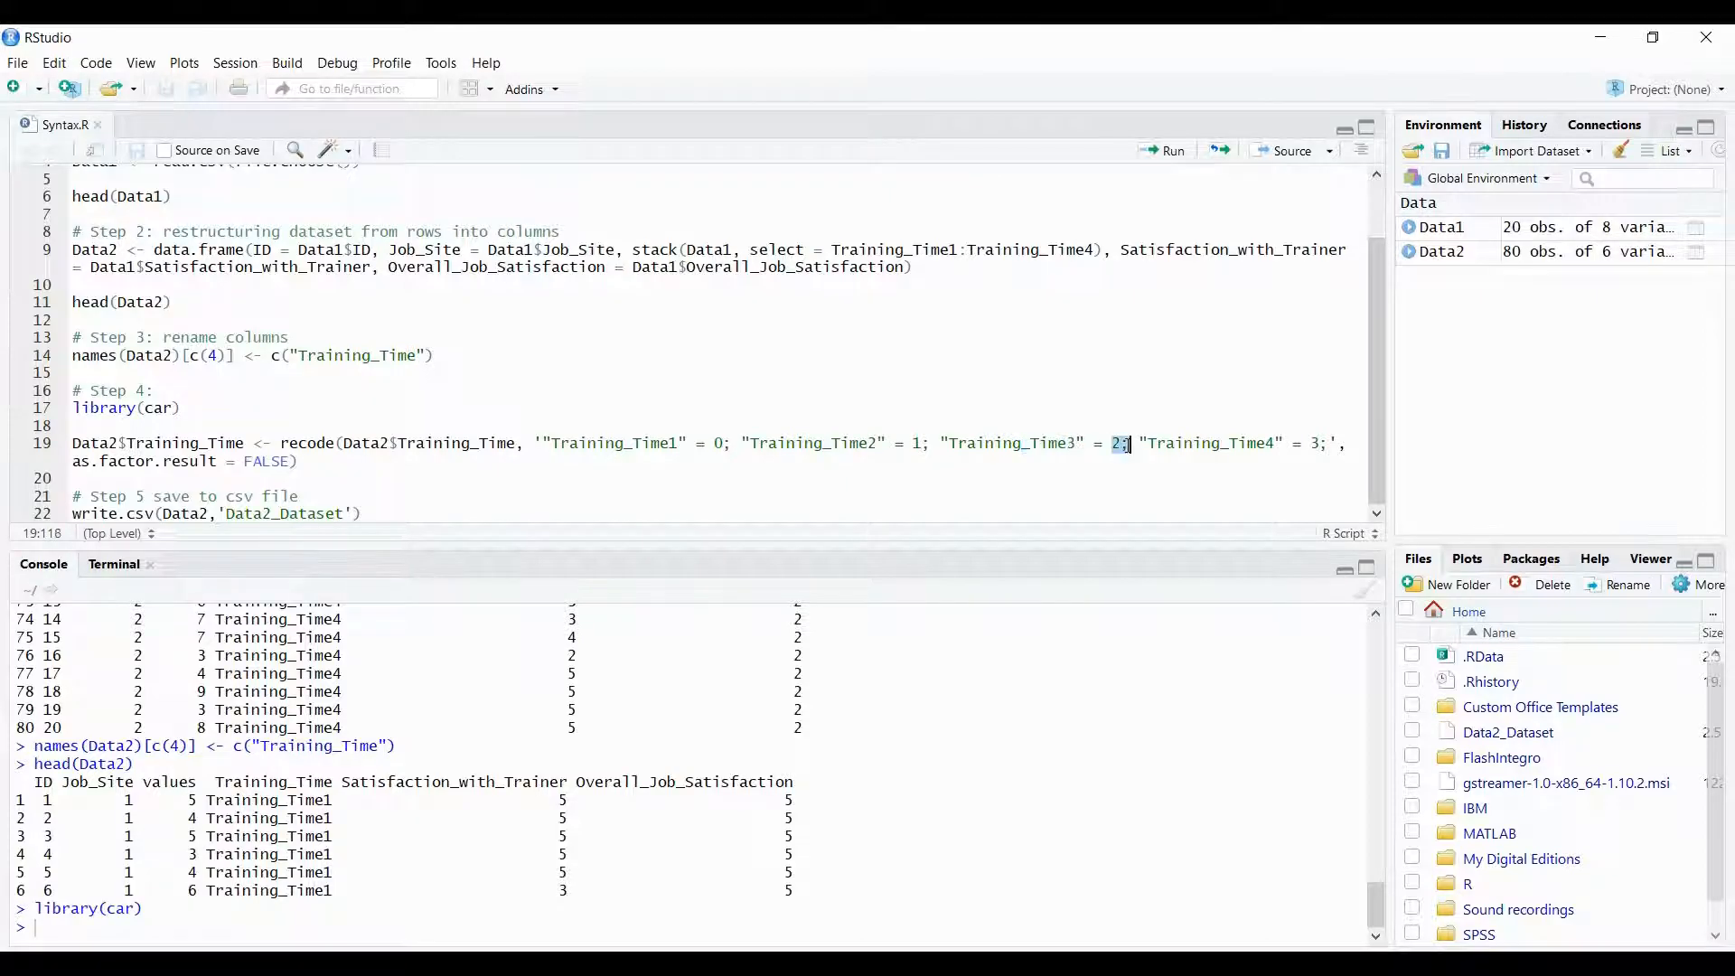
pyautogui.moveTo(1250, 444); pyautogui.dragTo(1321, 444)
pyautogui.moveTo(712, 445); pyautogui.dragTo(723, 445)
pyautogui.doubleClick(708, 444)
pyautogui.moveTo(720, 444); pyautogui.dragTo(725, 444)
pyautogui.click(719, 445)
pyautogui.moveTo(718, 445); pyautogui.dragTo(726, 445)
pyautogui.click(669, 444)
pyautogui.moveTo(72, 443); pyautogui.dragTo(314, 469)
pyautogui.hotkey('ctrl', 'Return')
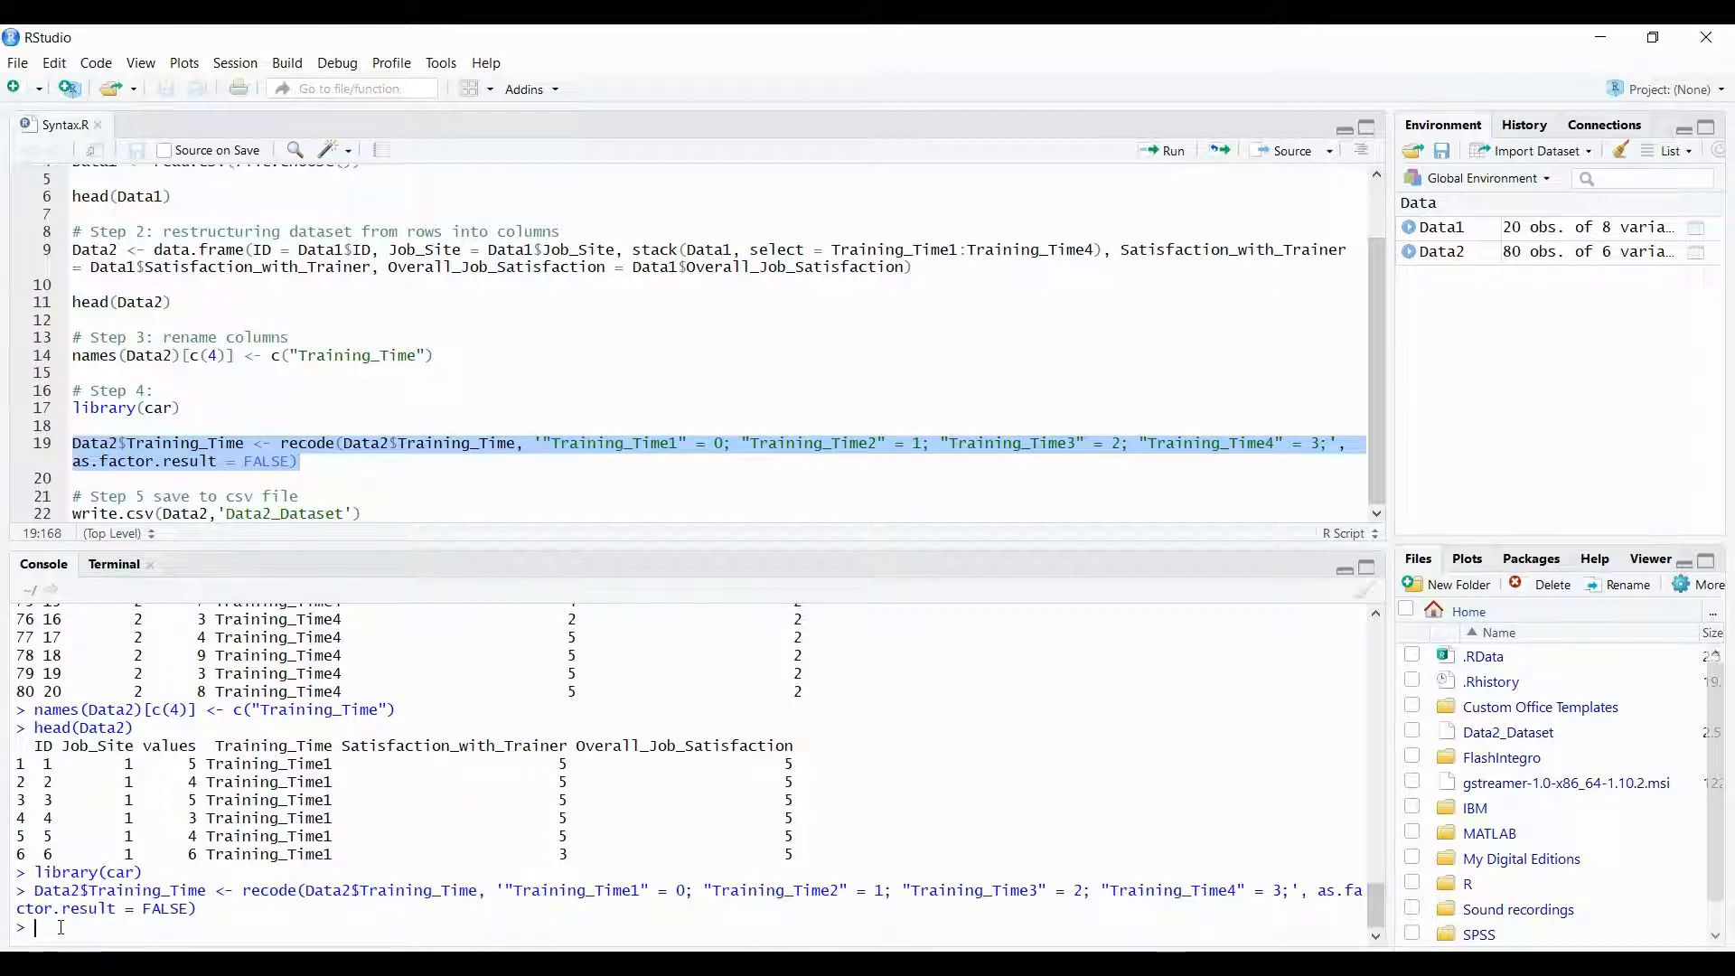
# Print all of Data2 in the console and examine the recoded Training_Time column across its rows.
pyautogui.write('Data2')
pyautogui.press('Return')
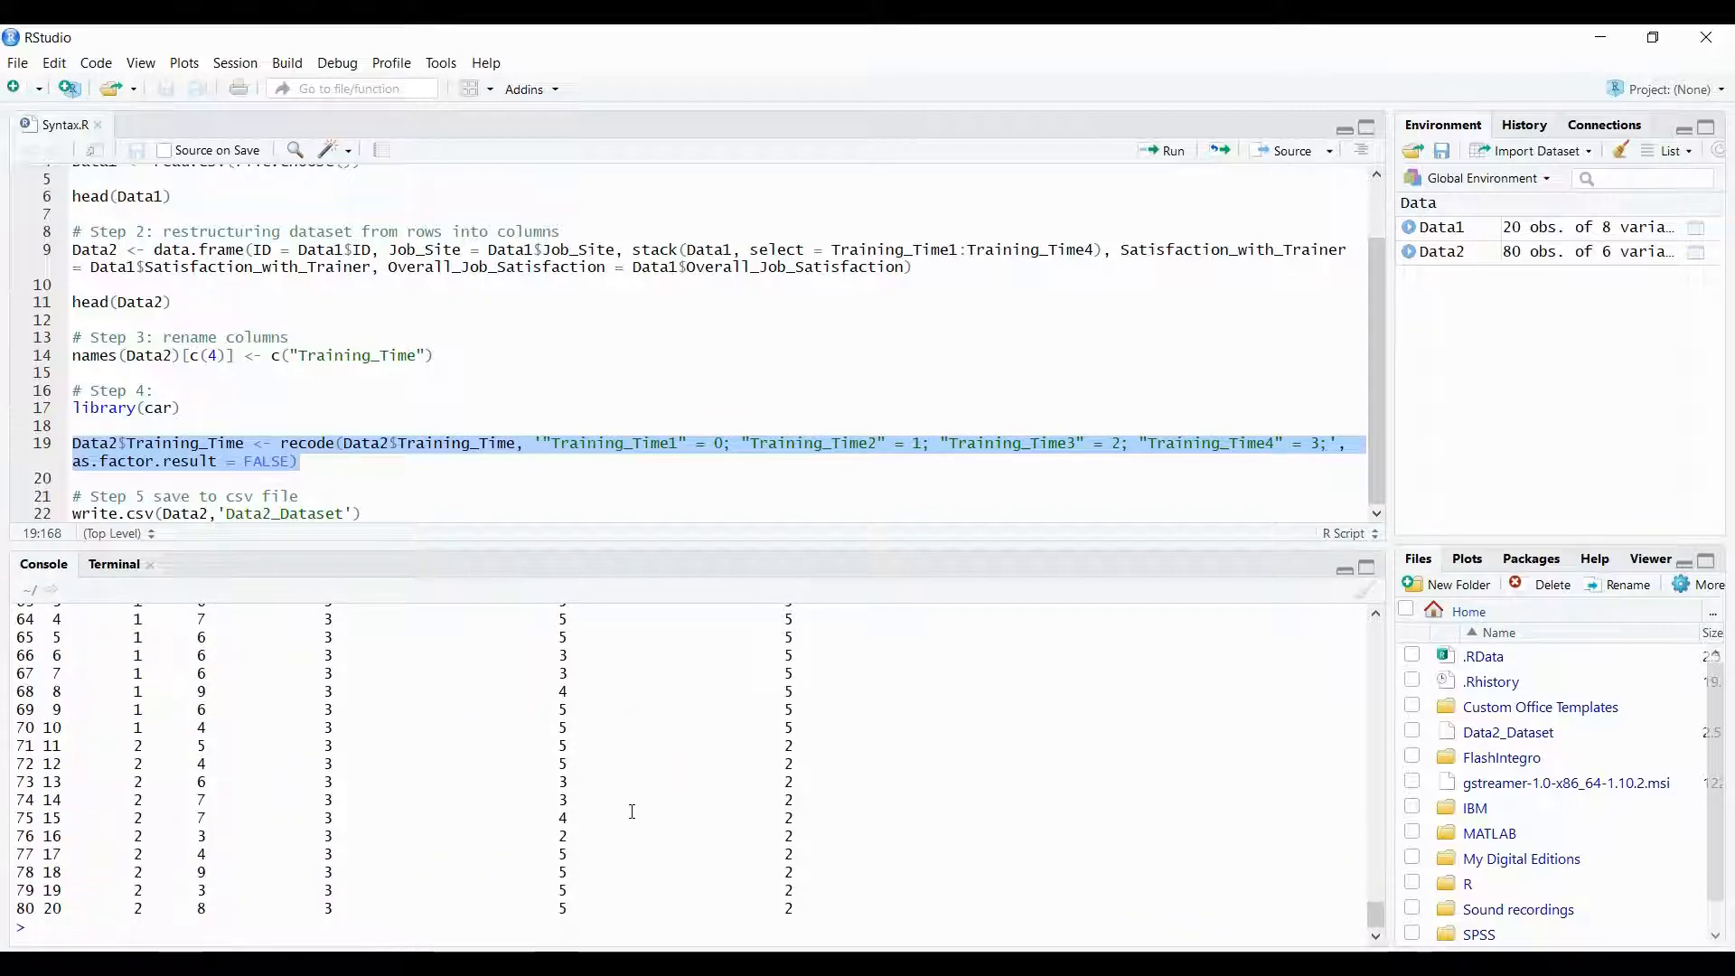
pyautogui.moveTo(1377, 915); pyautogui.dragTo(1354, 812)
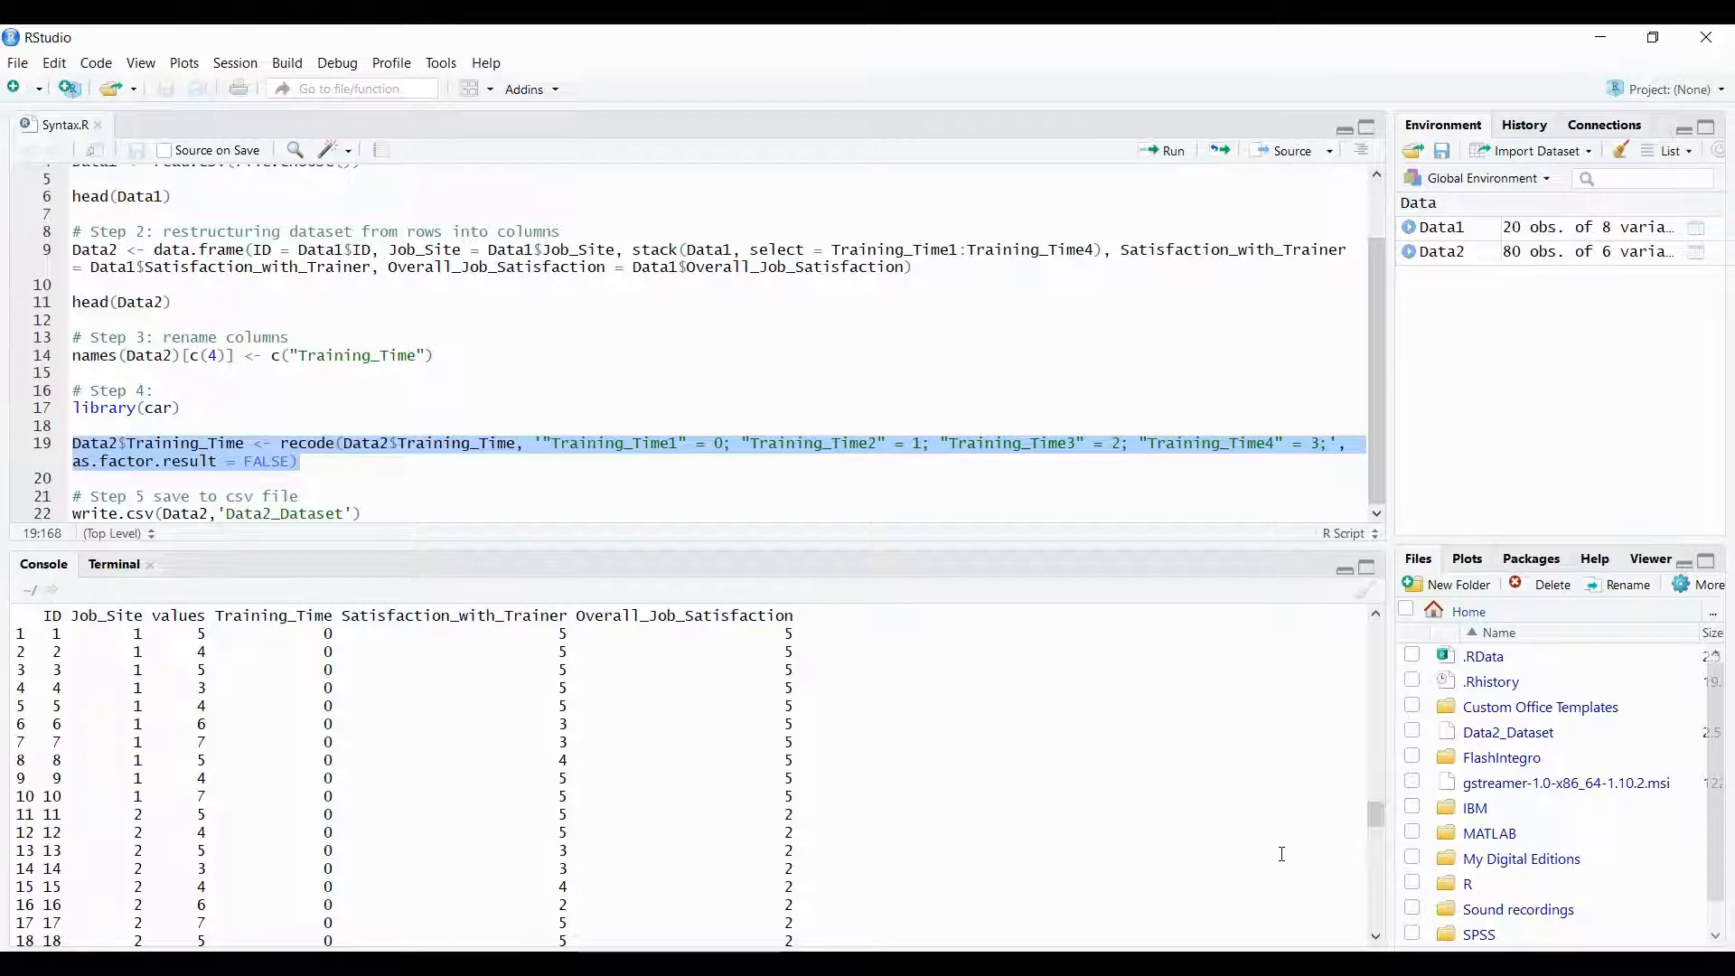
pyautogui.moveTo(1375, 814); pyautogui.dragTo(1373, 846)
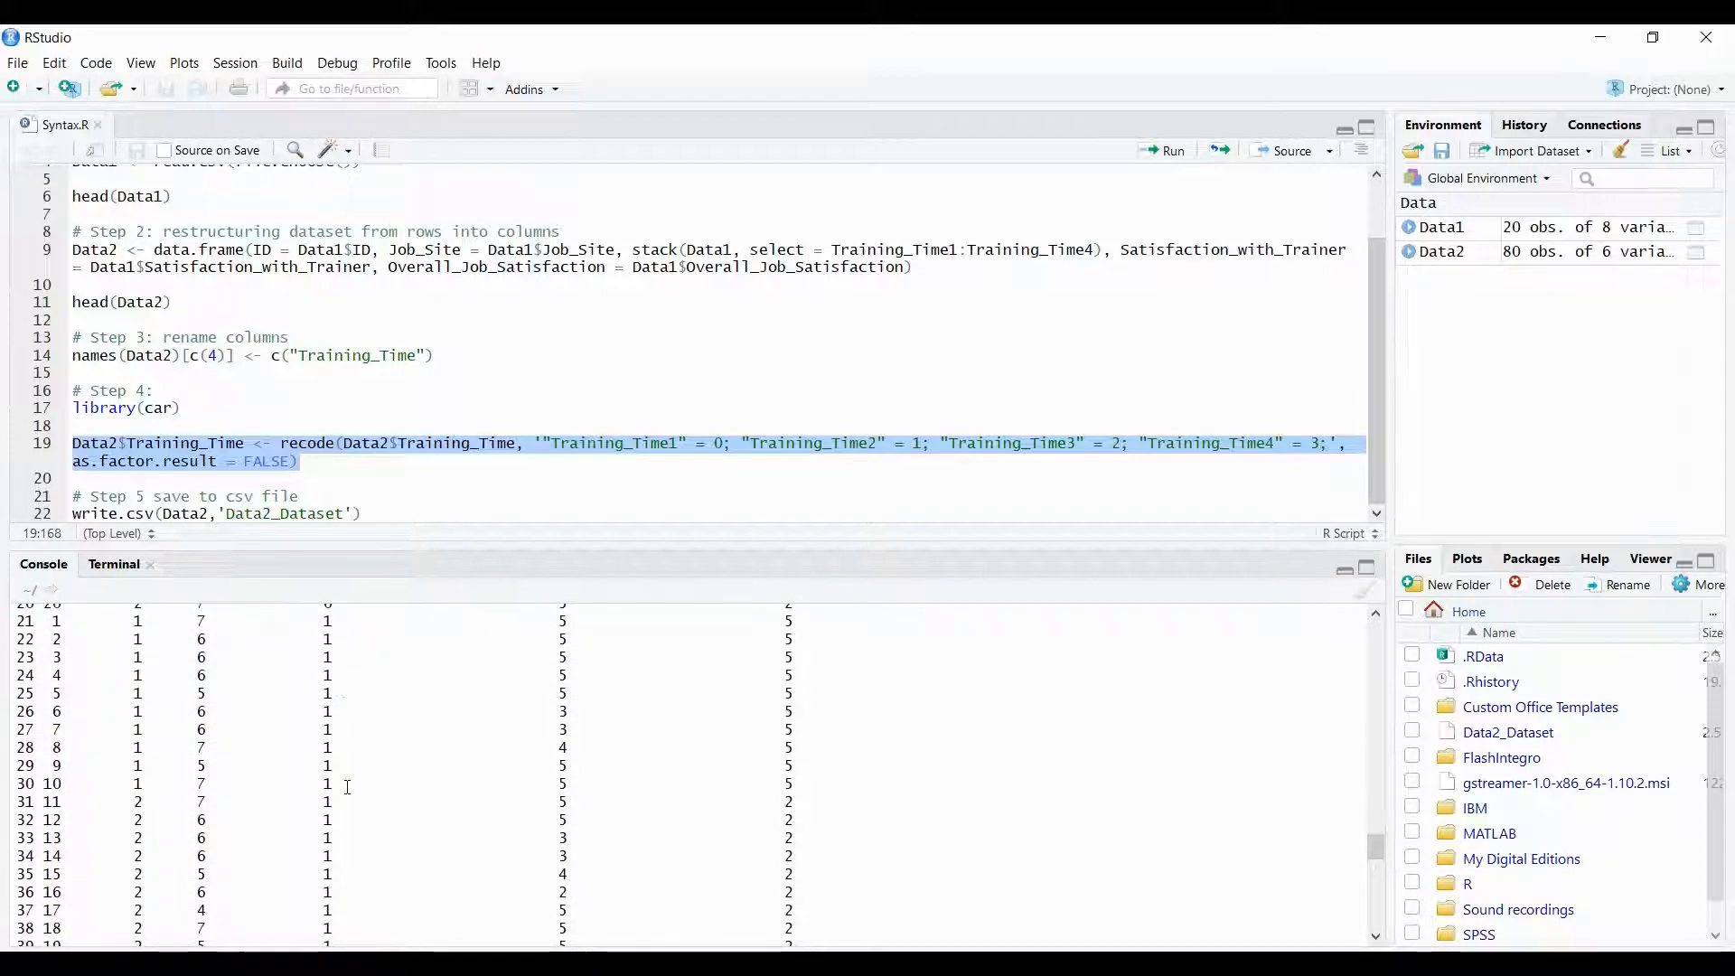
pyautogui.moveTo(1375, 850); pyautogui.dragTo(1357, 818)
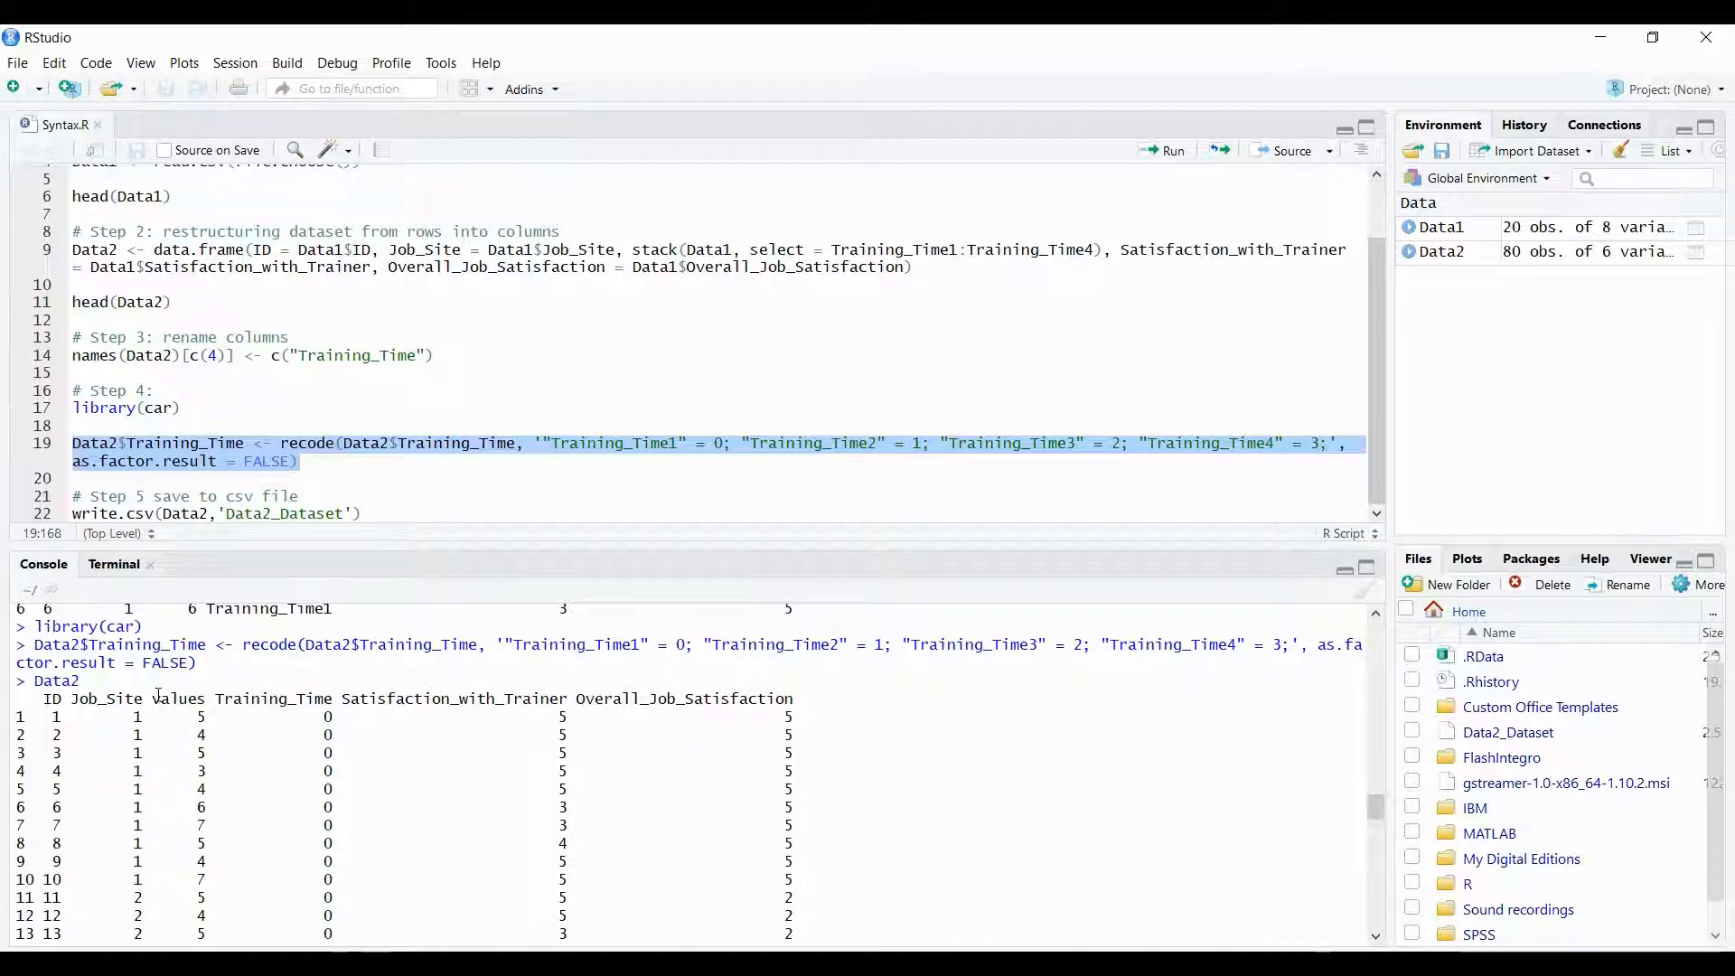
# Duplicate the Step 3 names(Data2) line below the original, with an empty line between them.
pyautogui.moveTo(153, 700); pyautogui.dragTo(211, 705)
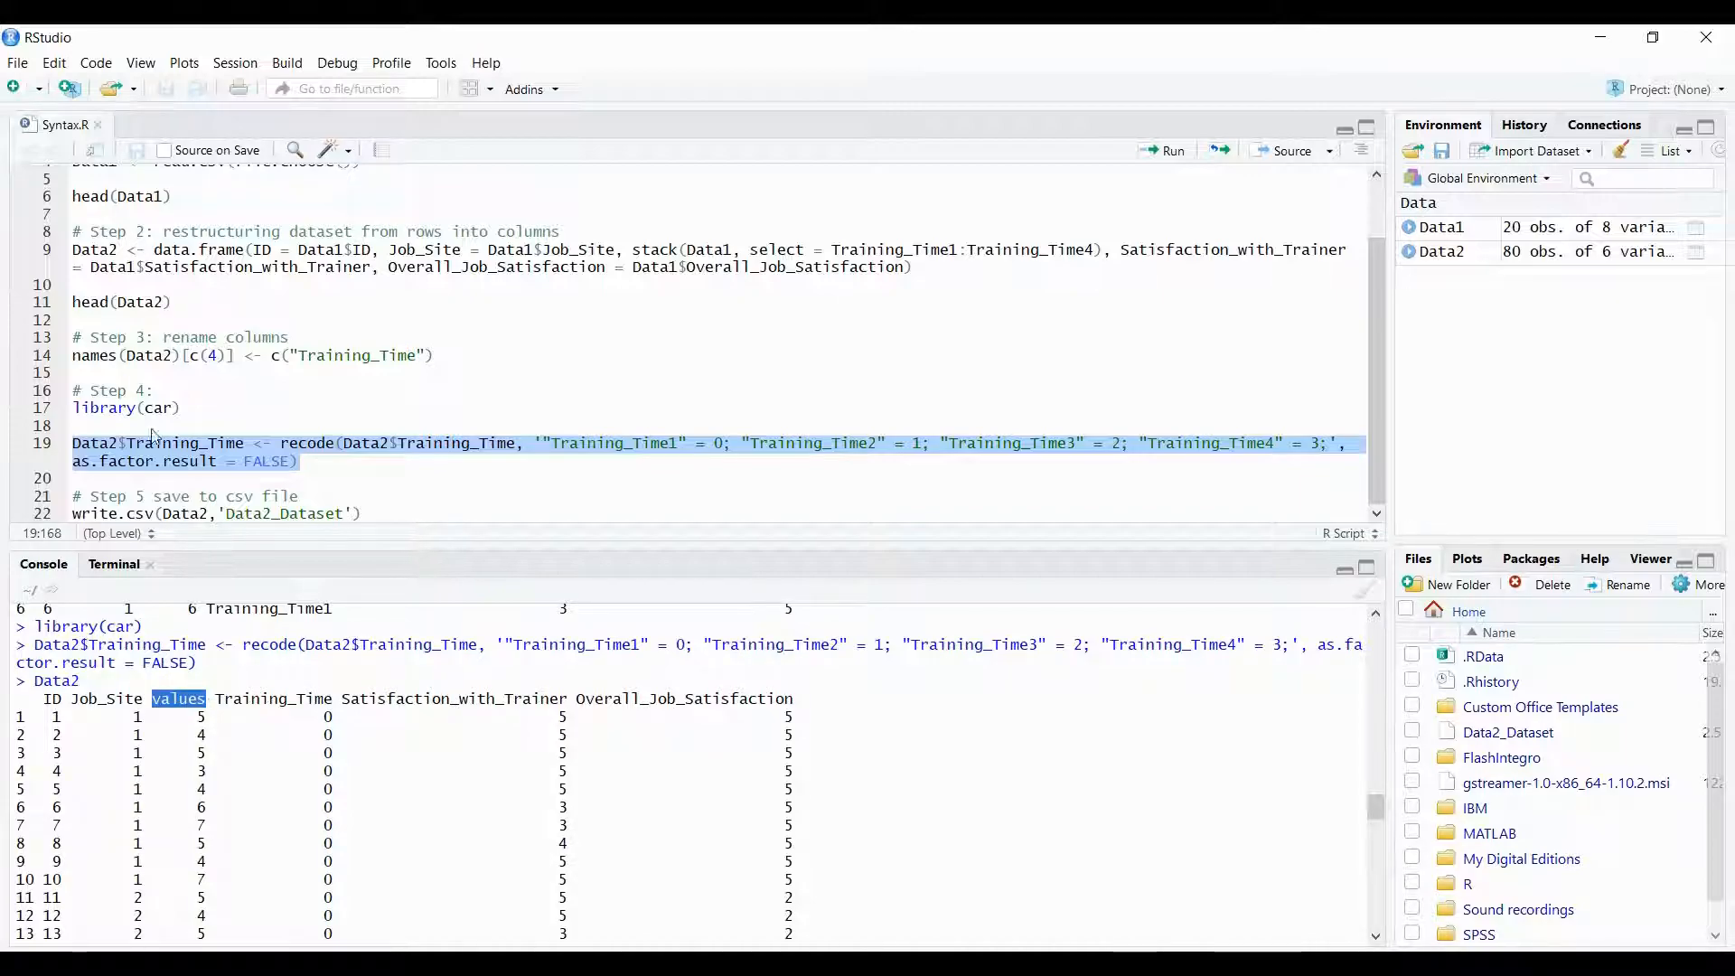
pyautogui.moveTo(76, 357); pyautogui.dragTo(437, 357)
pyautogui.hotkey('ctrl', 'c')
pyautogui.rightClick(437, 357)
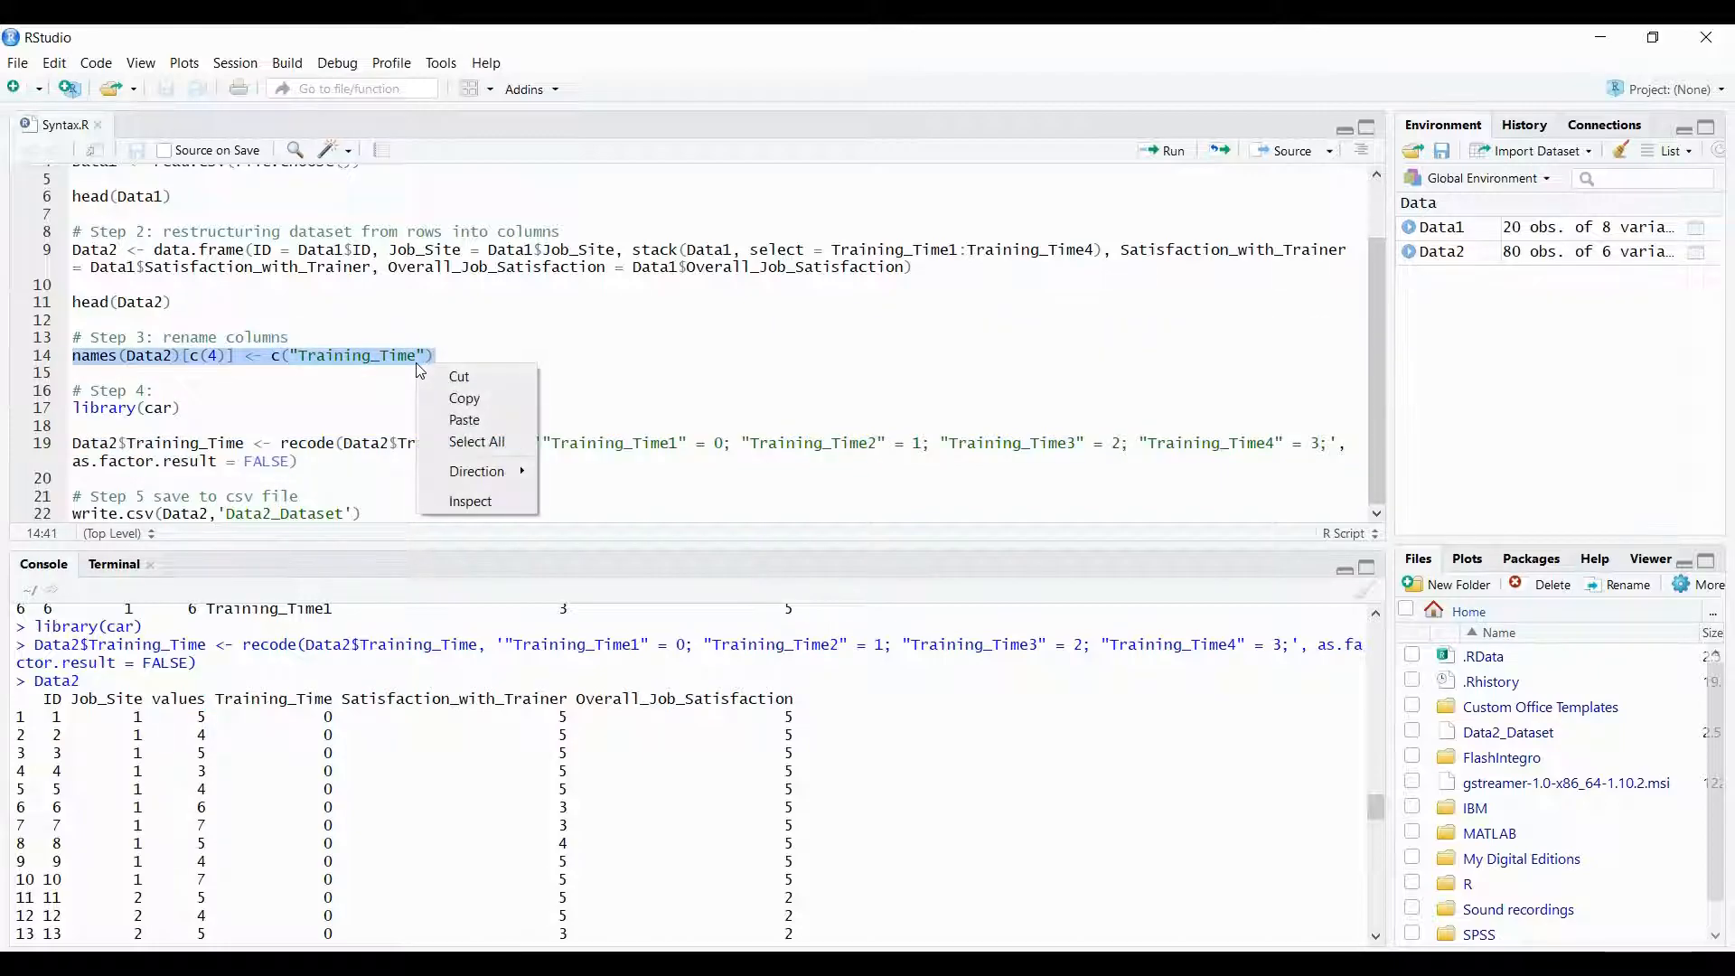
pyautogui.click(459, 395)
pyautogui.click(452, 371)
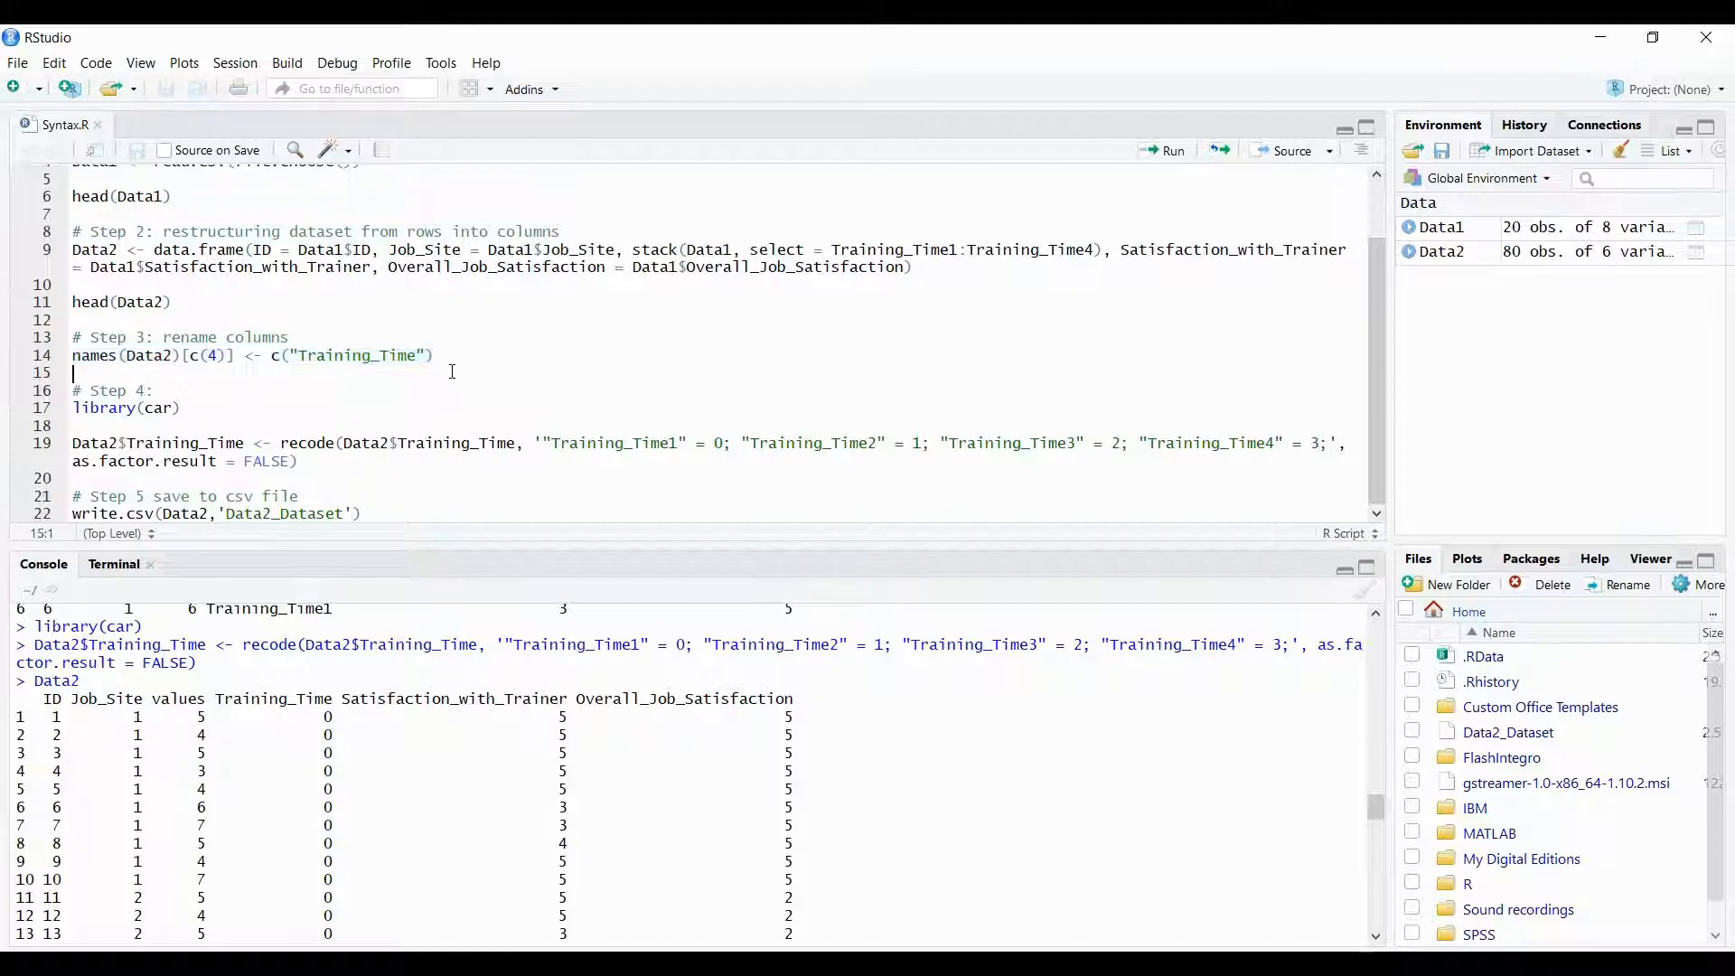
pyautogui.hotkey('ctrl', 'v')
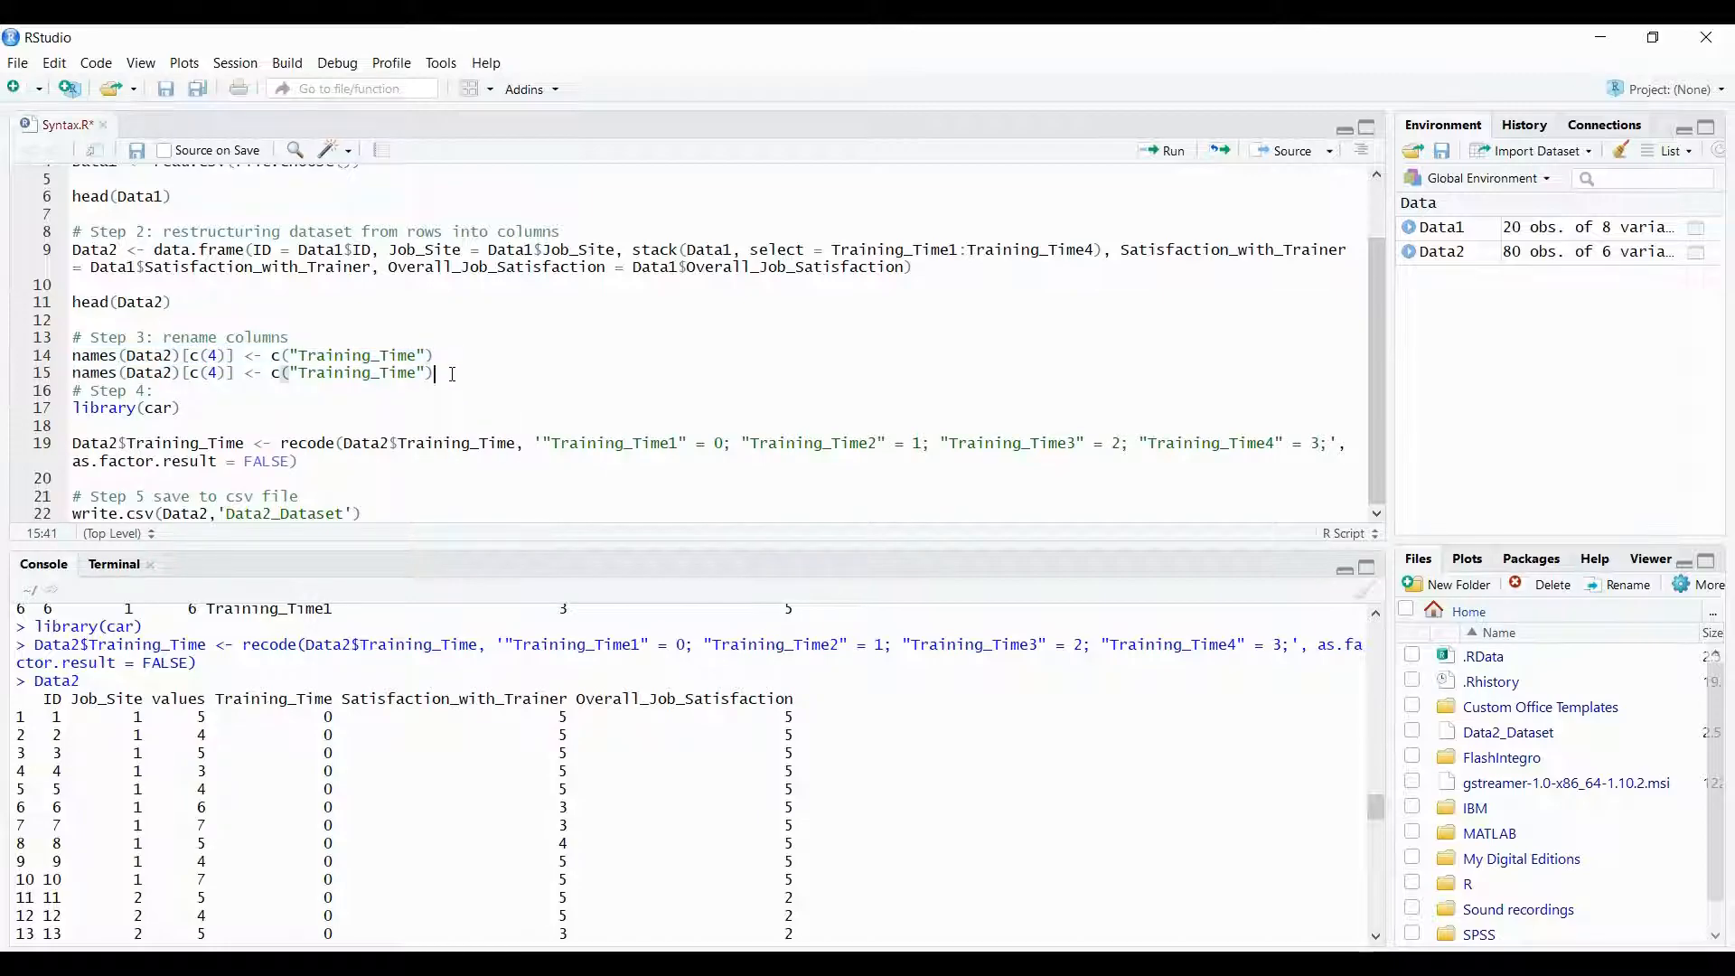
pyautogui.click(74, 372)
pyautogui.press('Return')
# Edit the duplicated names line to target column 3 and use the name "Training_Score".
pyautogui.click(217, 391)
pyautogui.press('BackSpace')
pyautogui.write('3')
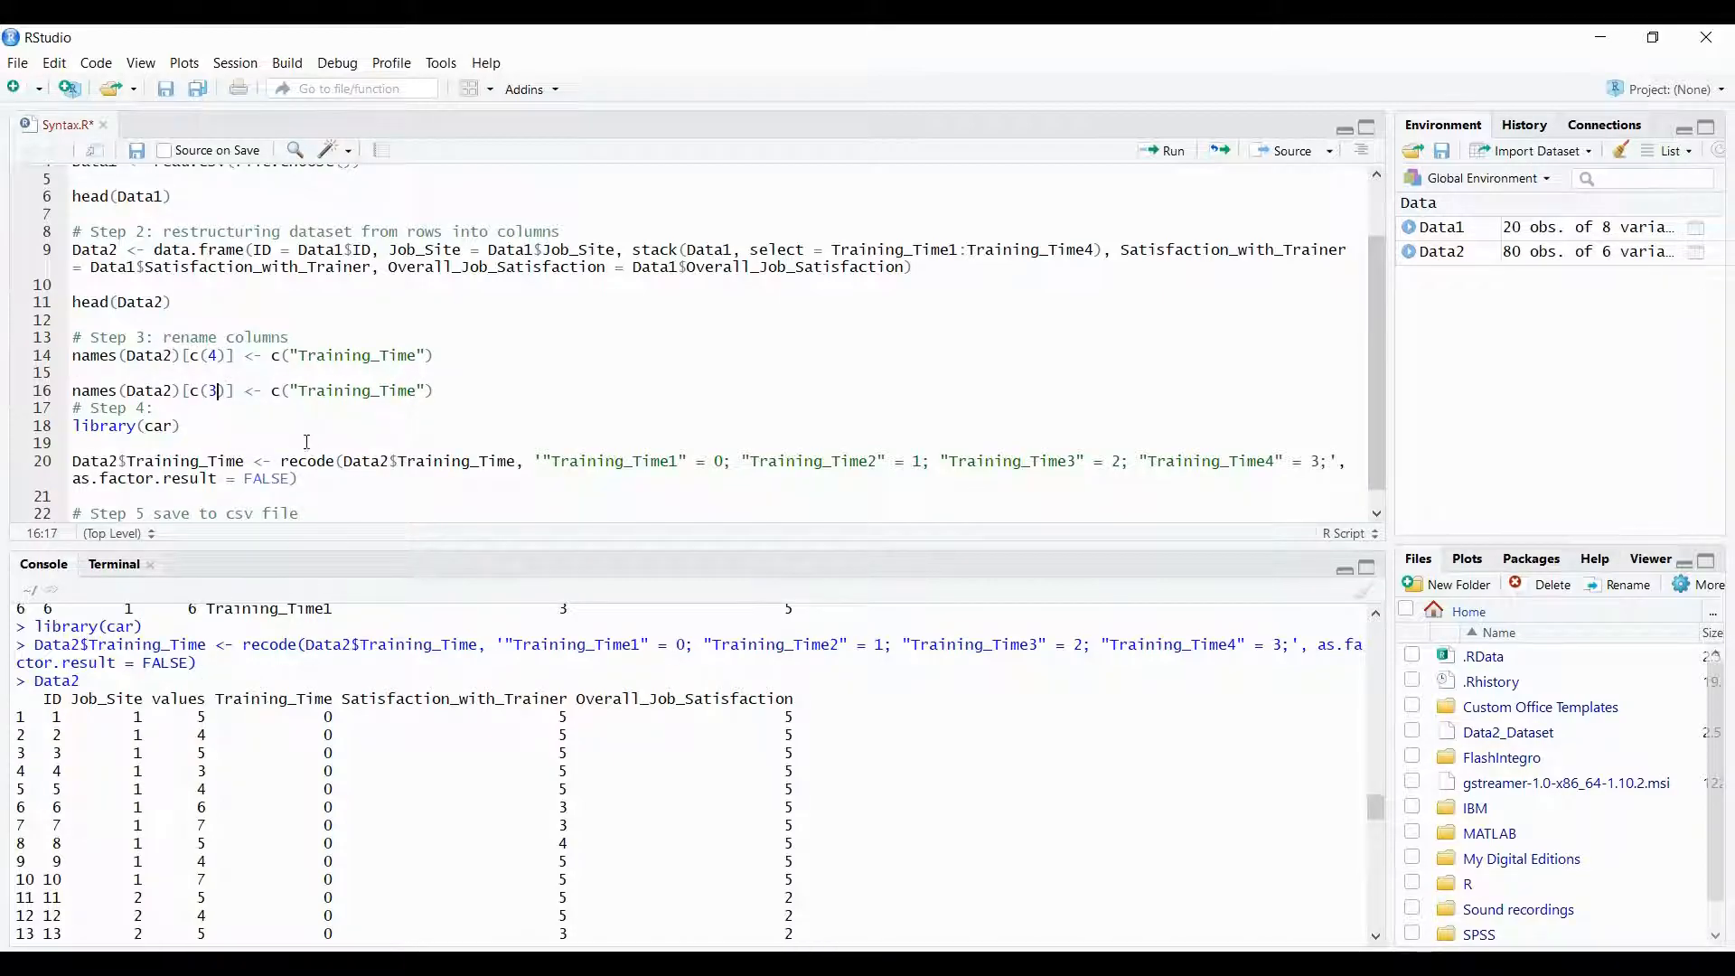
pyautogui.click(378, 390)
pyautogui.write('Score')
pyautogui.press('Delete')
pyautogui.press('Delete')
pyautogui.press('Delete')
pyautogui.press('Delete')
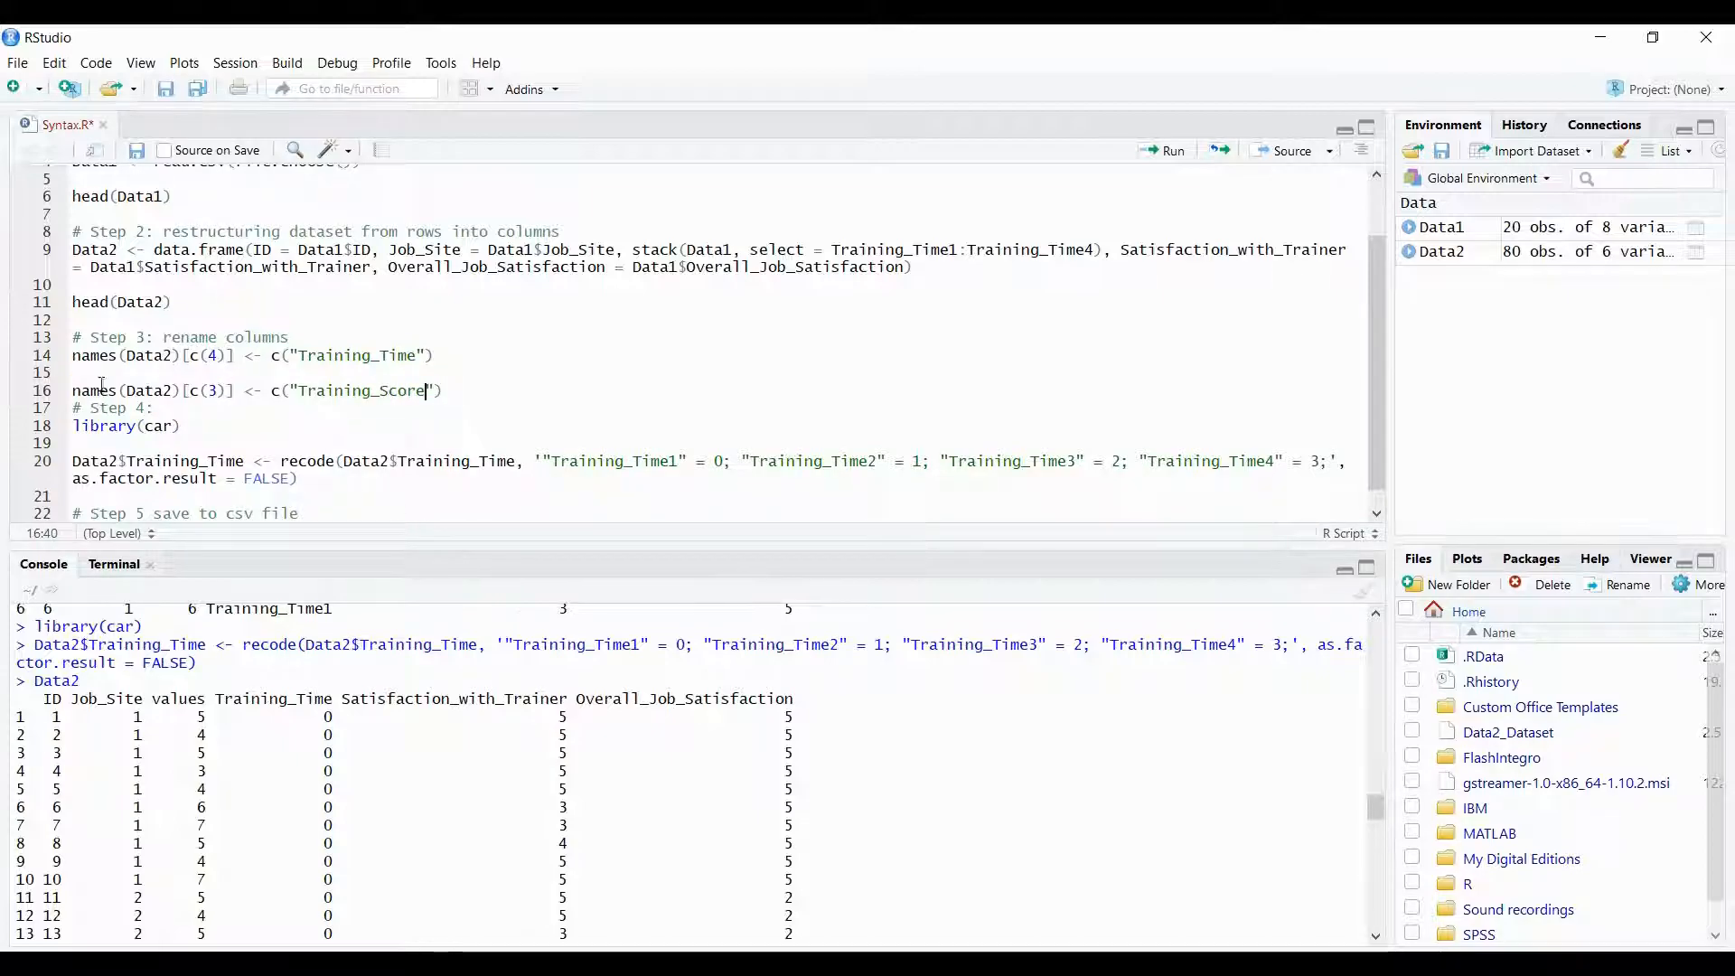
# Run the new names line to rename the values column to Training_Score, and preview the result with head(Data2).
pyautogui.moveTo(73, 373); pyautogui.dragTo(458, 393)
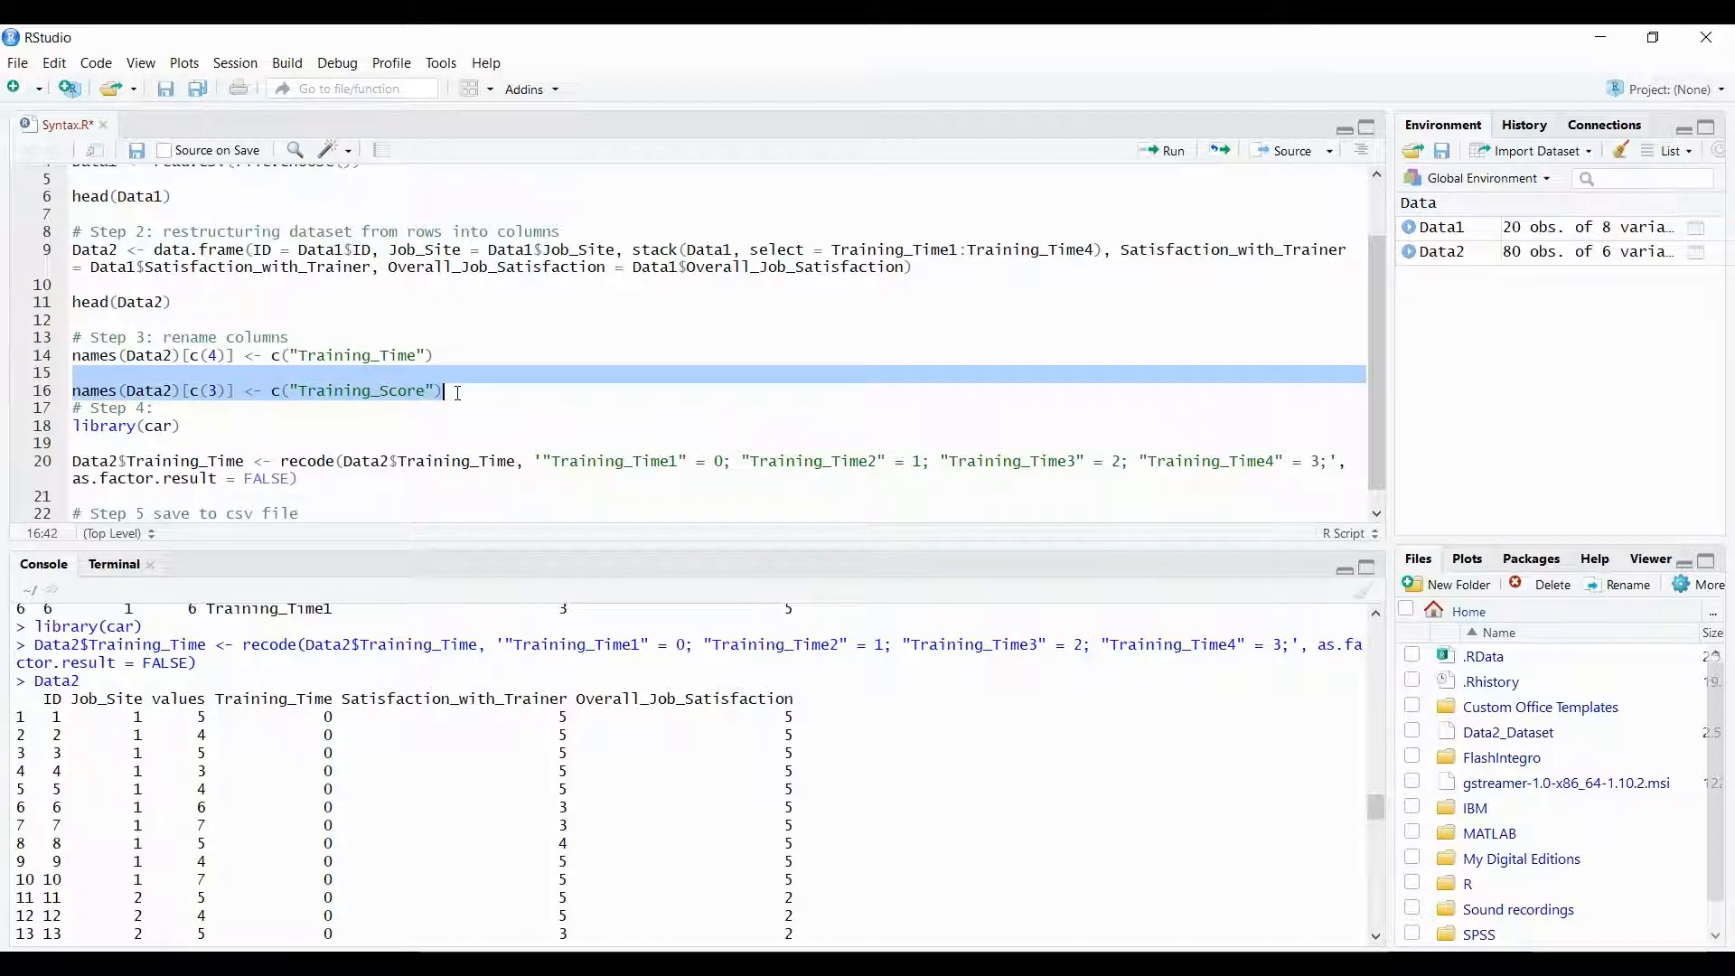
pyautogui.hotkey('ctrl', 'Return')
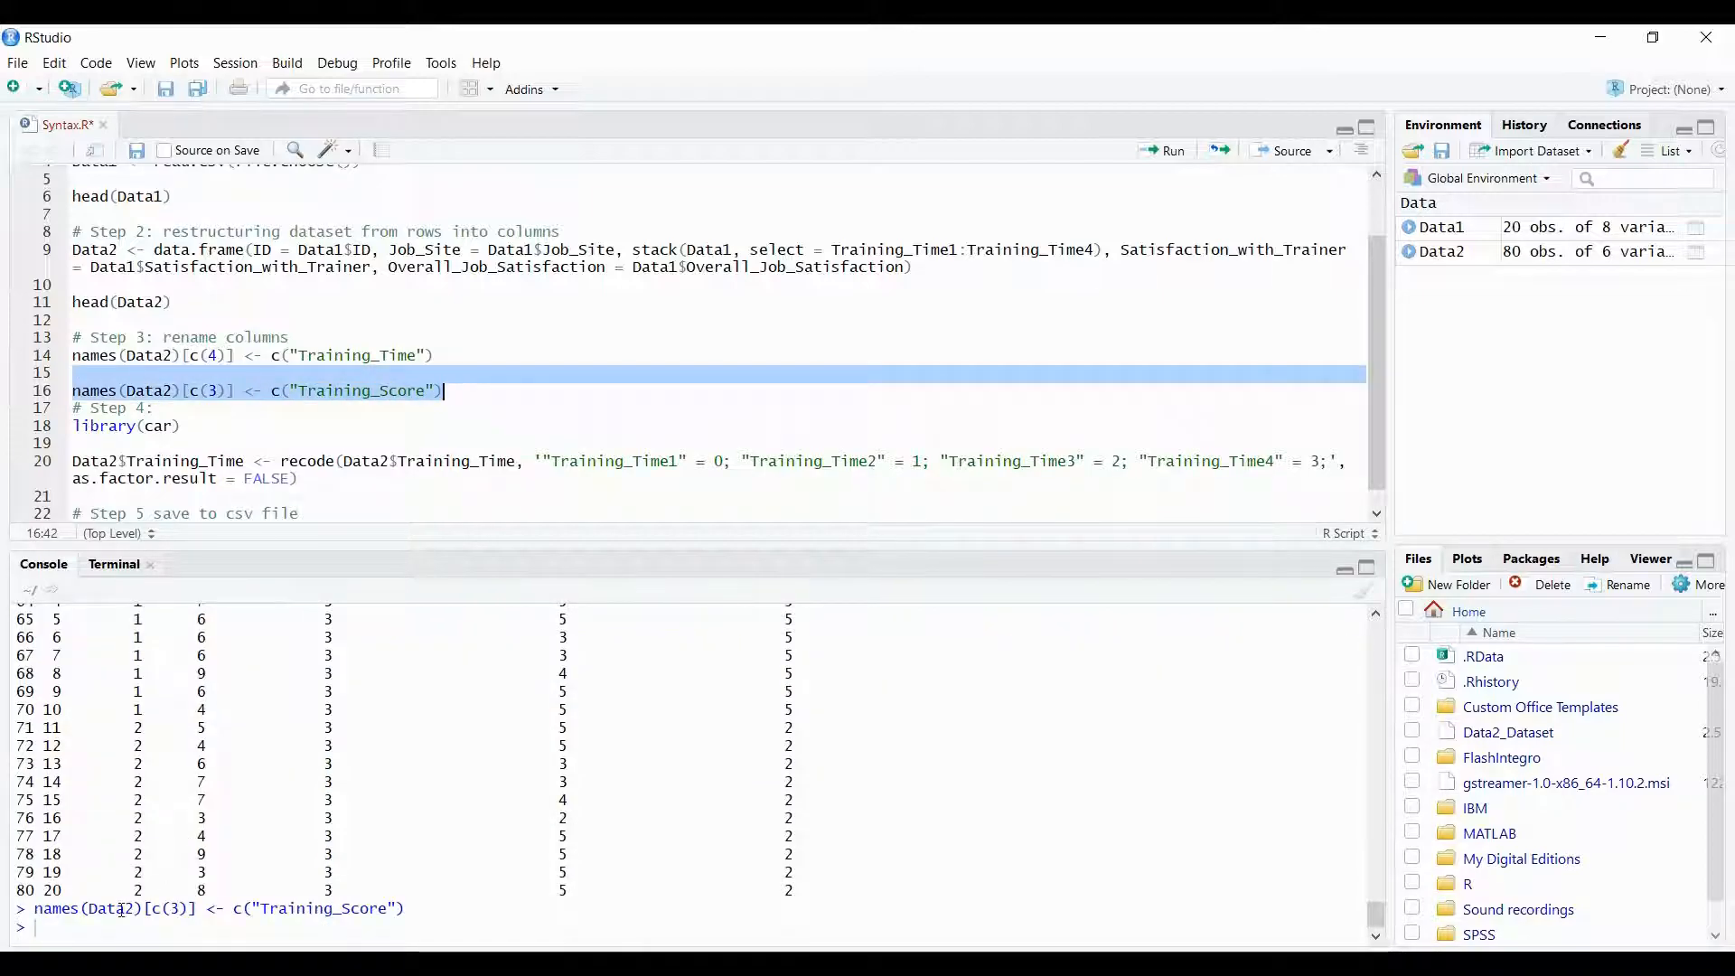
pyautogui.click(108, 934)
pyautogui.write('head')
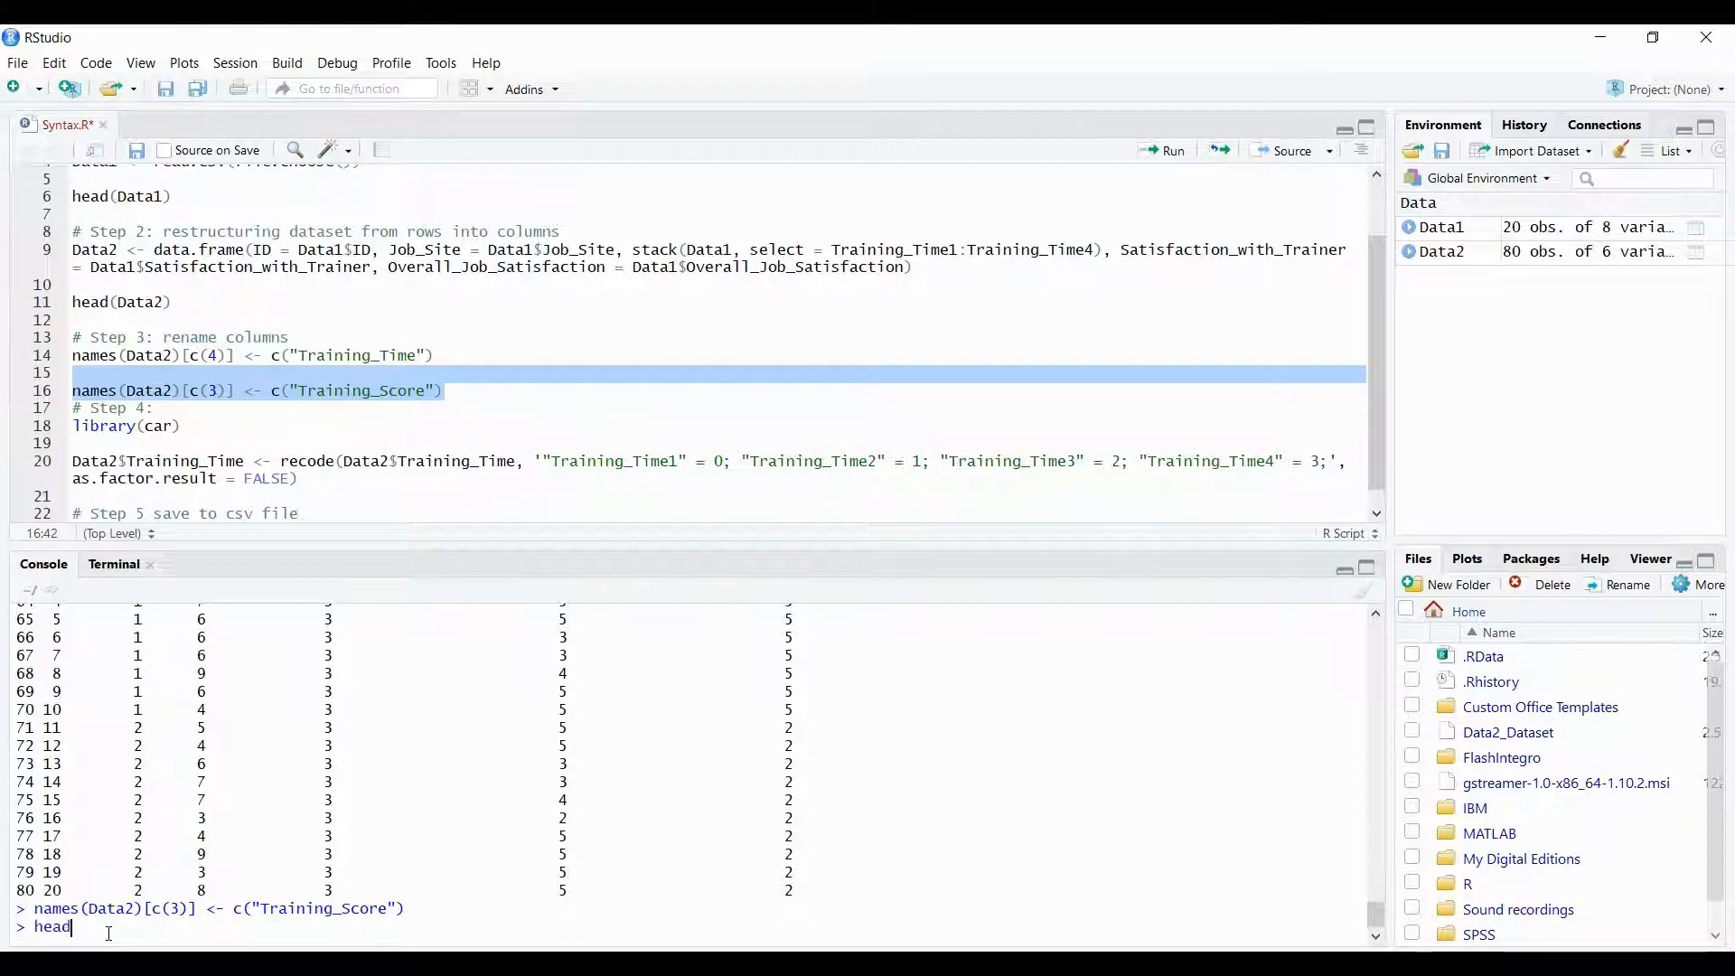
pyautogui.write('(Data2')
pyautogui.press('Return')
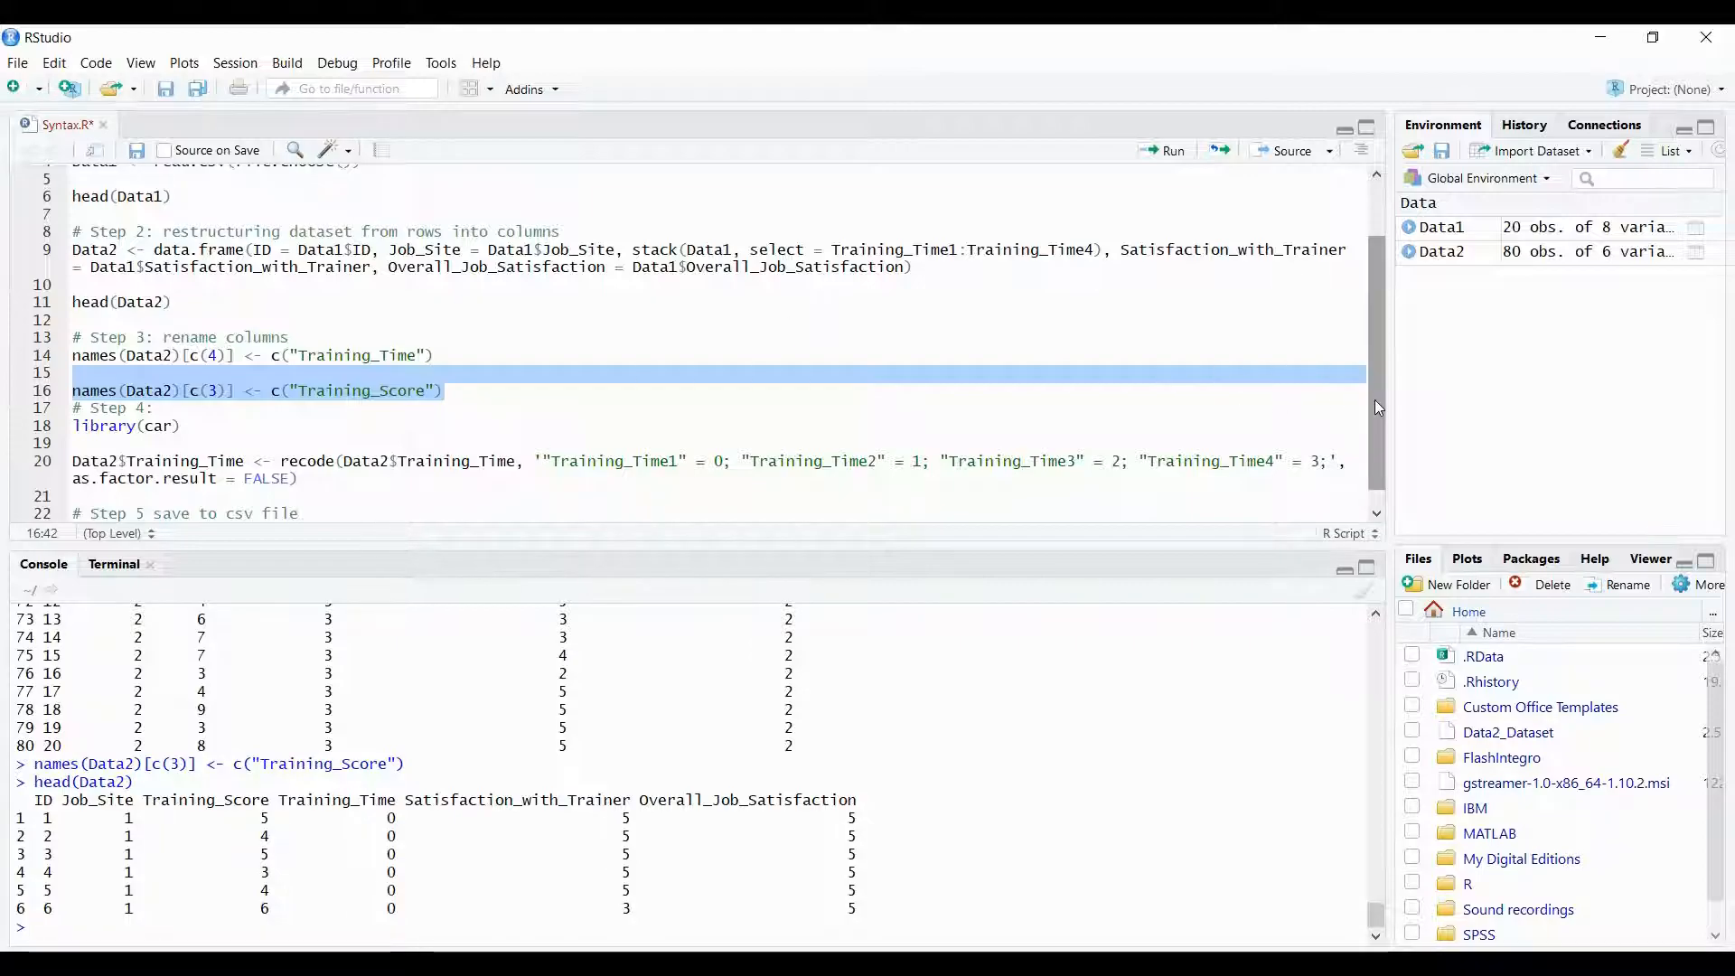
# Change the output file name in the Step 5 write.csv line to 'Data2_Long_Form'.
pyautogui.moveTo(1374, 399); pyautogui.dragTo(1369, 456)
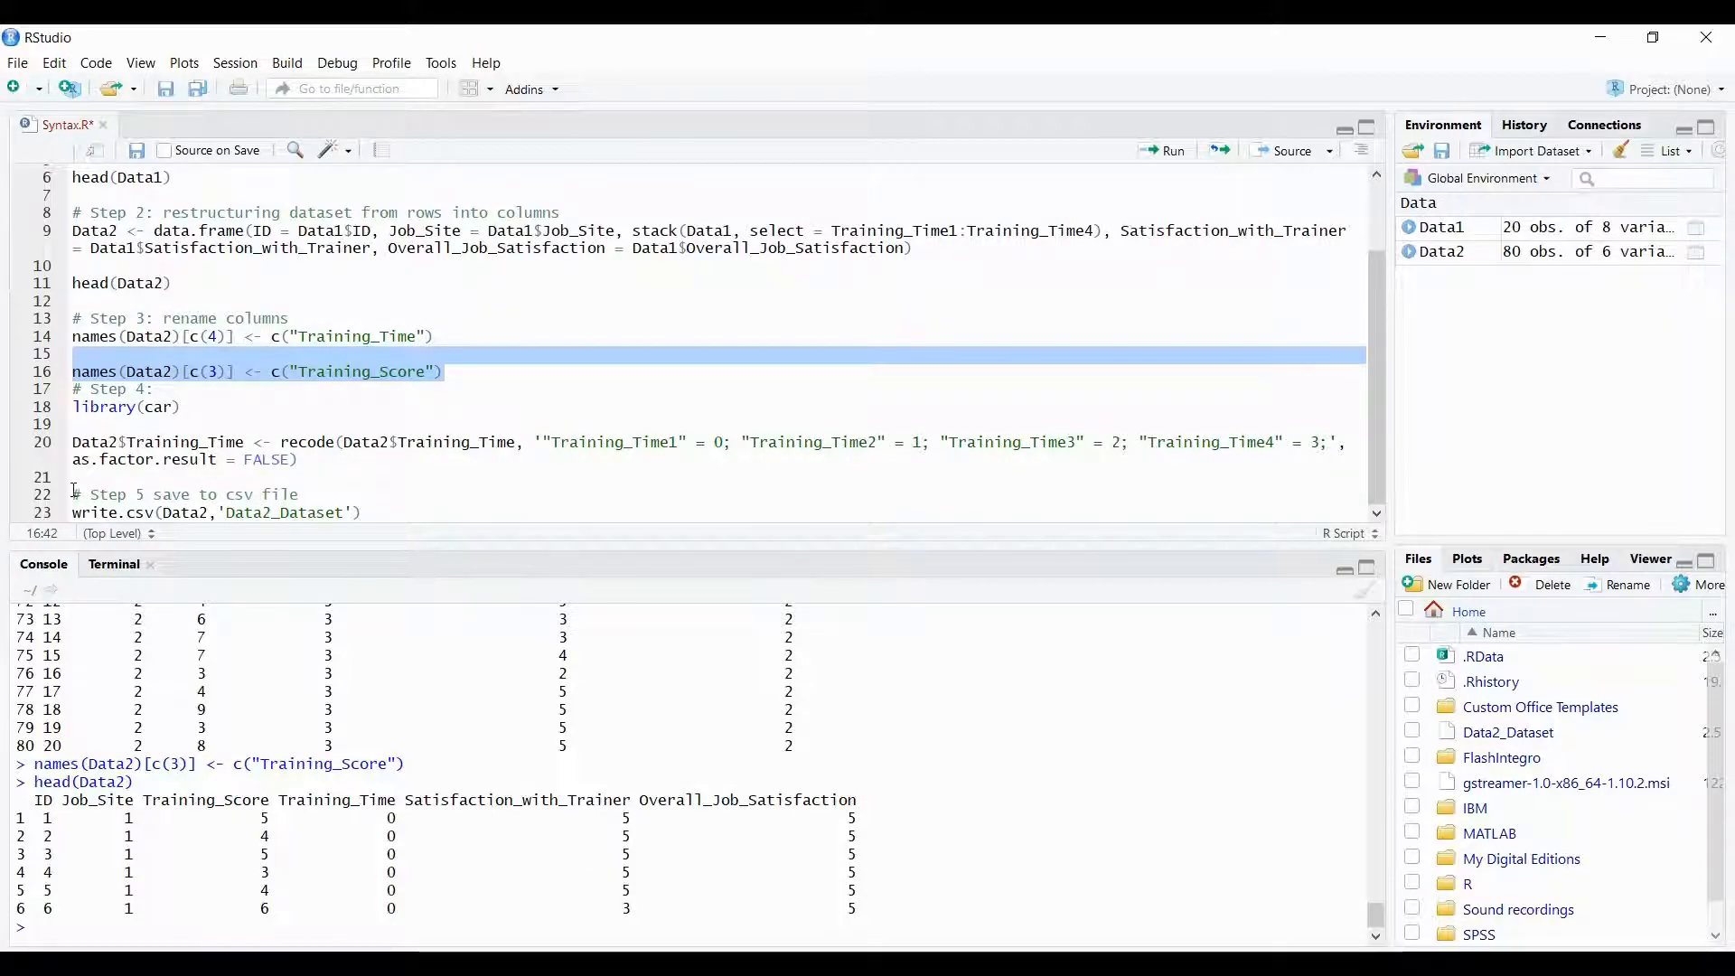
pyautogui.moveTo(74, 492); pyautogui.dragTo(284, 491)
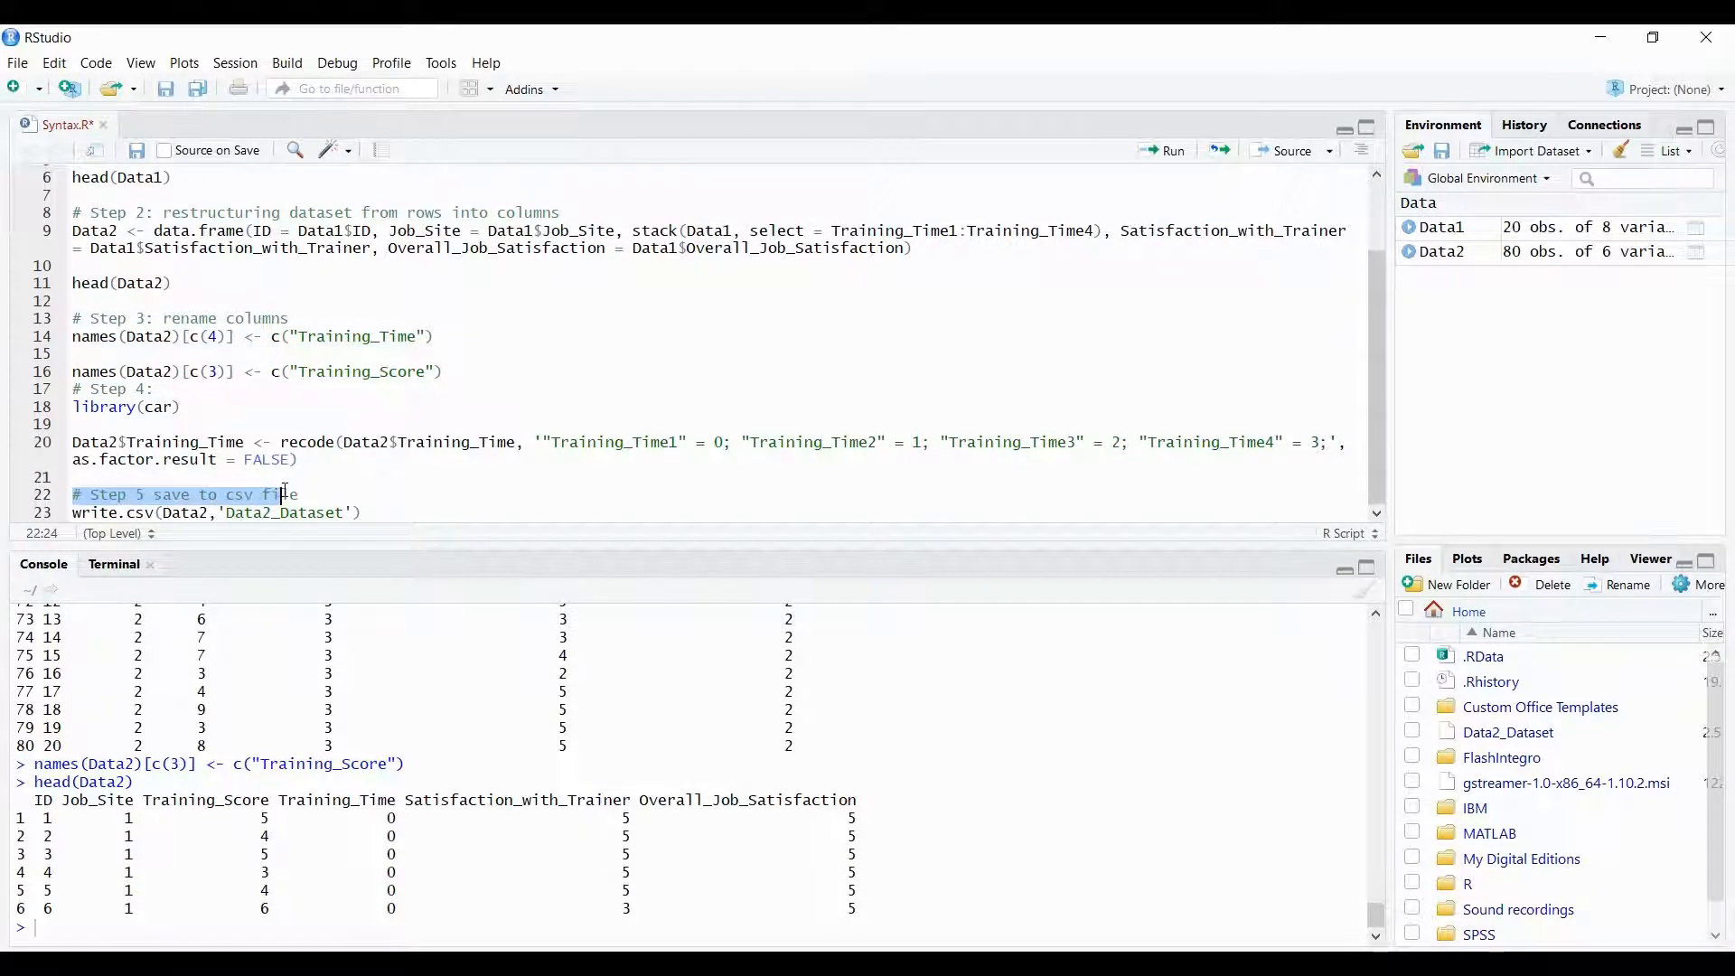
pyautogui.click(94, 513)
pyautogui.moveTo(94, 514); pyautogui.dragTo(201, 515)
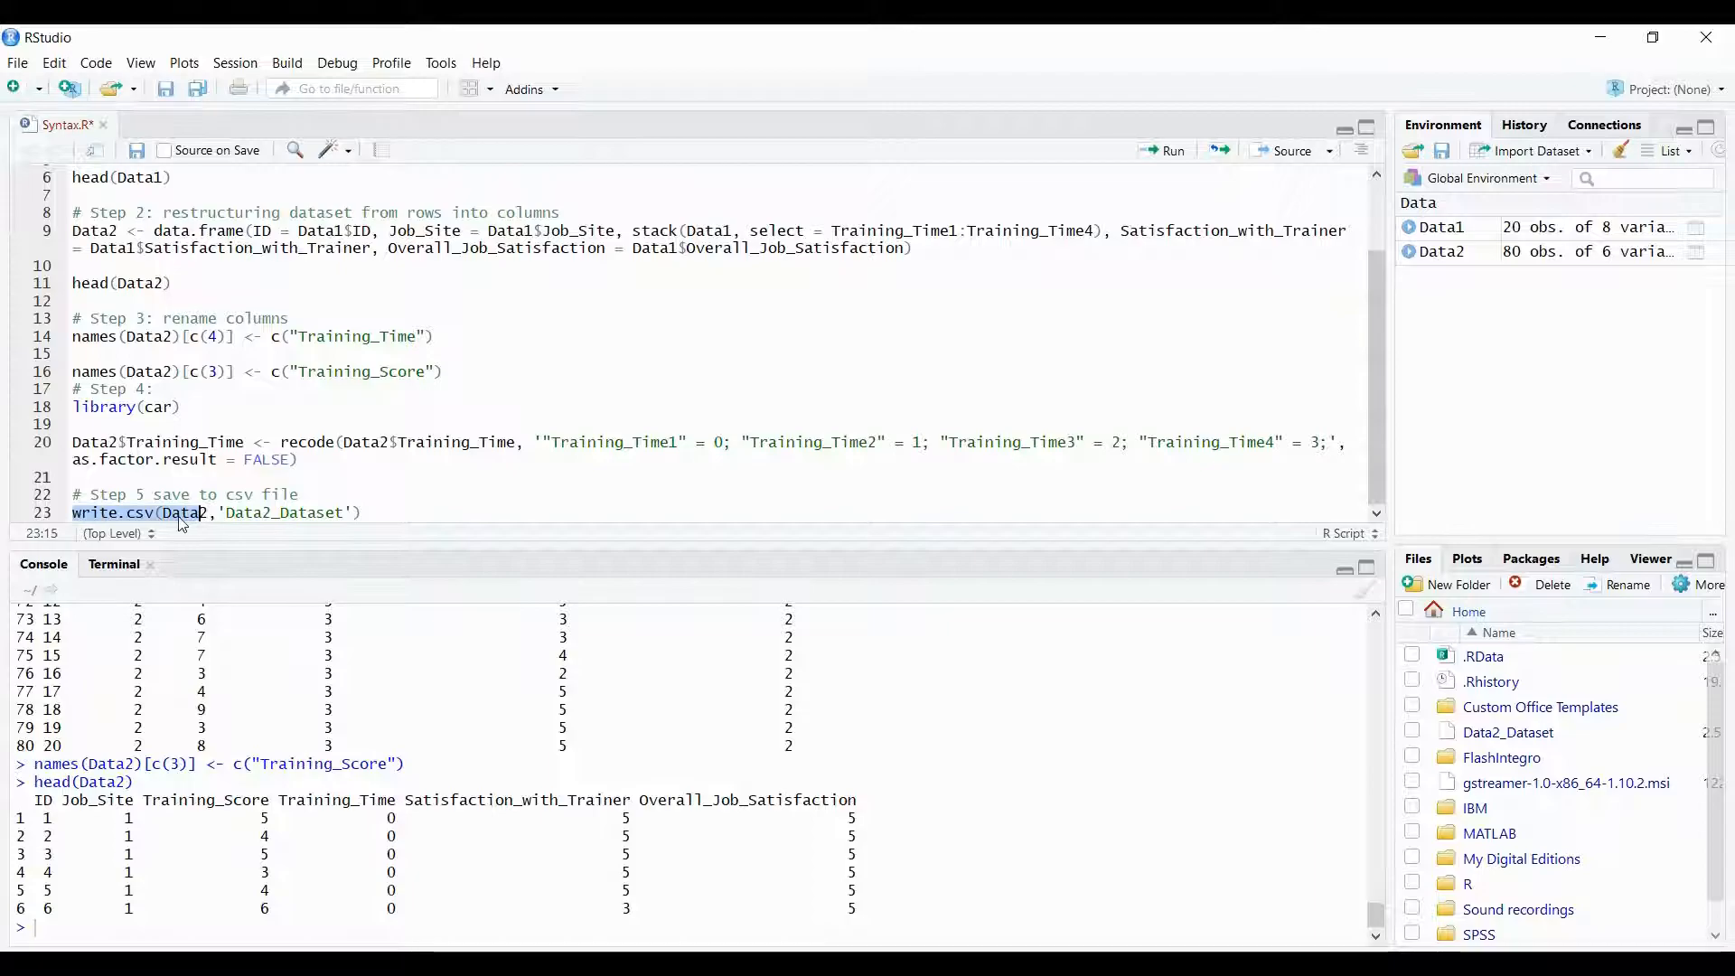
pyautogui.click(181, 516)
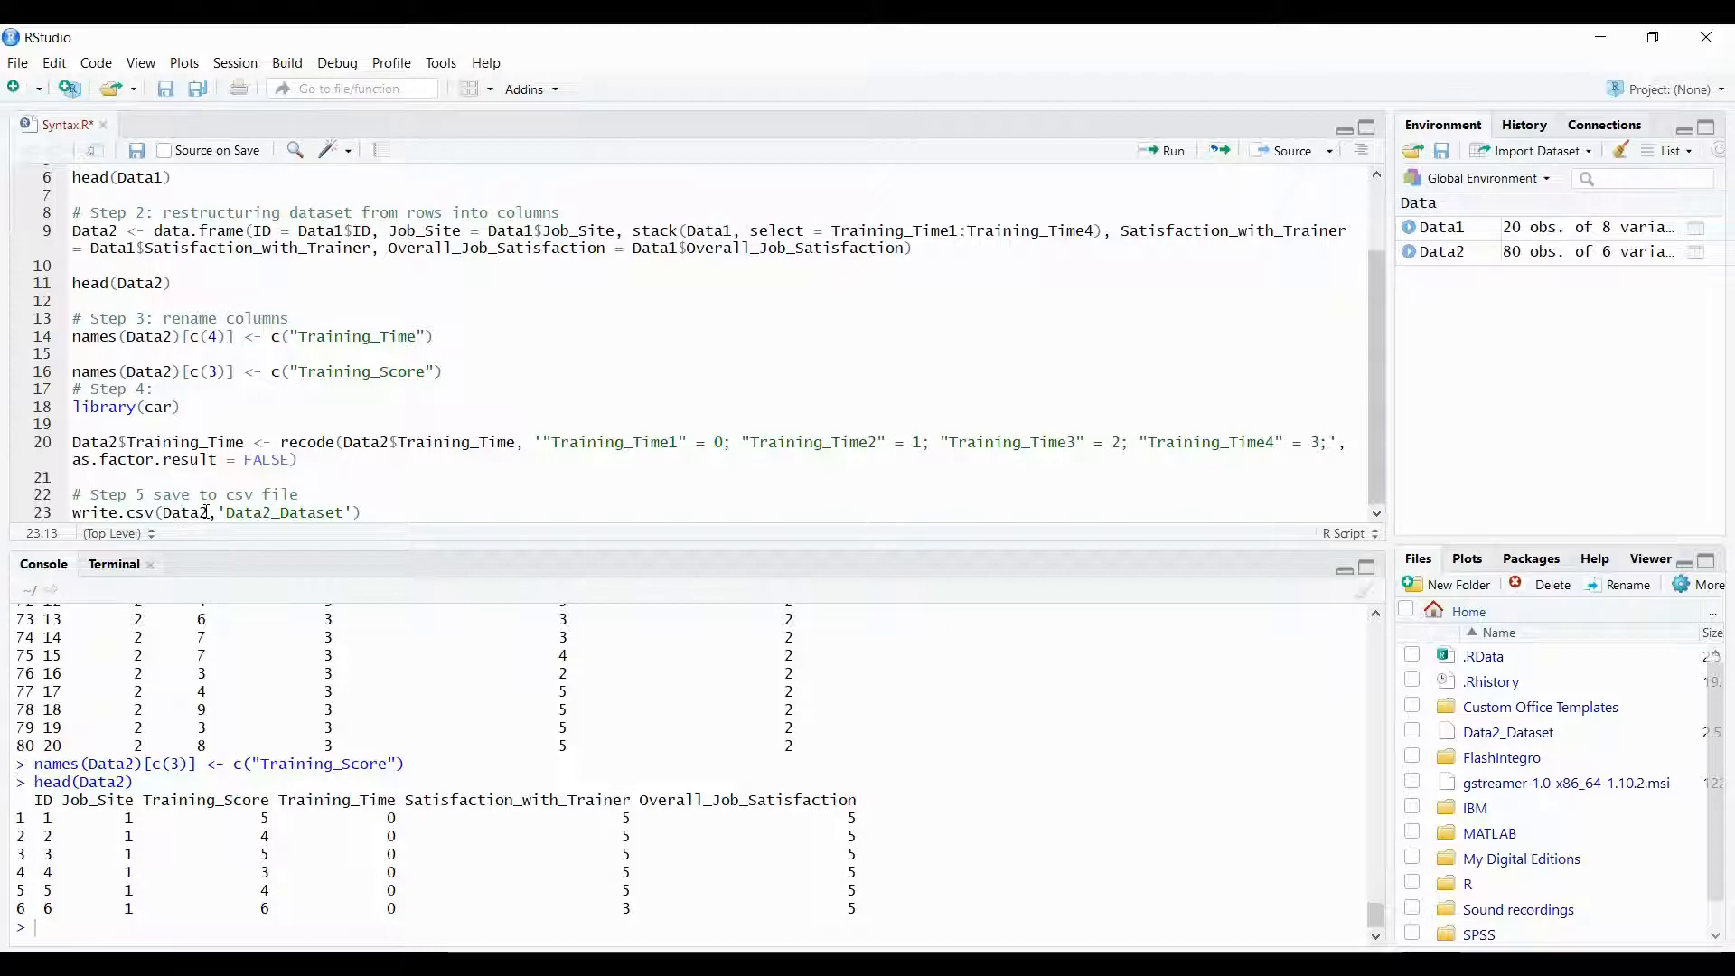
pyautogui.moveTo(220, 512); pyautogui.dragTo(344, 513)
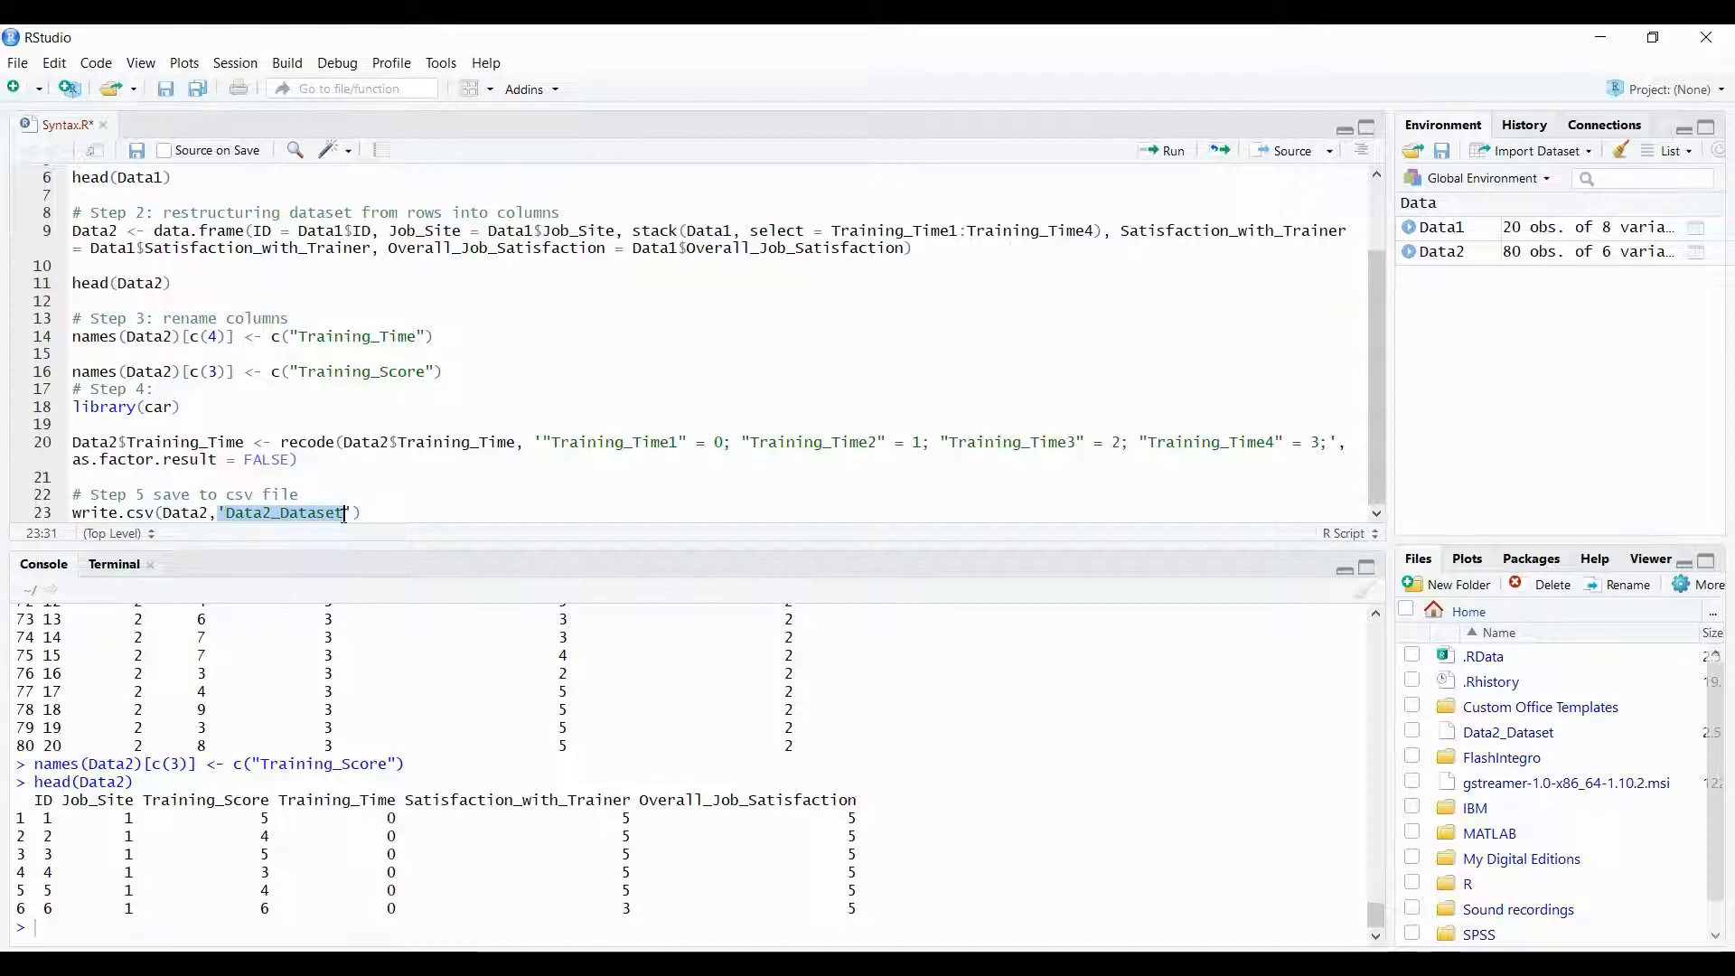
pyautogui.click(284, 514)
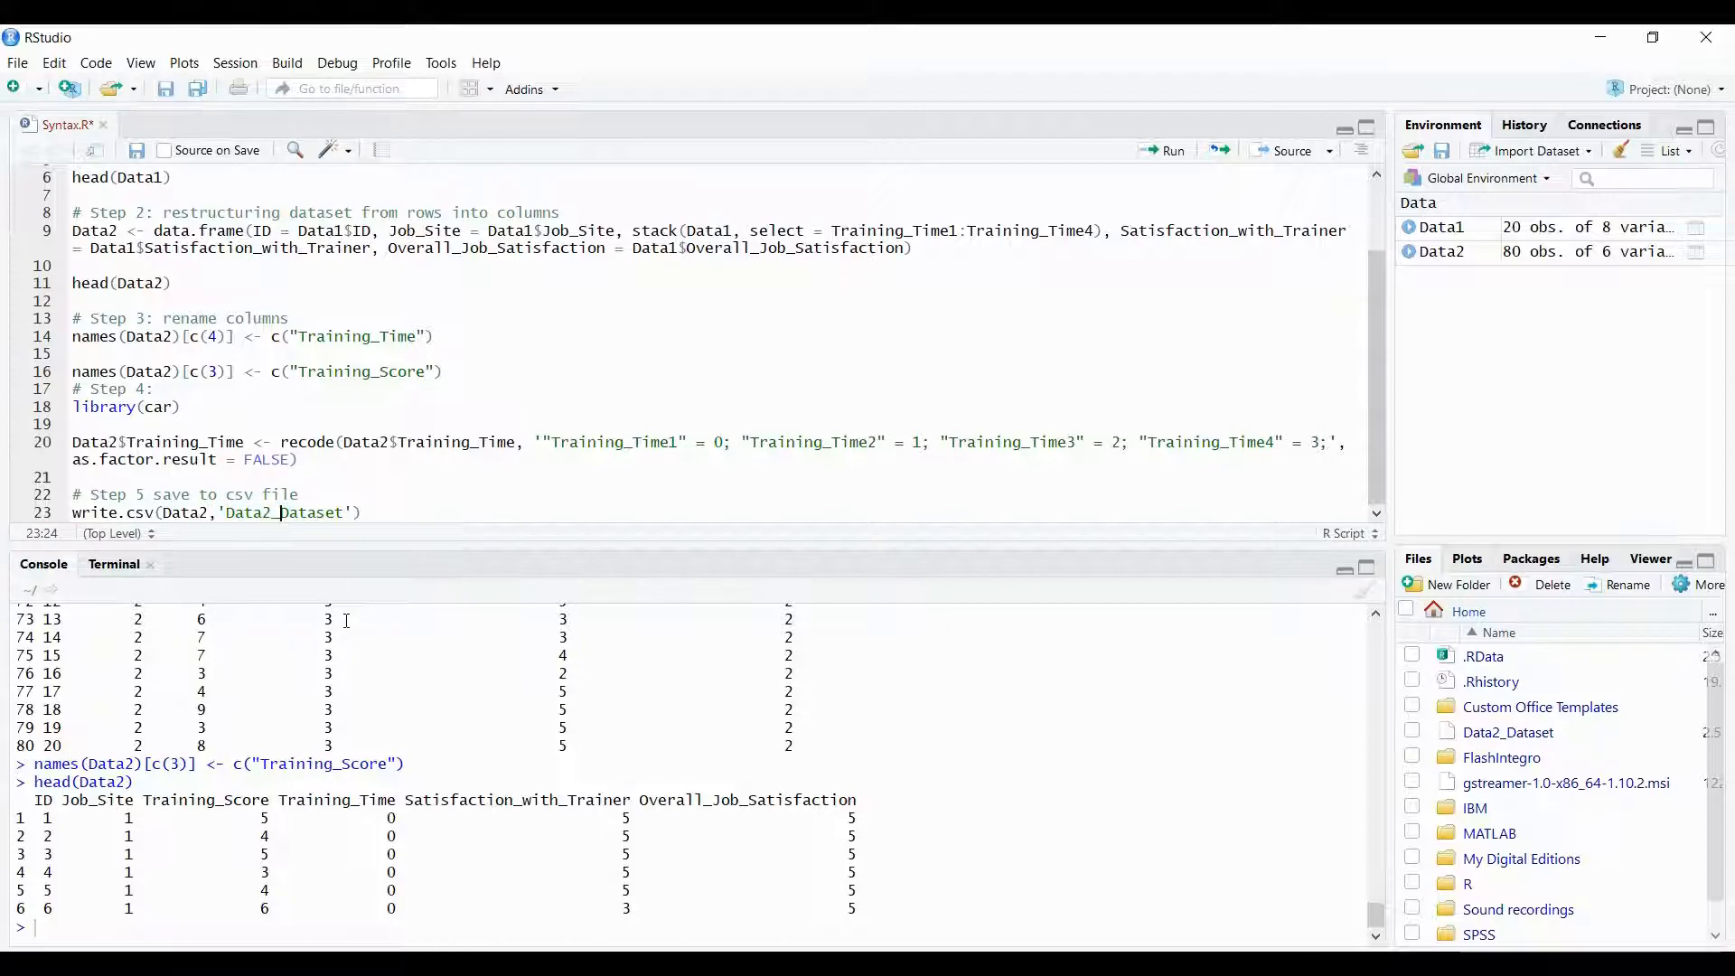
pyautogui.write('Long_Form')
pyautogui.press('Delete')
pyautogui.press('Delete')
pyautogui.press('Delete')
pyautogui.press('Delete')
pyautogui.press('Delete')
pyautogui.press('Delete')
pyautogui.press('Delete')
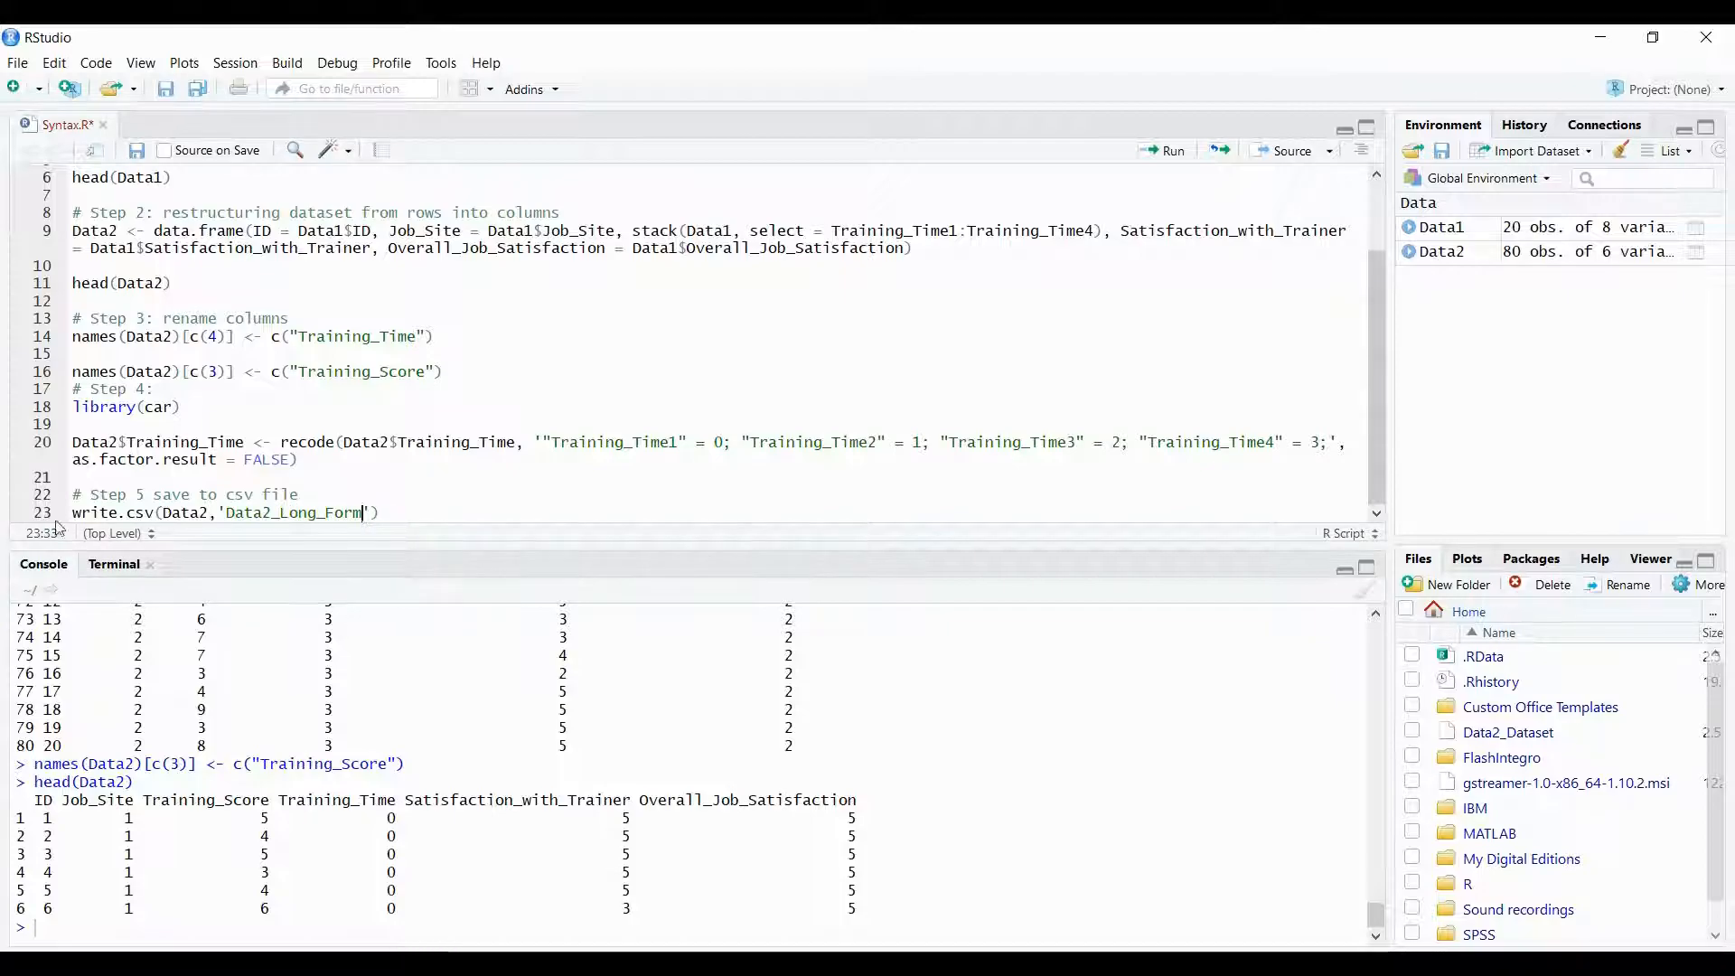
# Export Data2 by running the Step 5 write.csv line, and check for Data2_Long_Form in the Home folder listing.
pyautogui.moveTo(72, 512); pyautogui.dragTo(387, 512)
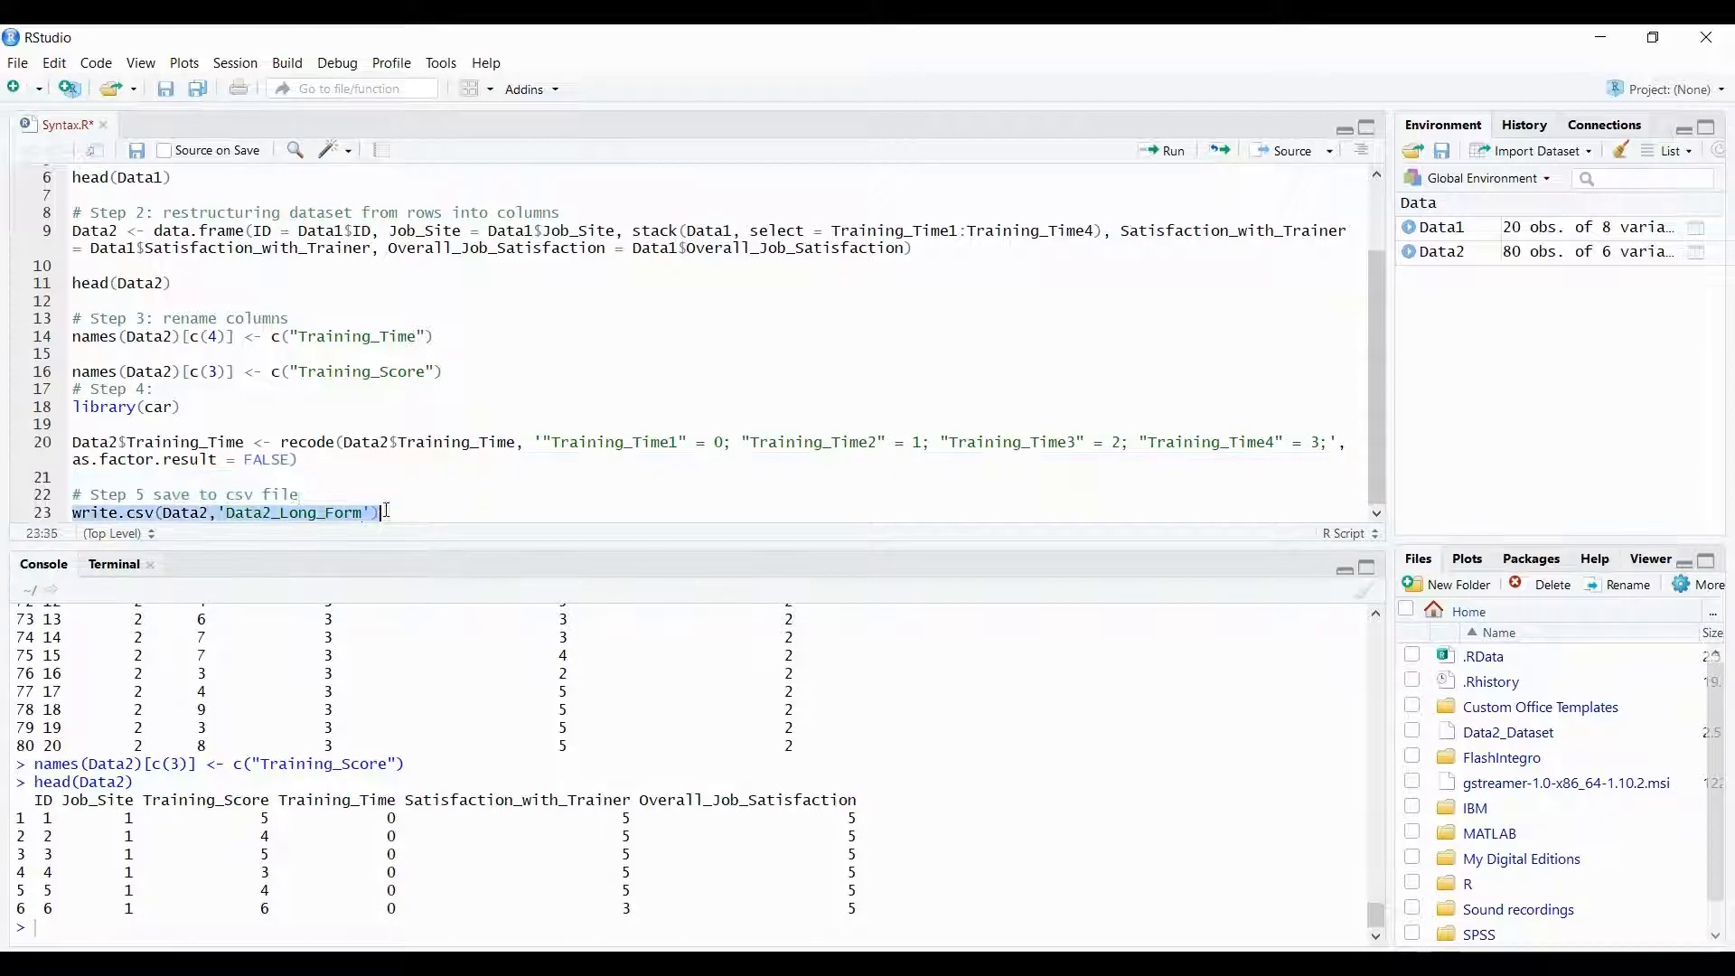
pyautogui.hotkey('ctrl', 'Return')
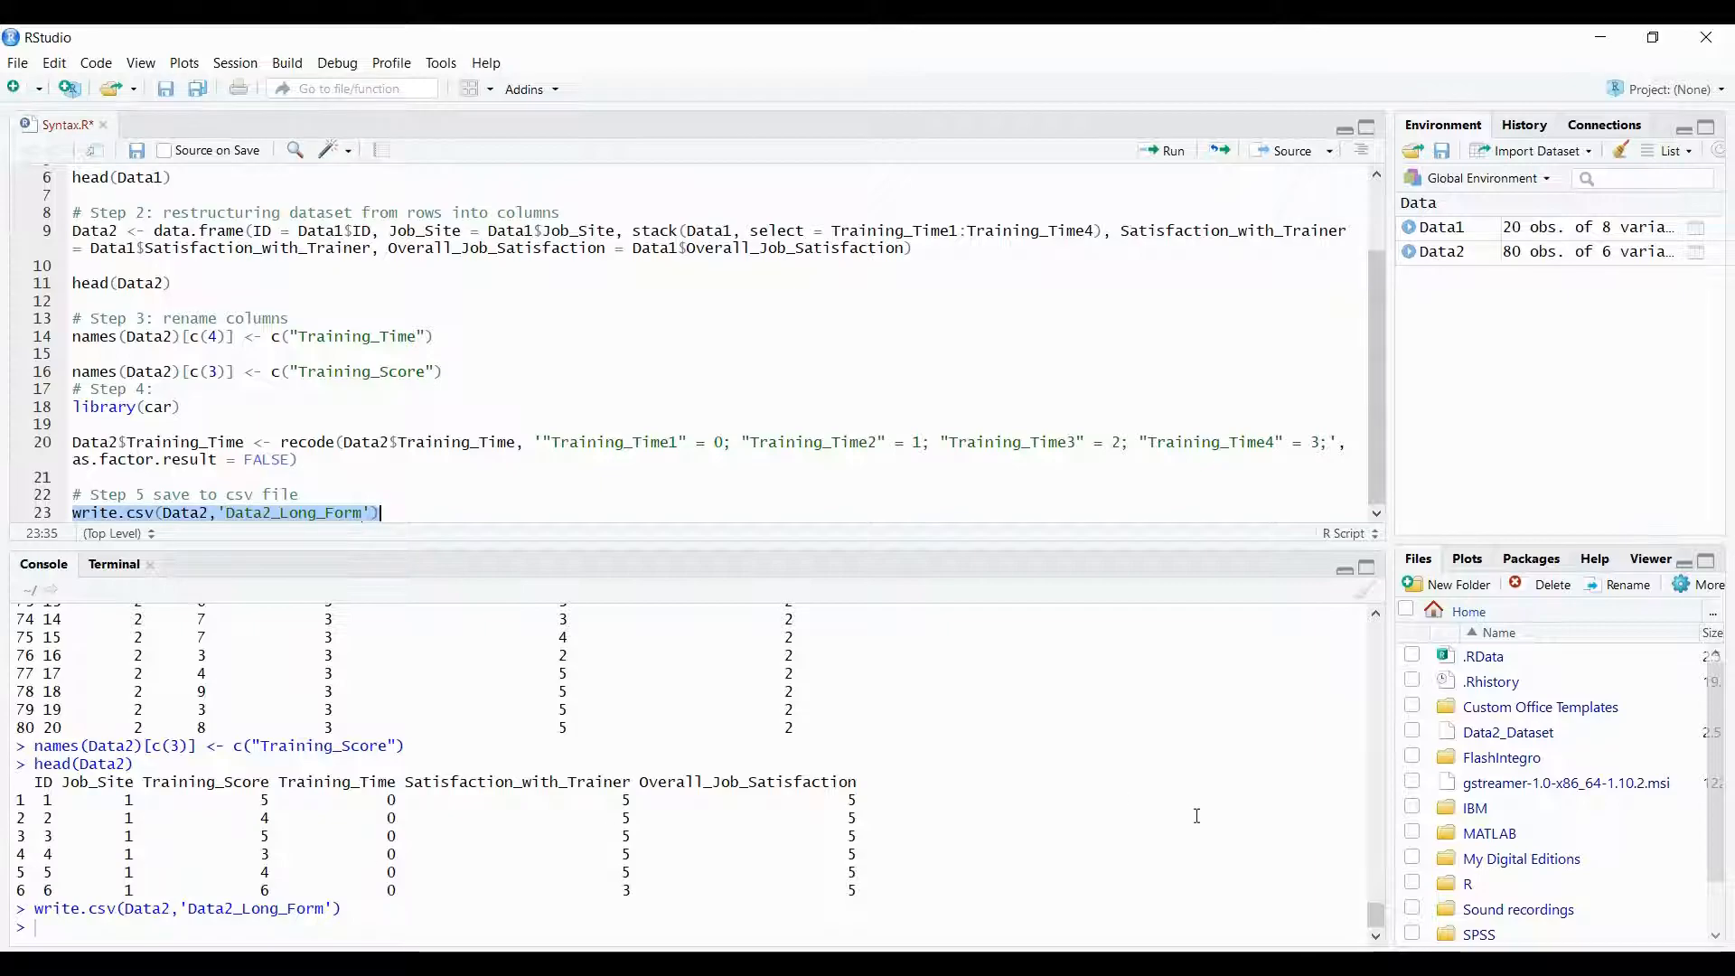
pyautogui.moveTo(1392, 714); pyautogui.dragTo(1130, 714)
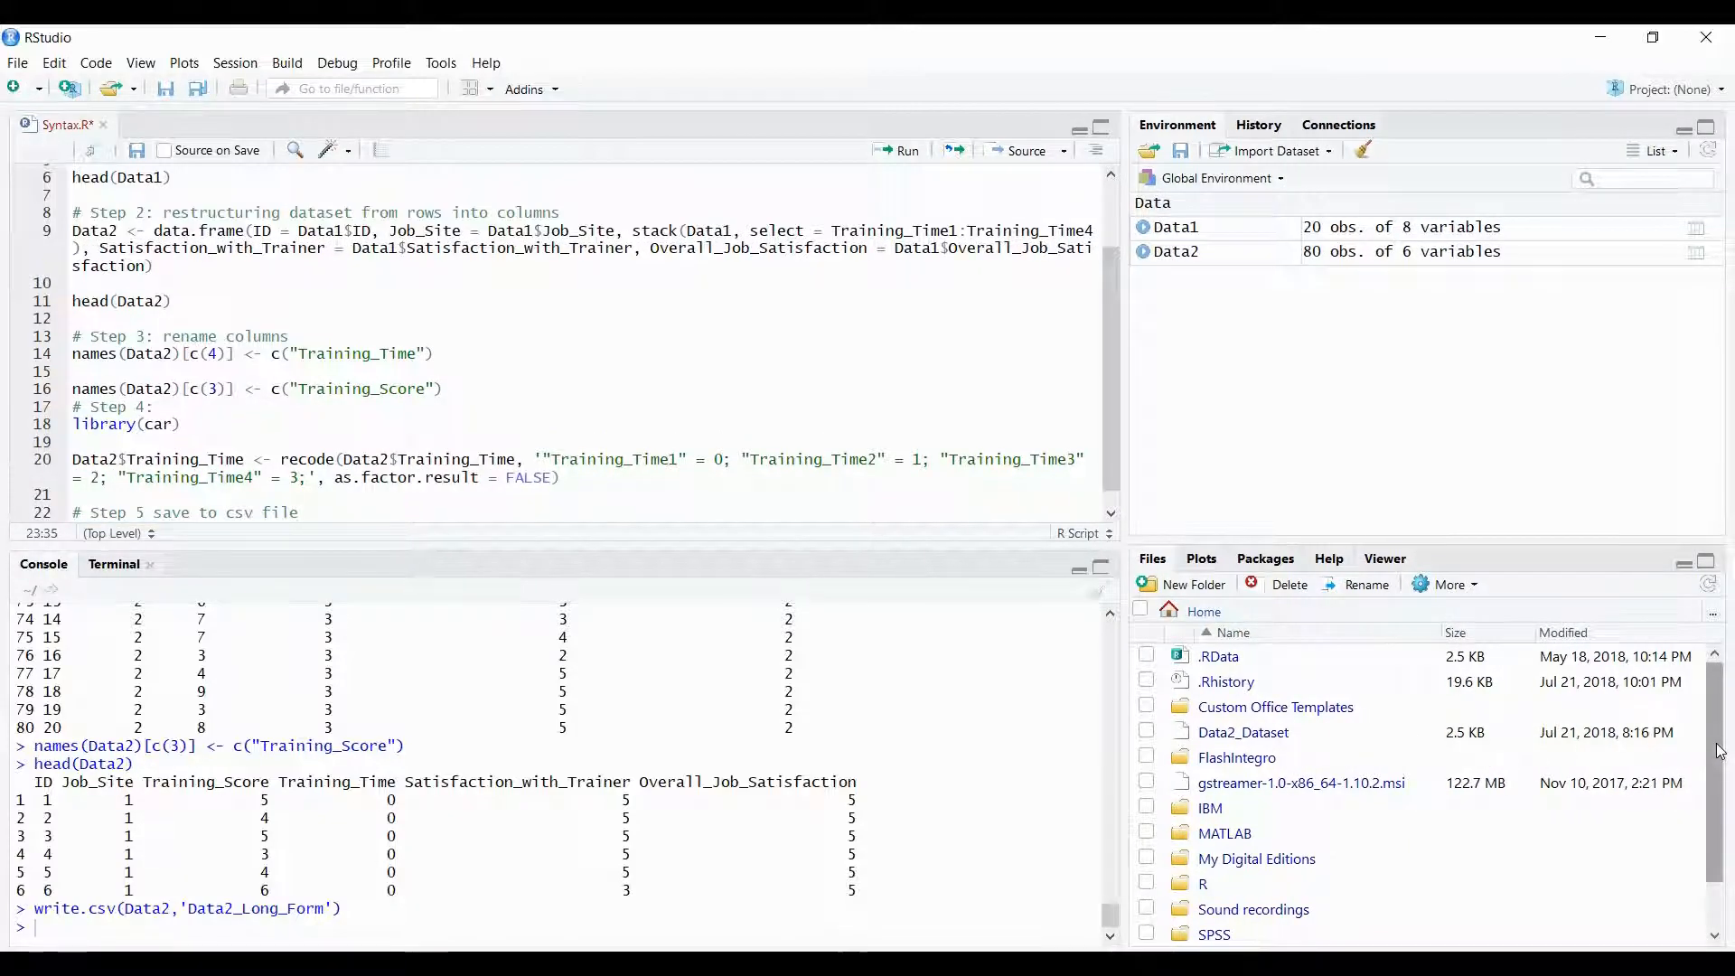
pyautogui.moveTo(1718, 750); pyautogui.dragTo(1717, 800)
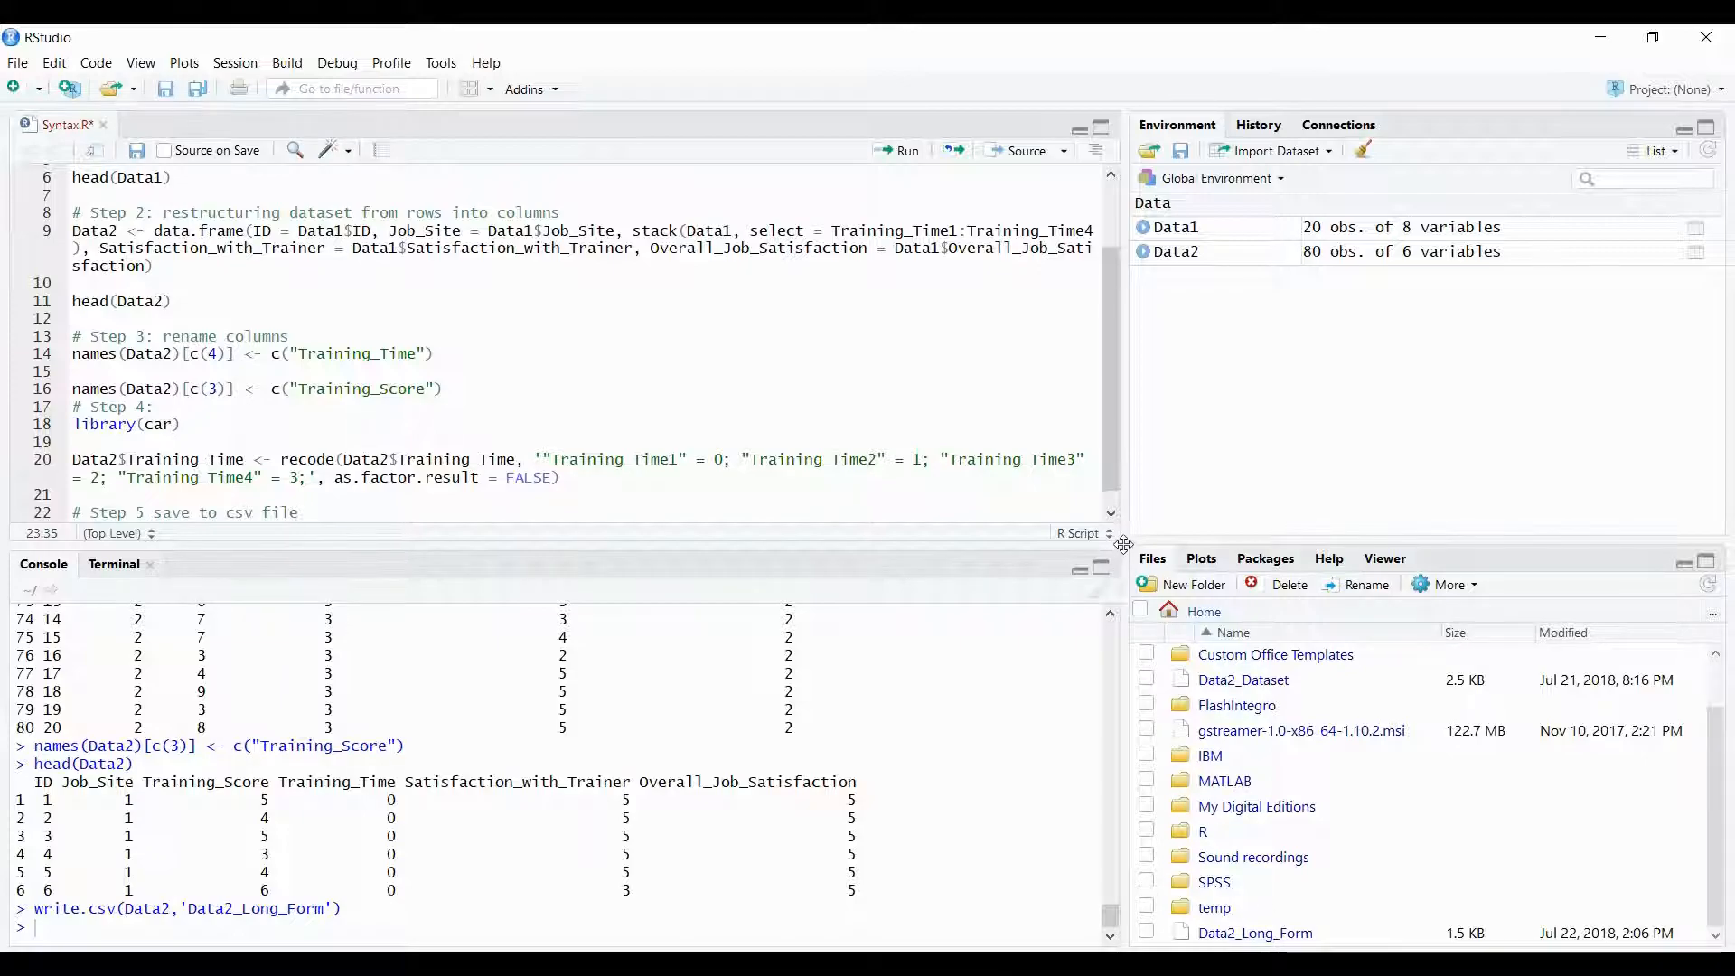
pyautogui.moveTo(1123, 543); pyautogui.dragTo(1166, 543)
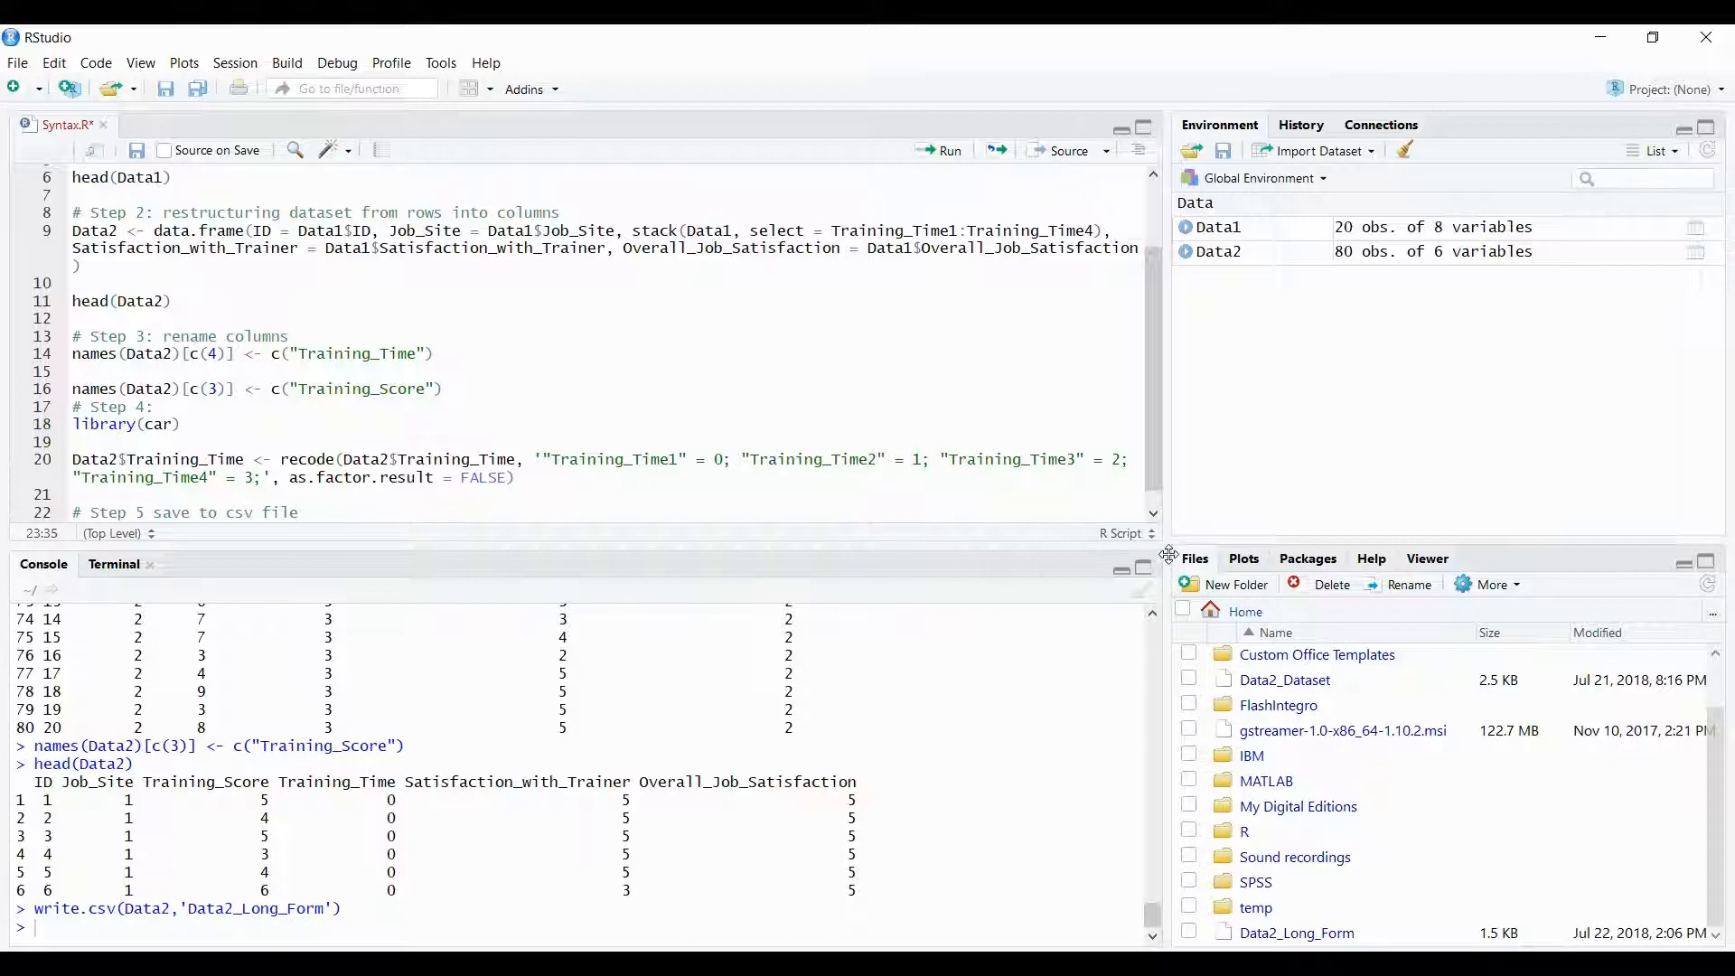
pyautogui.moveTo(1168, 554); pyautogui.dragTo(1225, 568)
pyautogui.moveTo(1229, 559); pyautogui.dragTo(1233, 559)
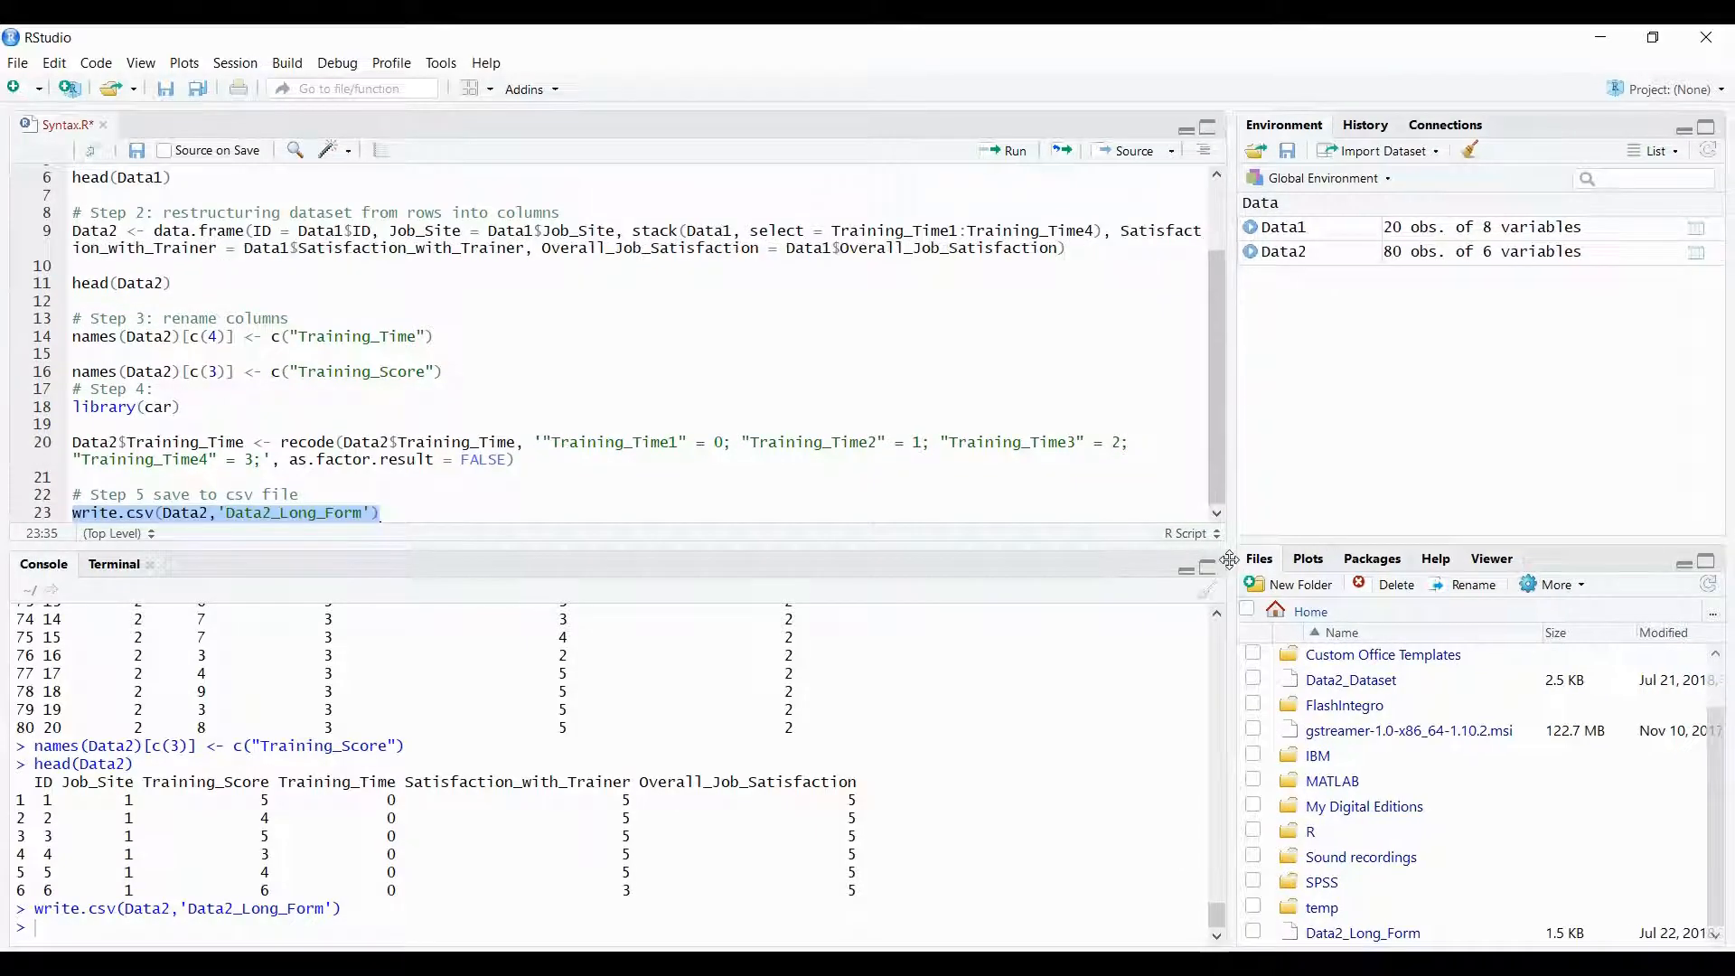